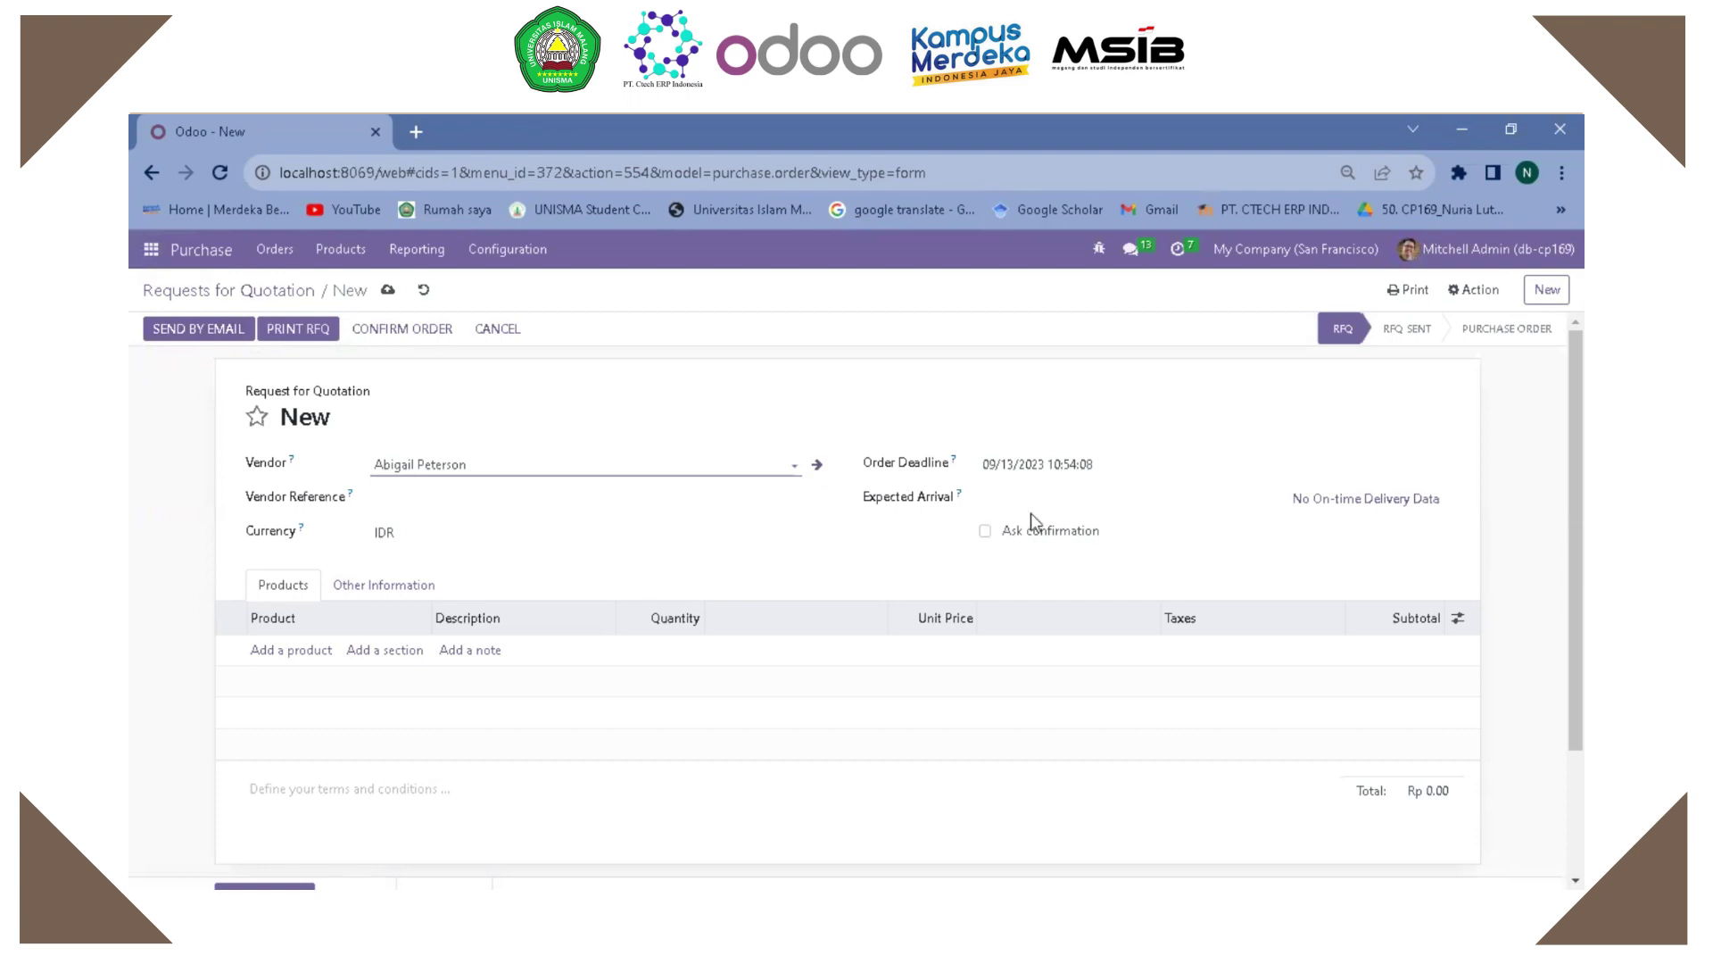
Step: Set the request for quotation's expected arrival date to 09/15/2023
click(1057, 510)
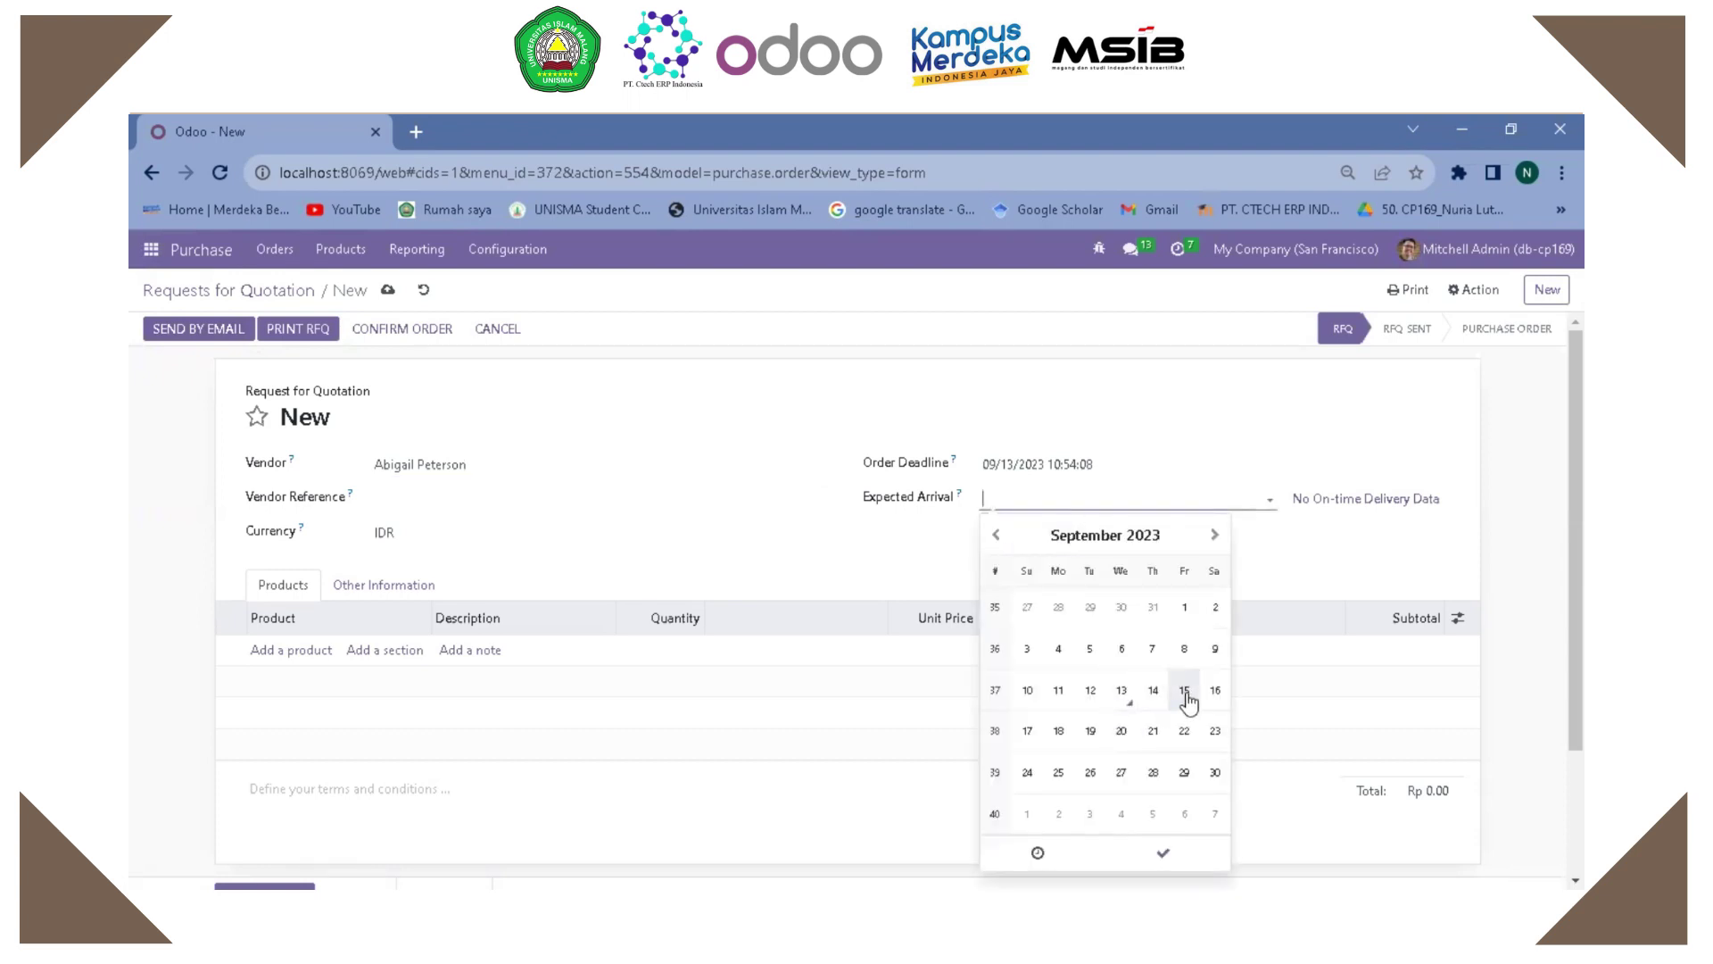
click(1185, 694)
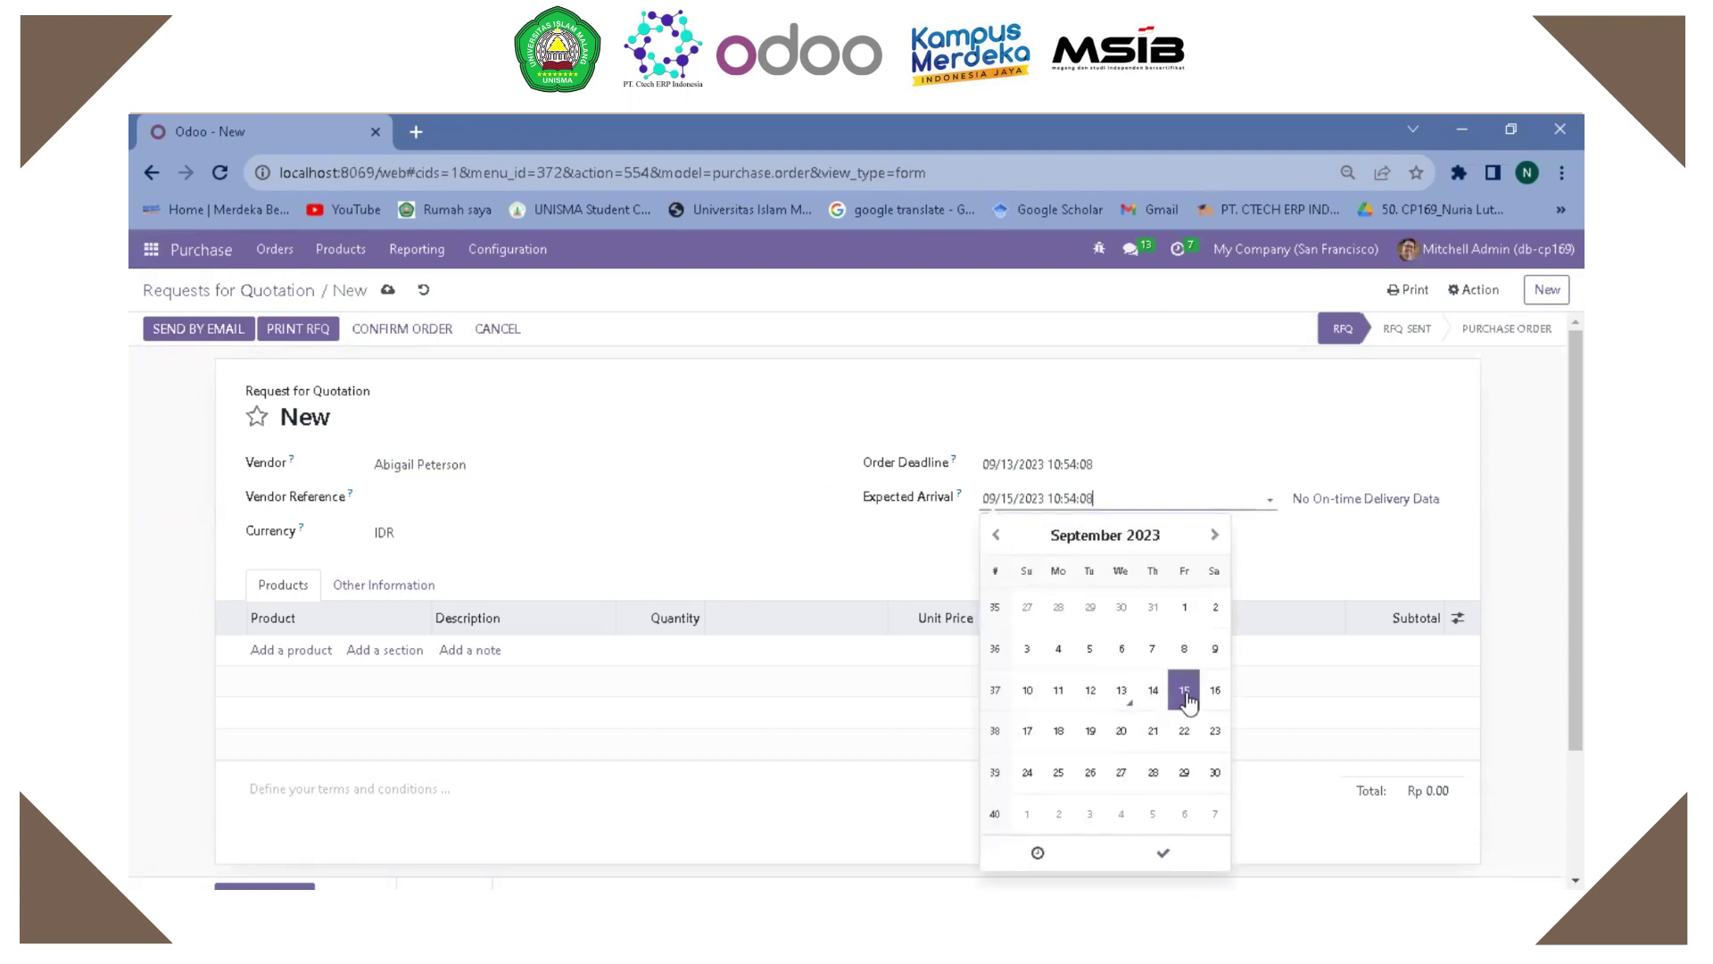
click(1163, 853)
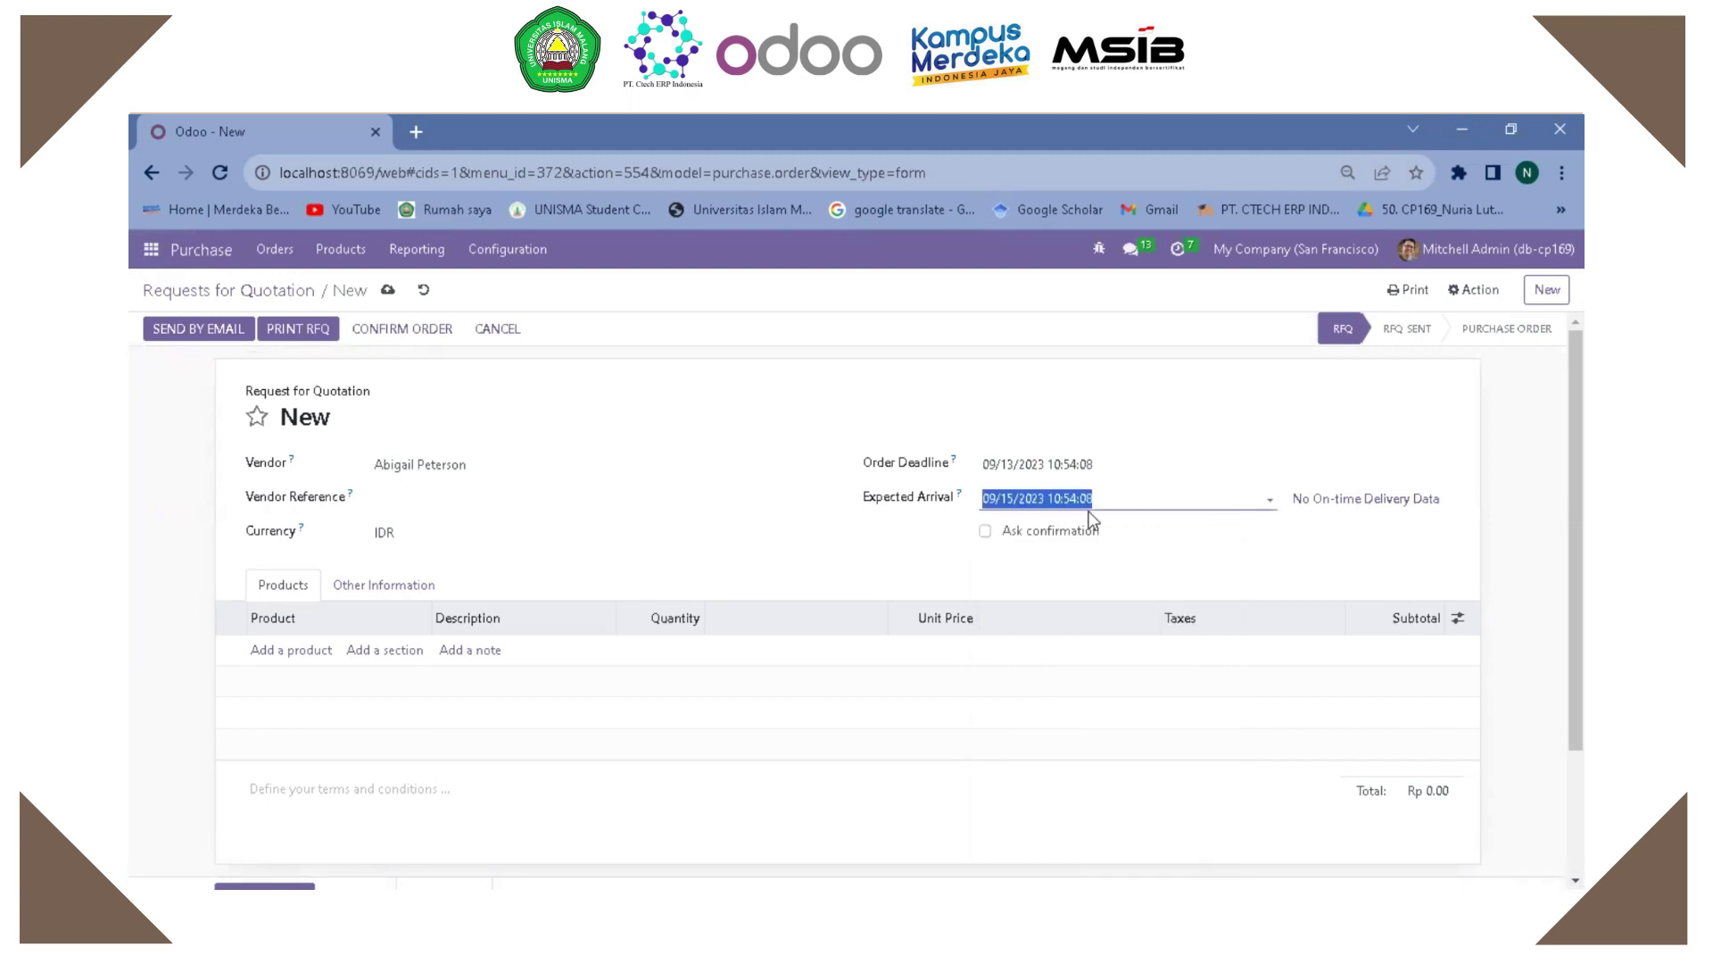
click(985, 533)
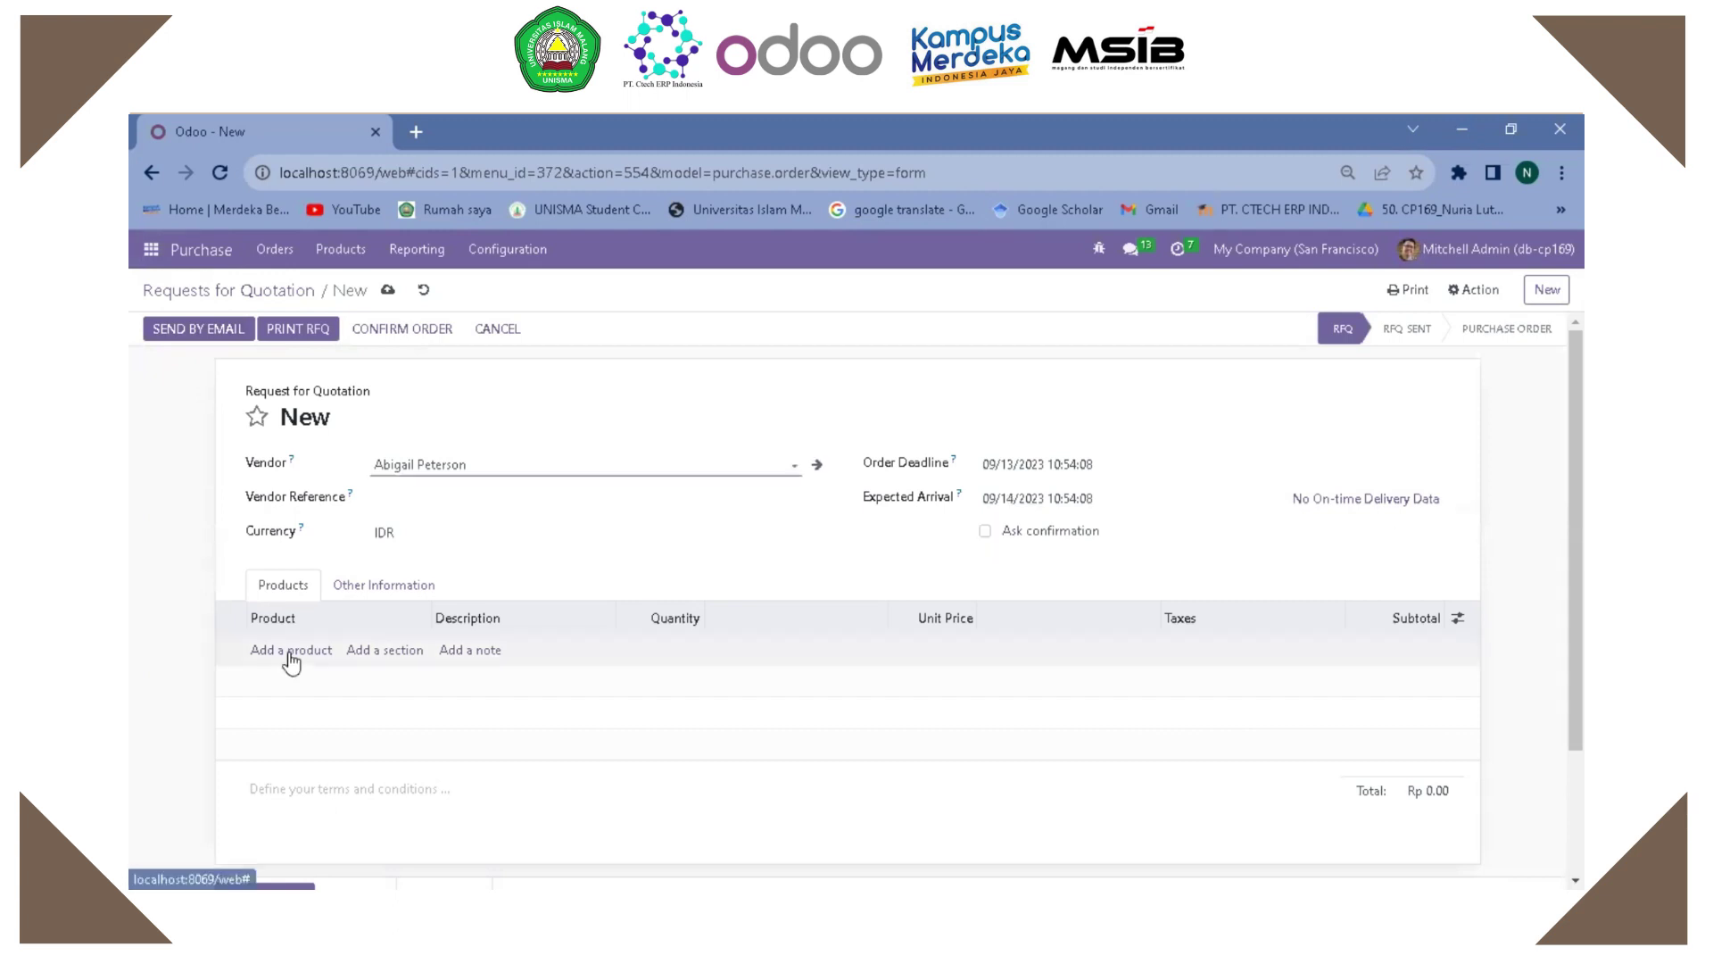
Step: Add a product line for [E-COM11] Cabinet with Doors with a quantity of 10
click(291, 650)
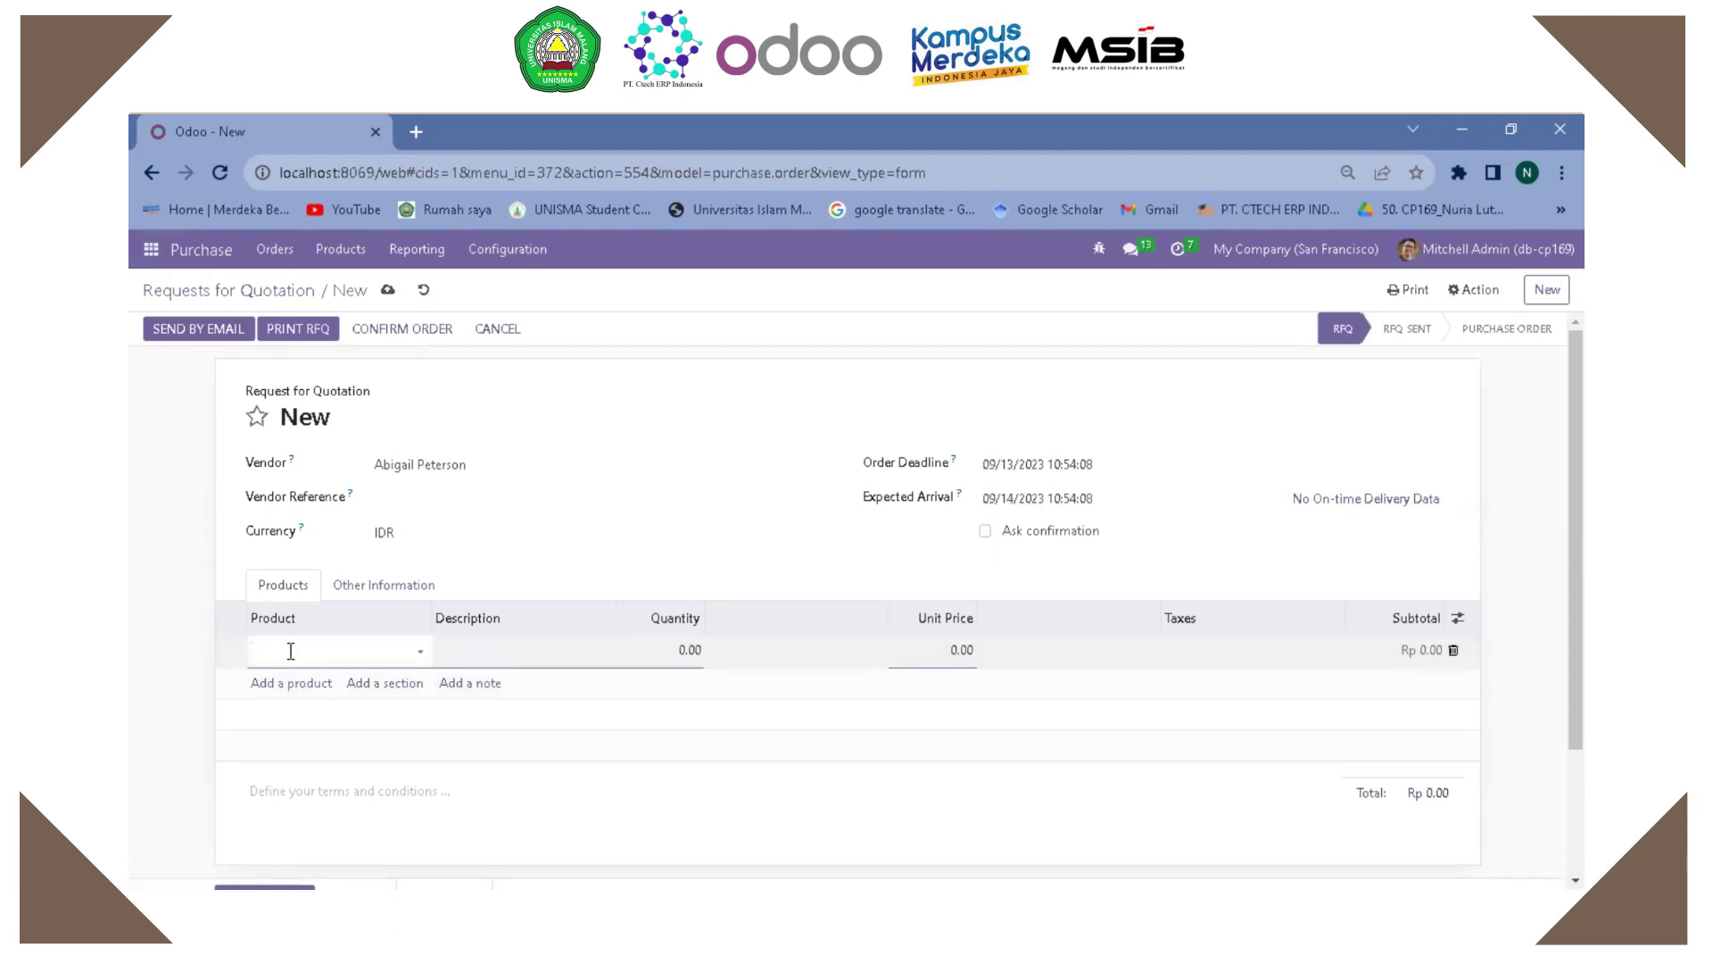
click(404, 651)
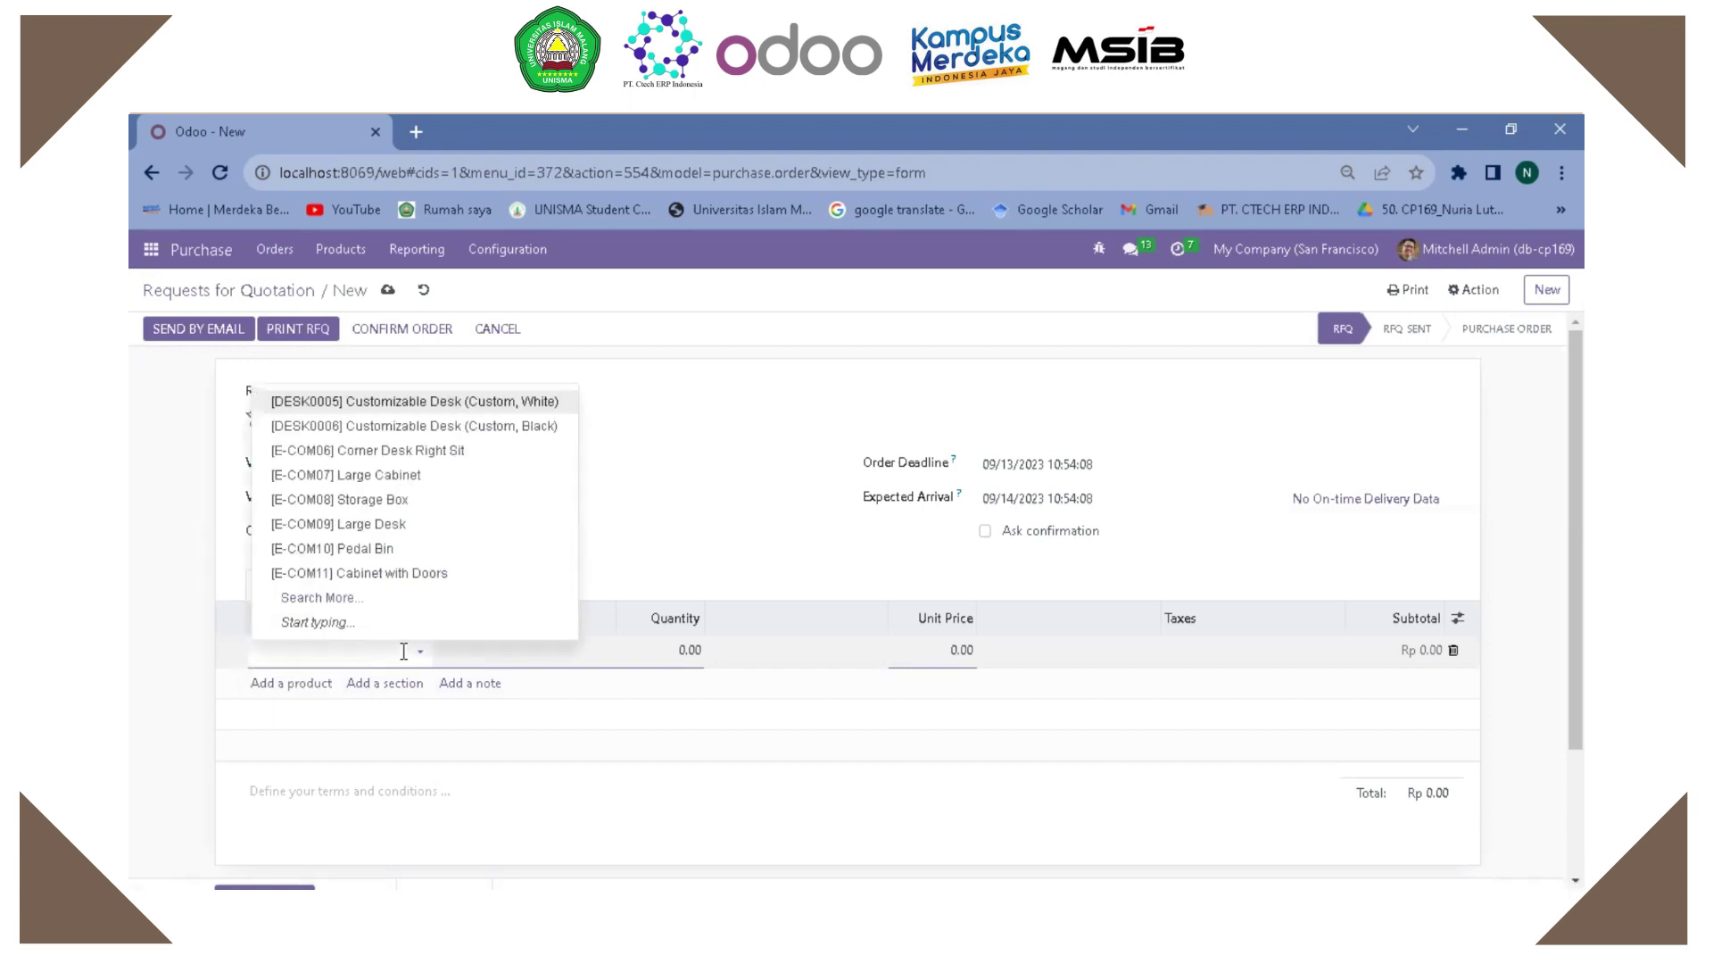
click(359, 576)
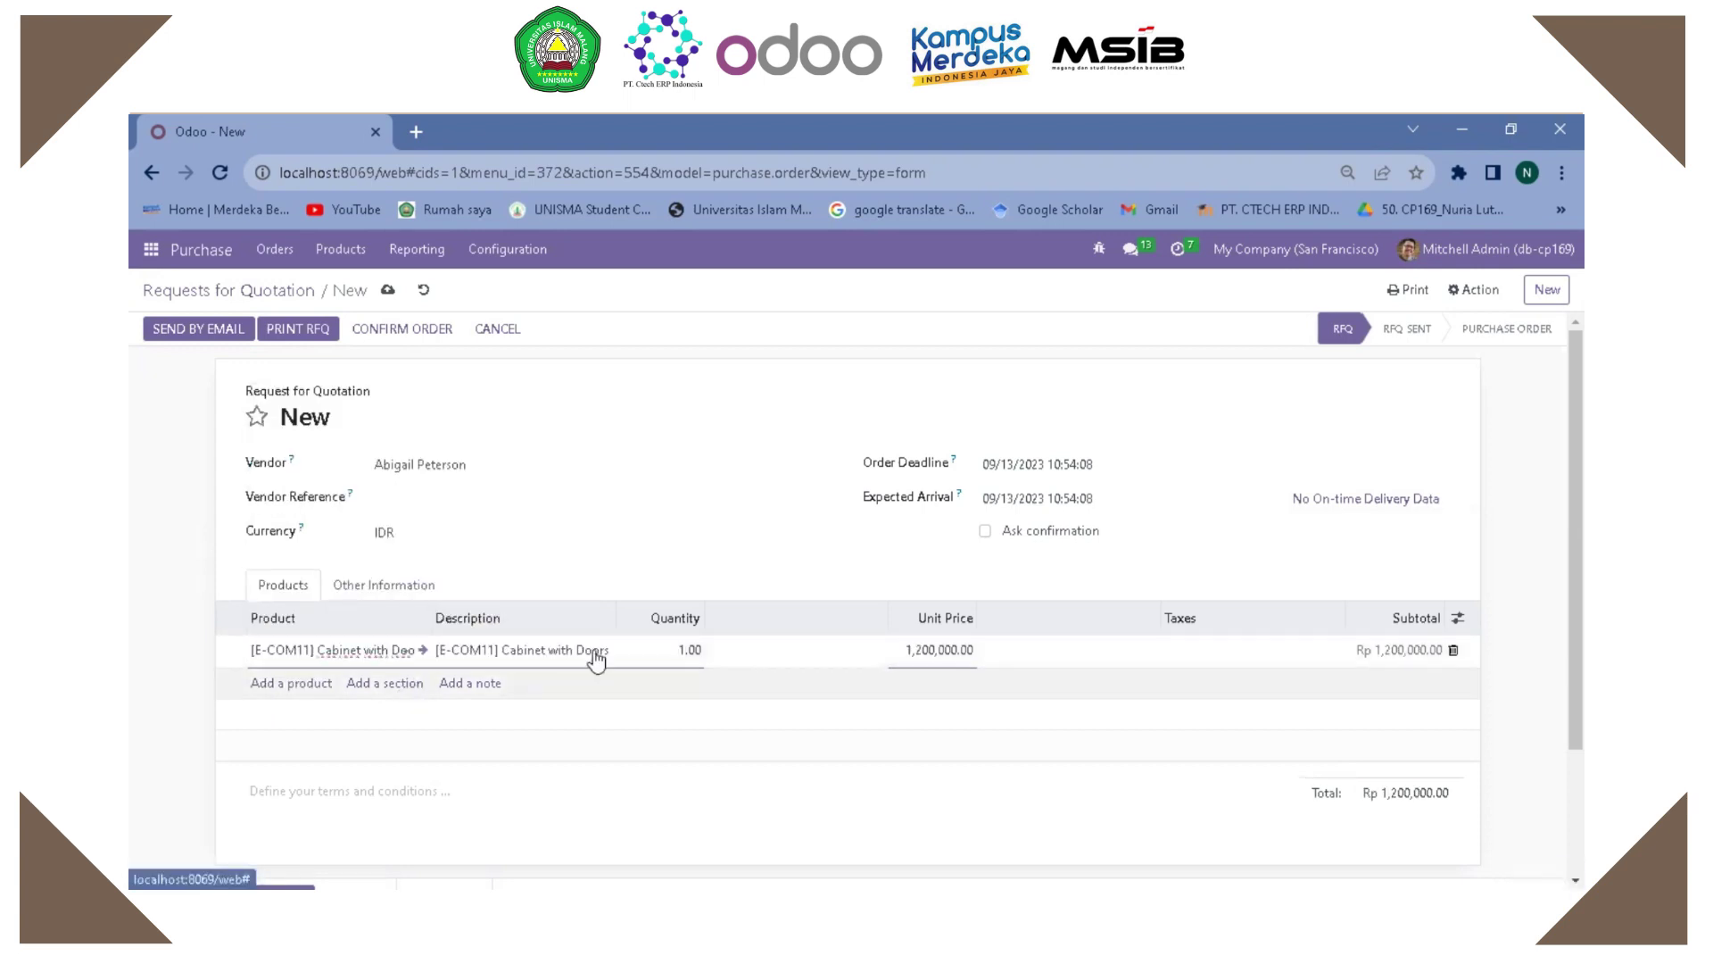
click(687, 651)
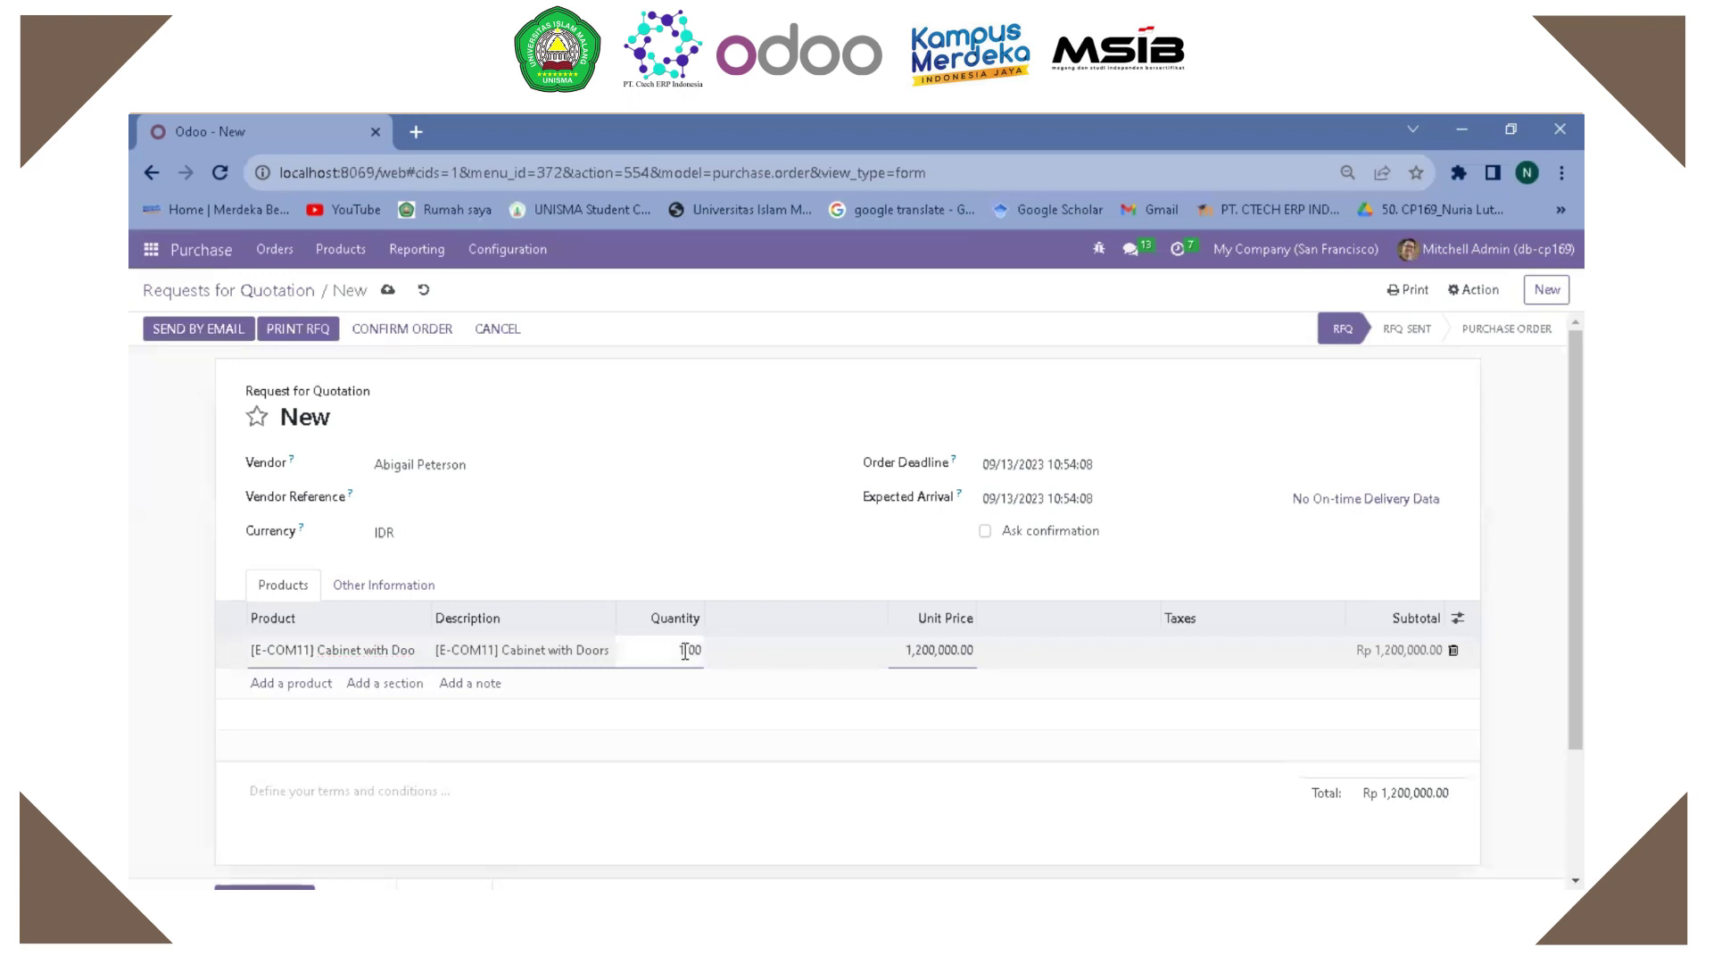
text(0)
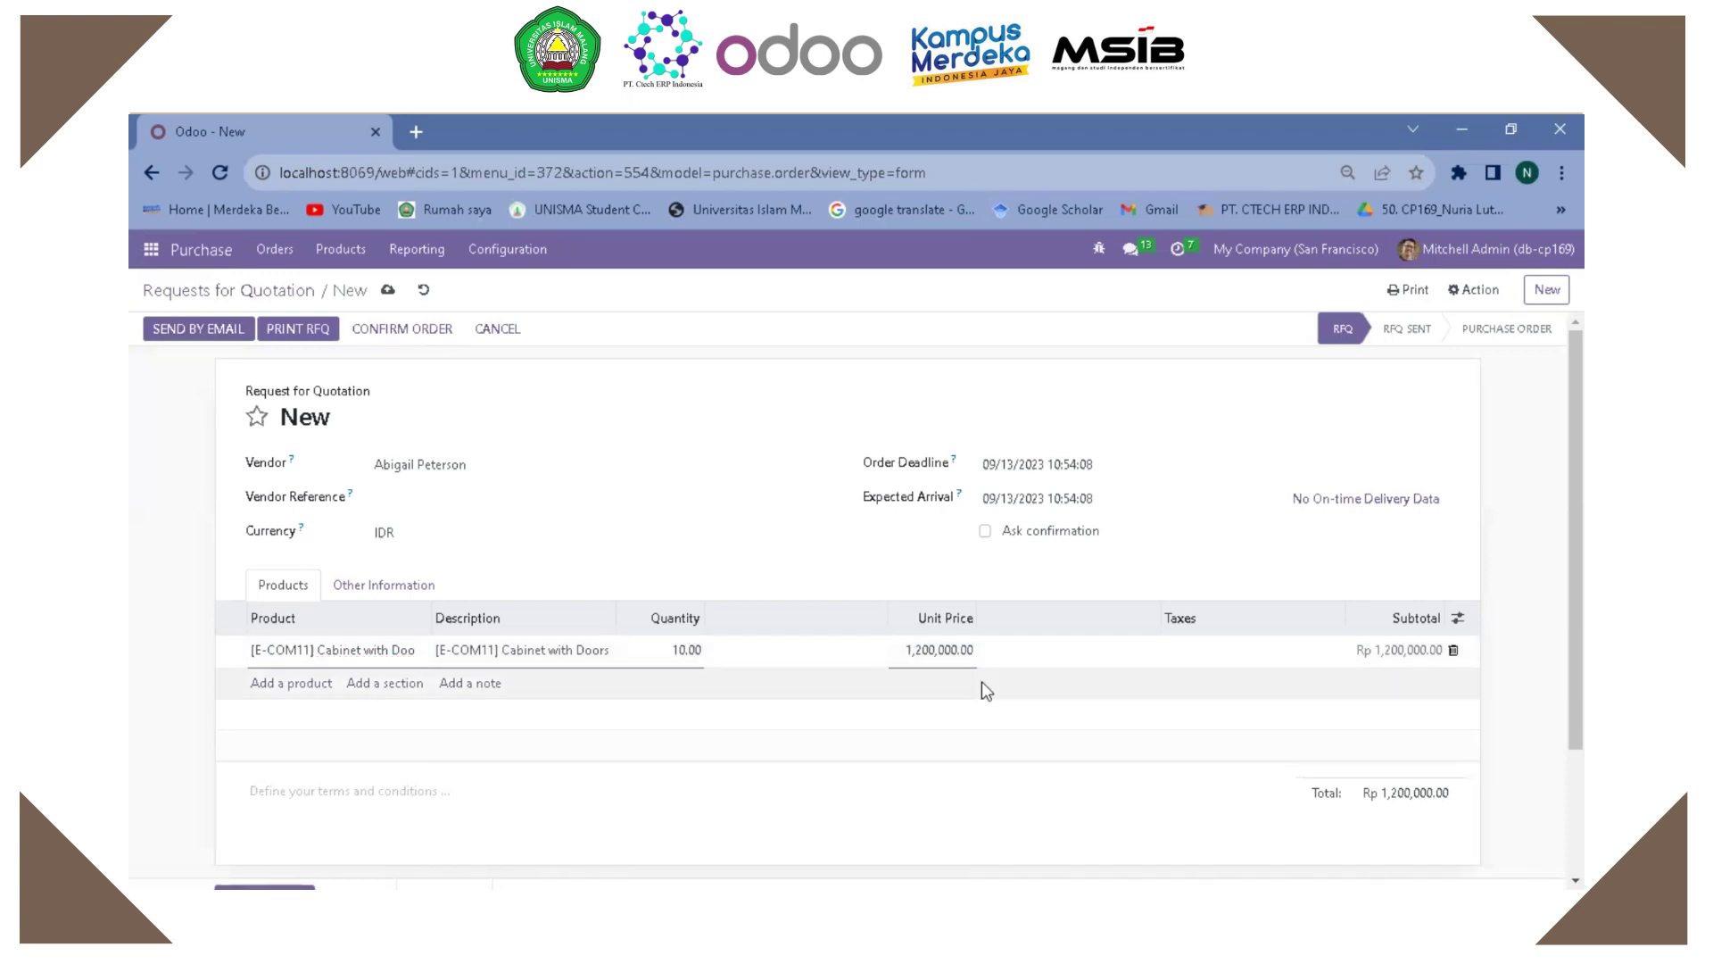
Step: Set the unit price of Cabinet with Doors to 120,000
click(936, 652)
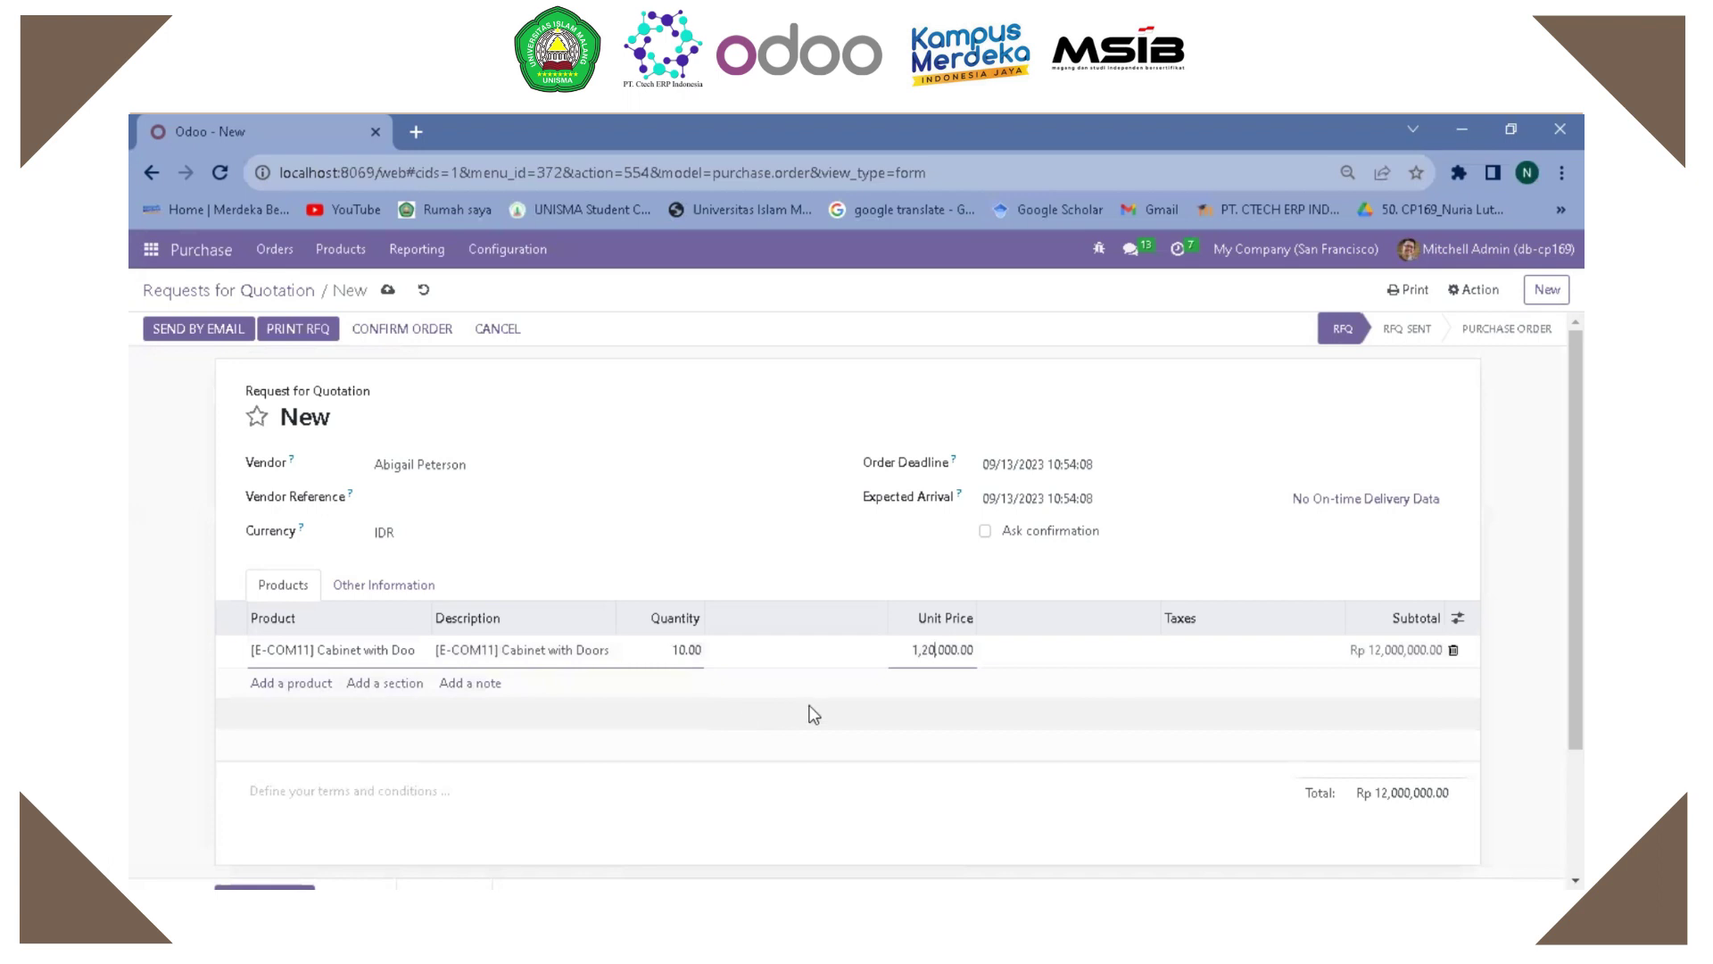
key(BackSpace)
key(BackSpace)
key(BackSpace)
text(120)
key(Return)
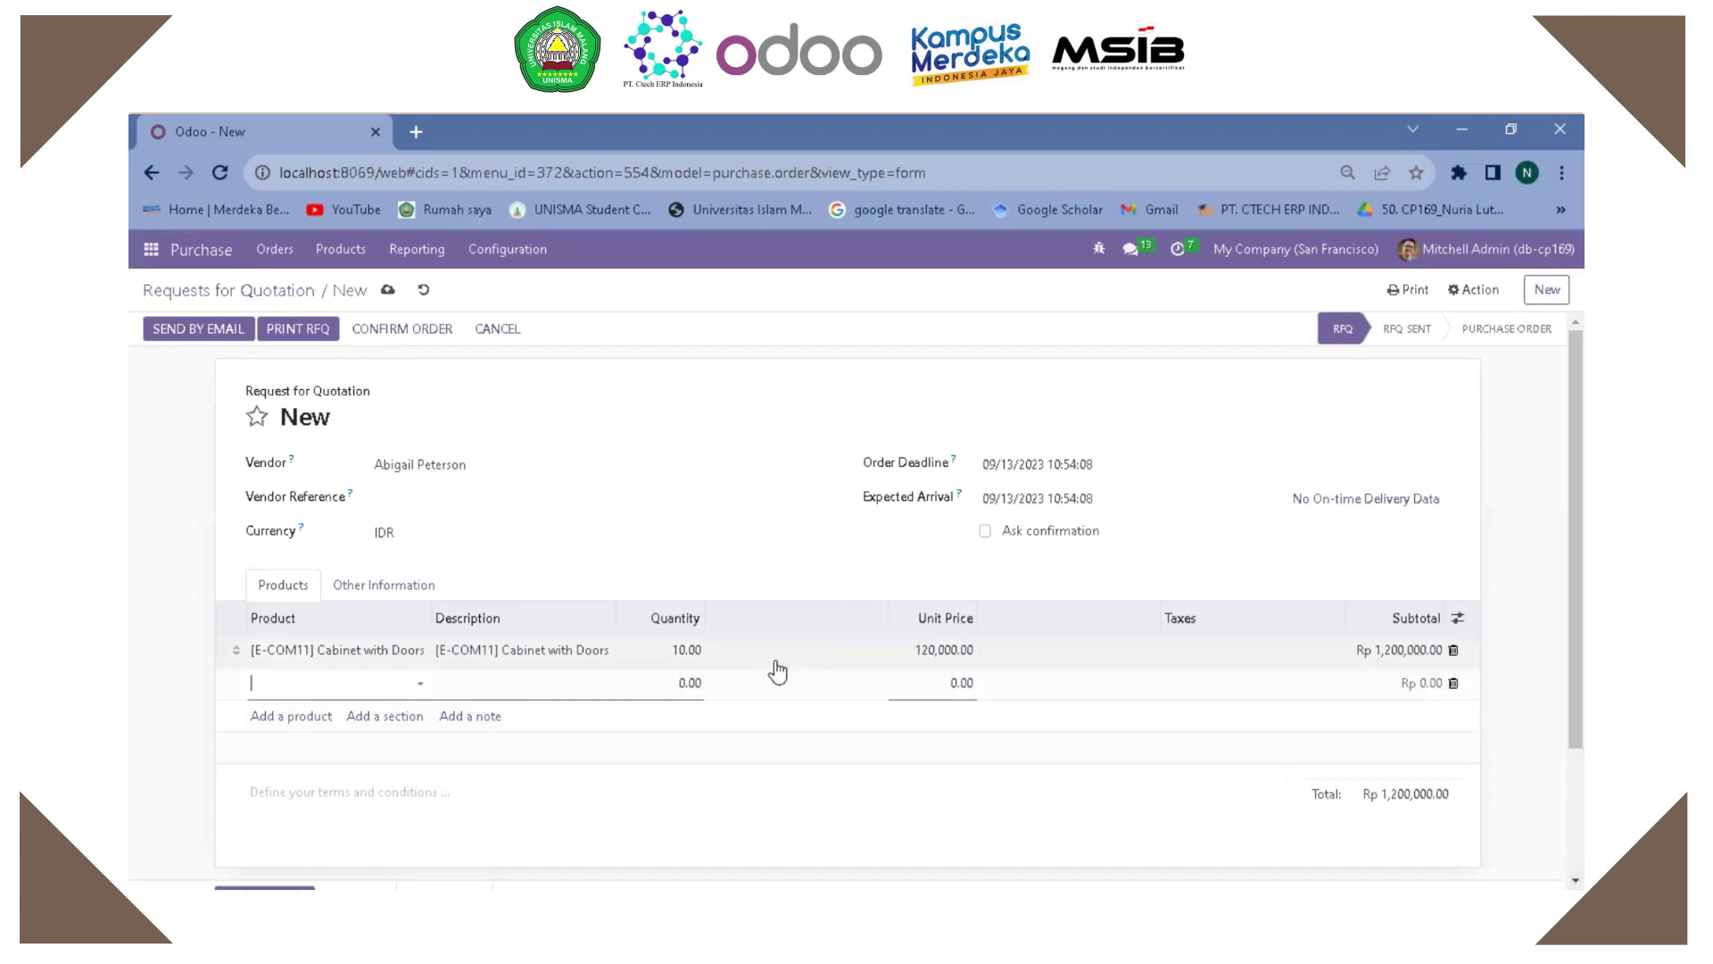
Step: Add a product line for [E-COM10] Pedal Bin with a quantity of 5 and a unit price of 100,000
click(421, 684)
click(413, 584)
click(686, 685)
key(BackSpace)
text(5)
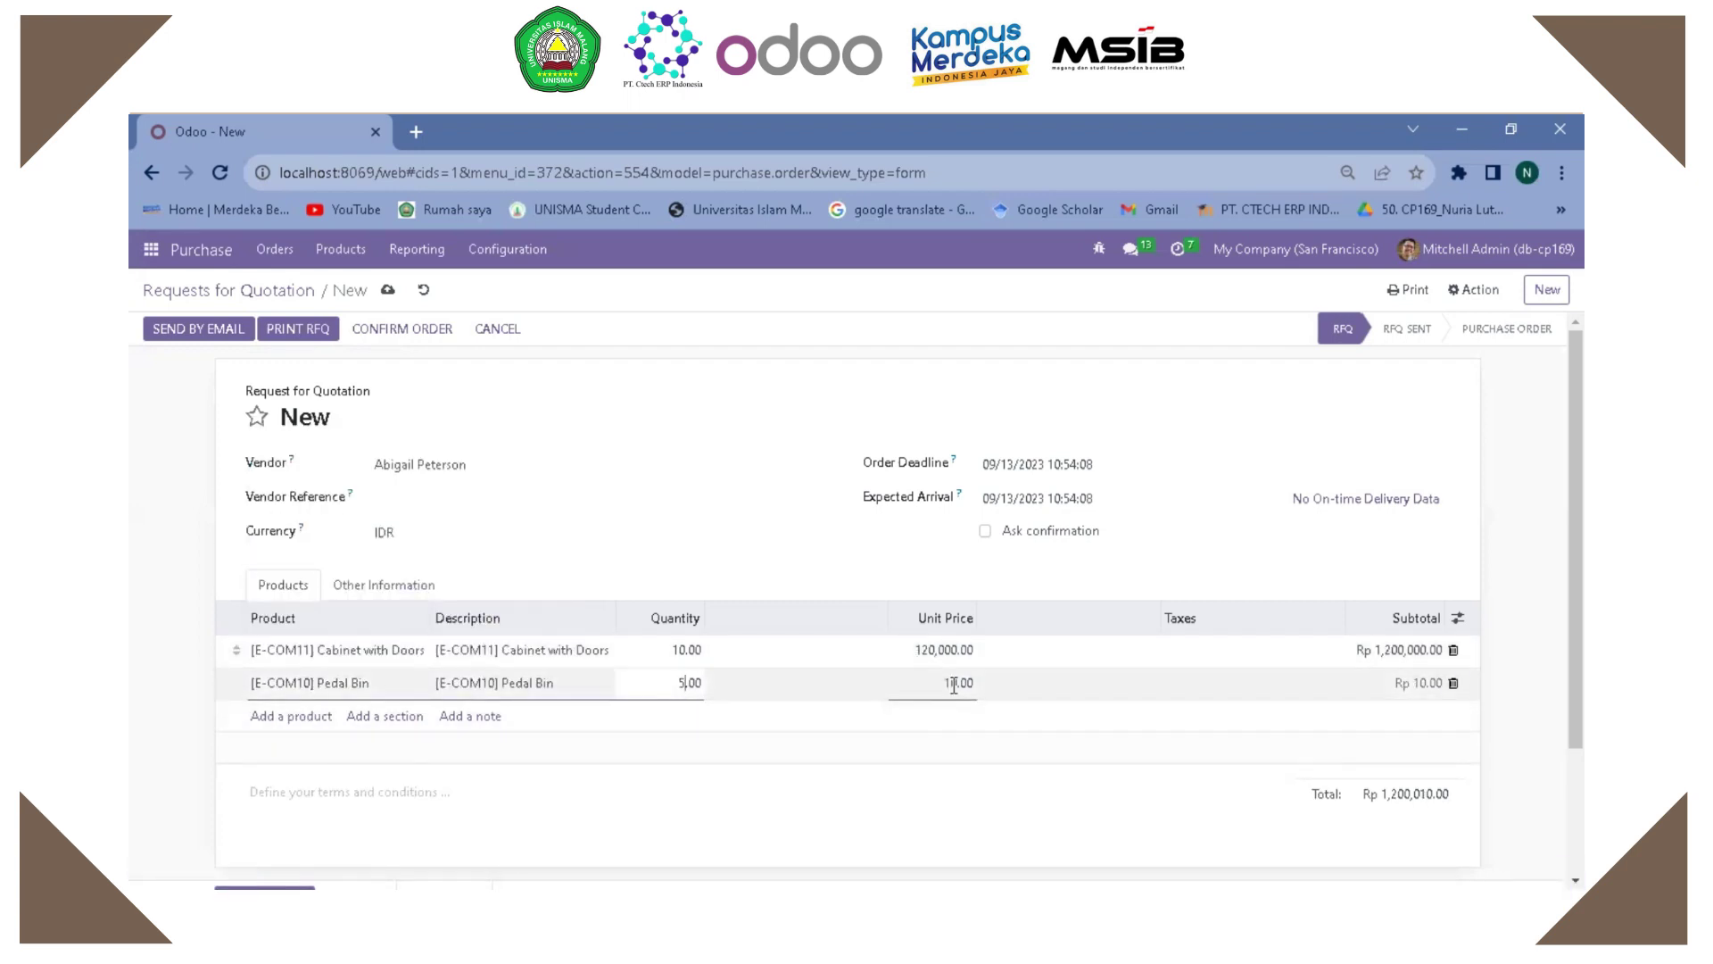
click(954, 685)
text(0000)
key(Return)
Step: Add a product line for [E-COM09] Large Desk with a quantity of 5
click(412, 715)
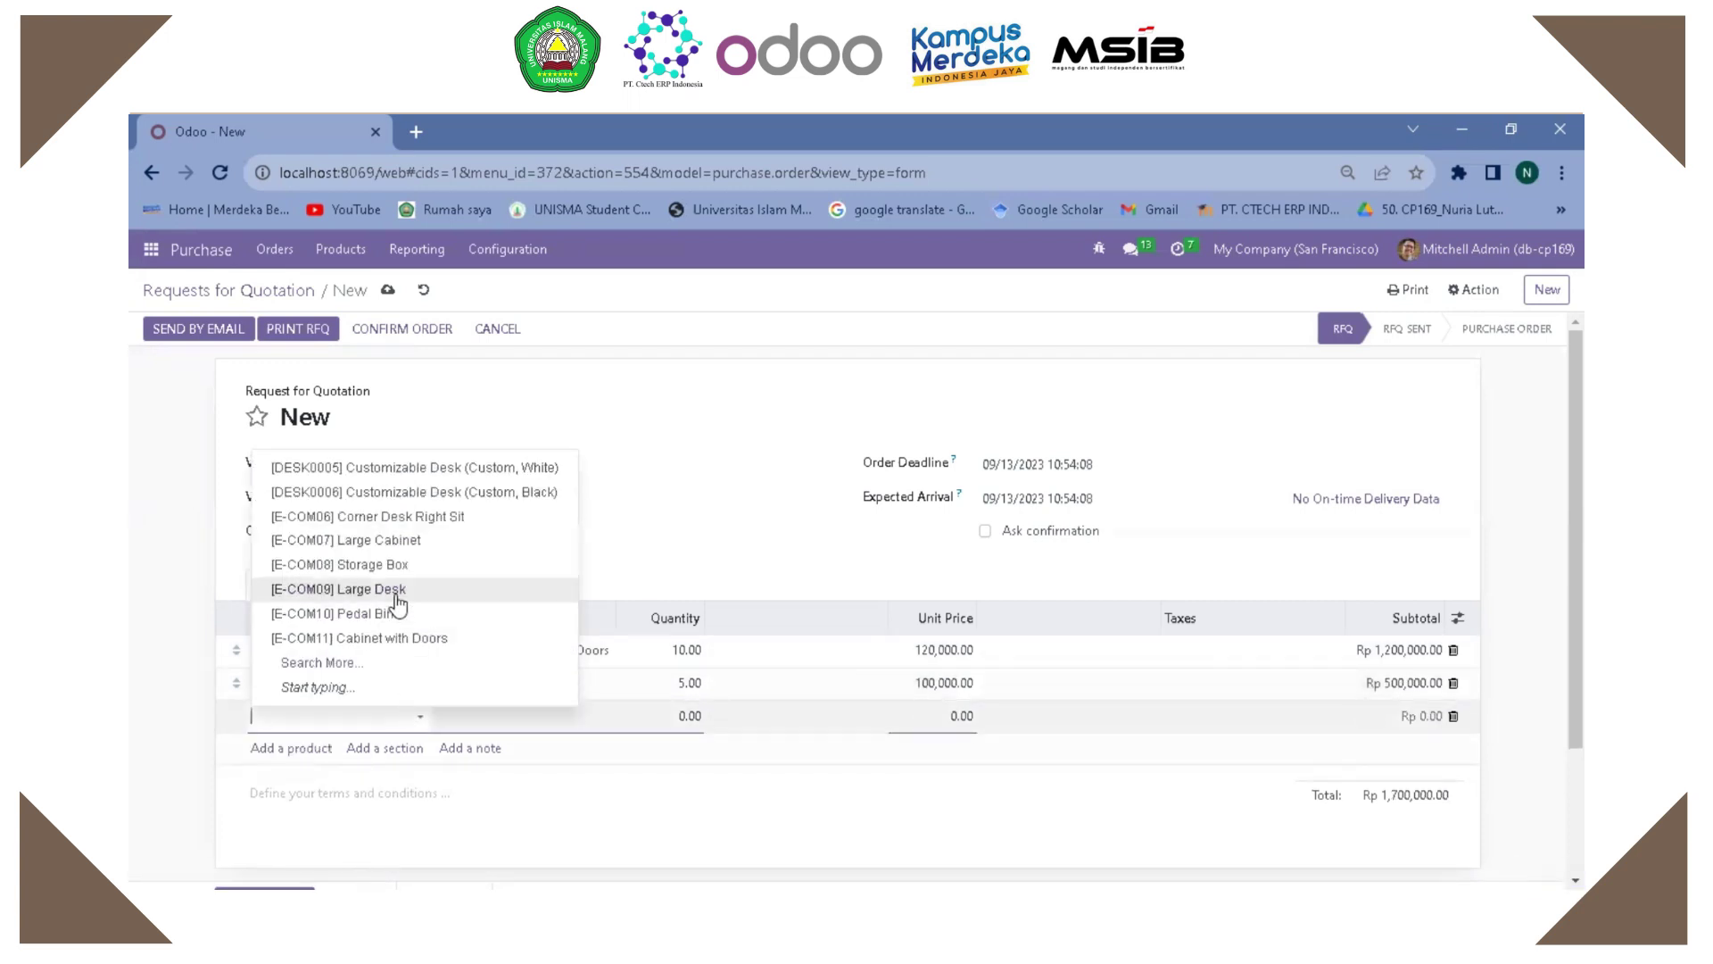
click(397, 595)
click(687, 716)
key(BackSpace)
text(5)
Step: Set the unit price of Large Desk to 300,000 and remove the empty product line below it
click(934, 717)
key(BackSpace)
key(BackSpace)
key(BackSpace)
text(300)
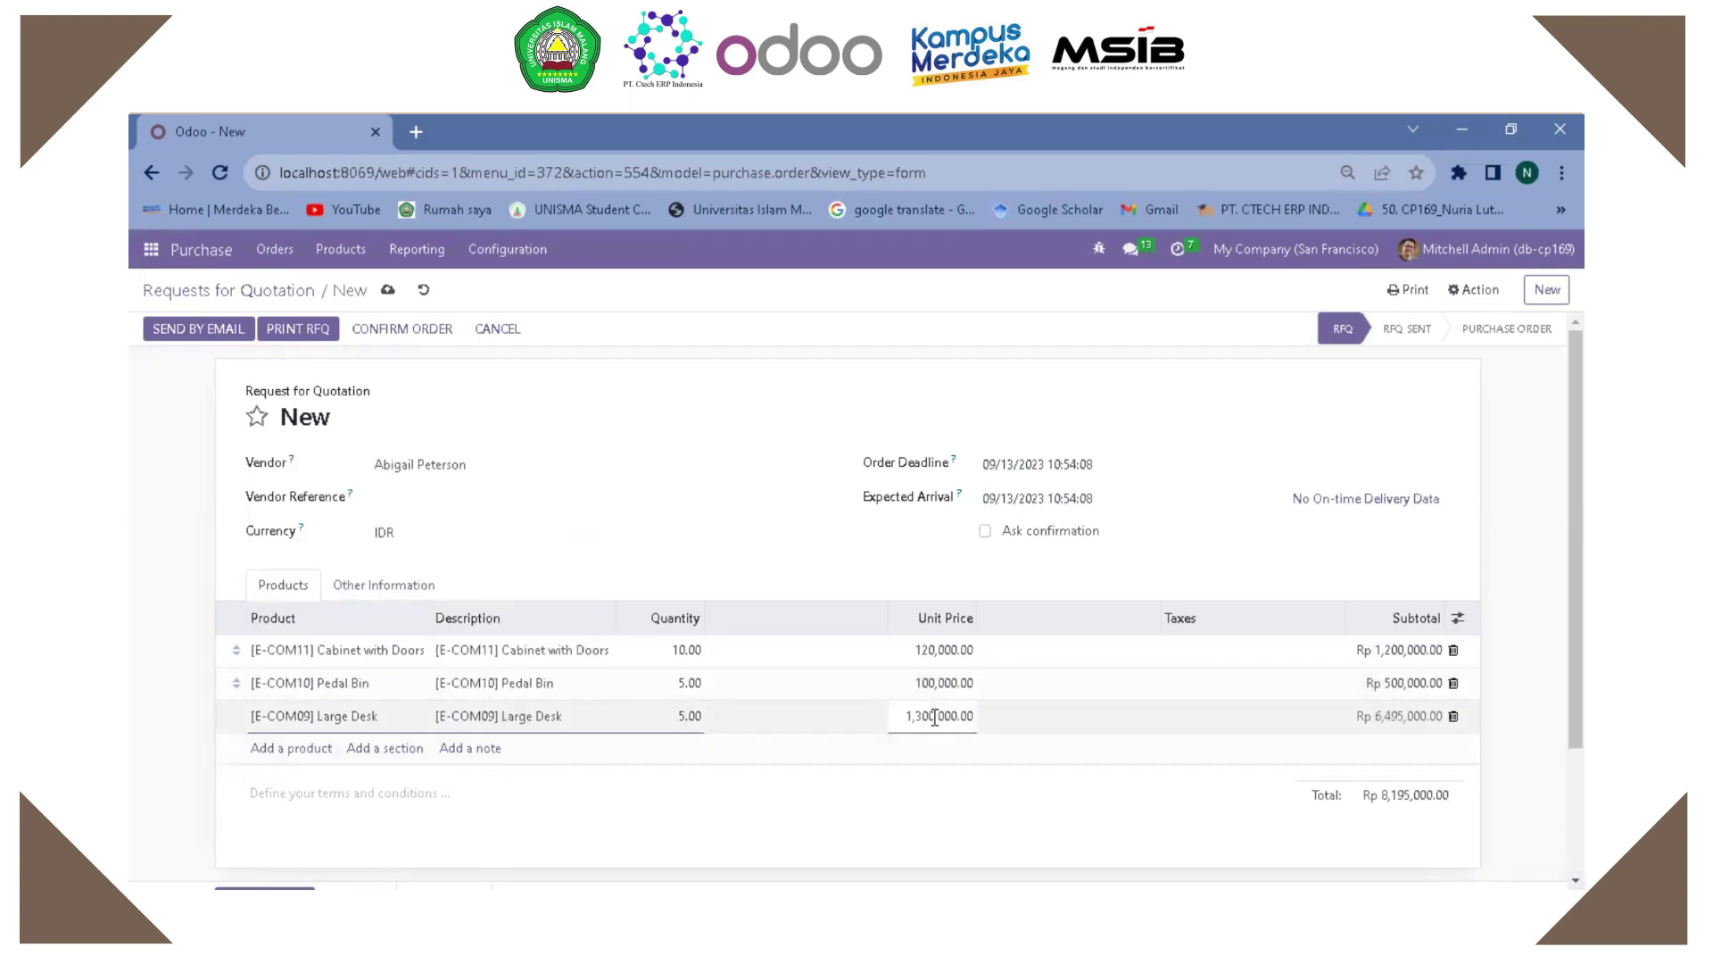
key(BackSpace)
key(BackSpace)
key(BackSpace)
key(BackSpace)
key(BackSpace)
text(300)
key(Return)
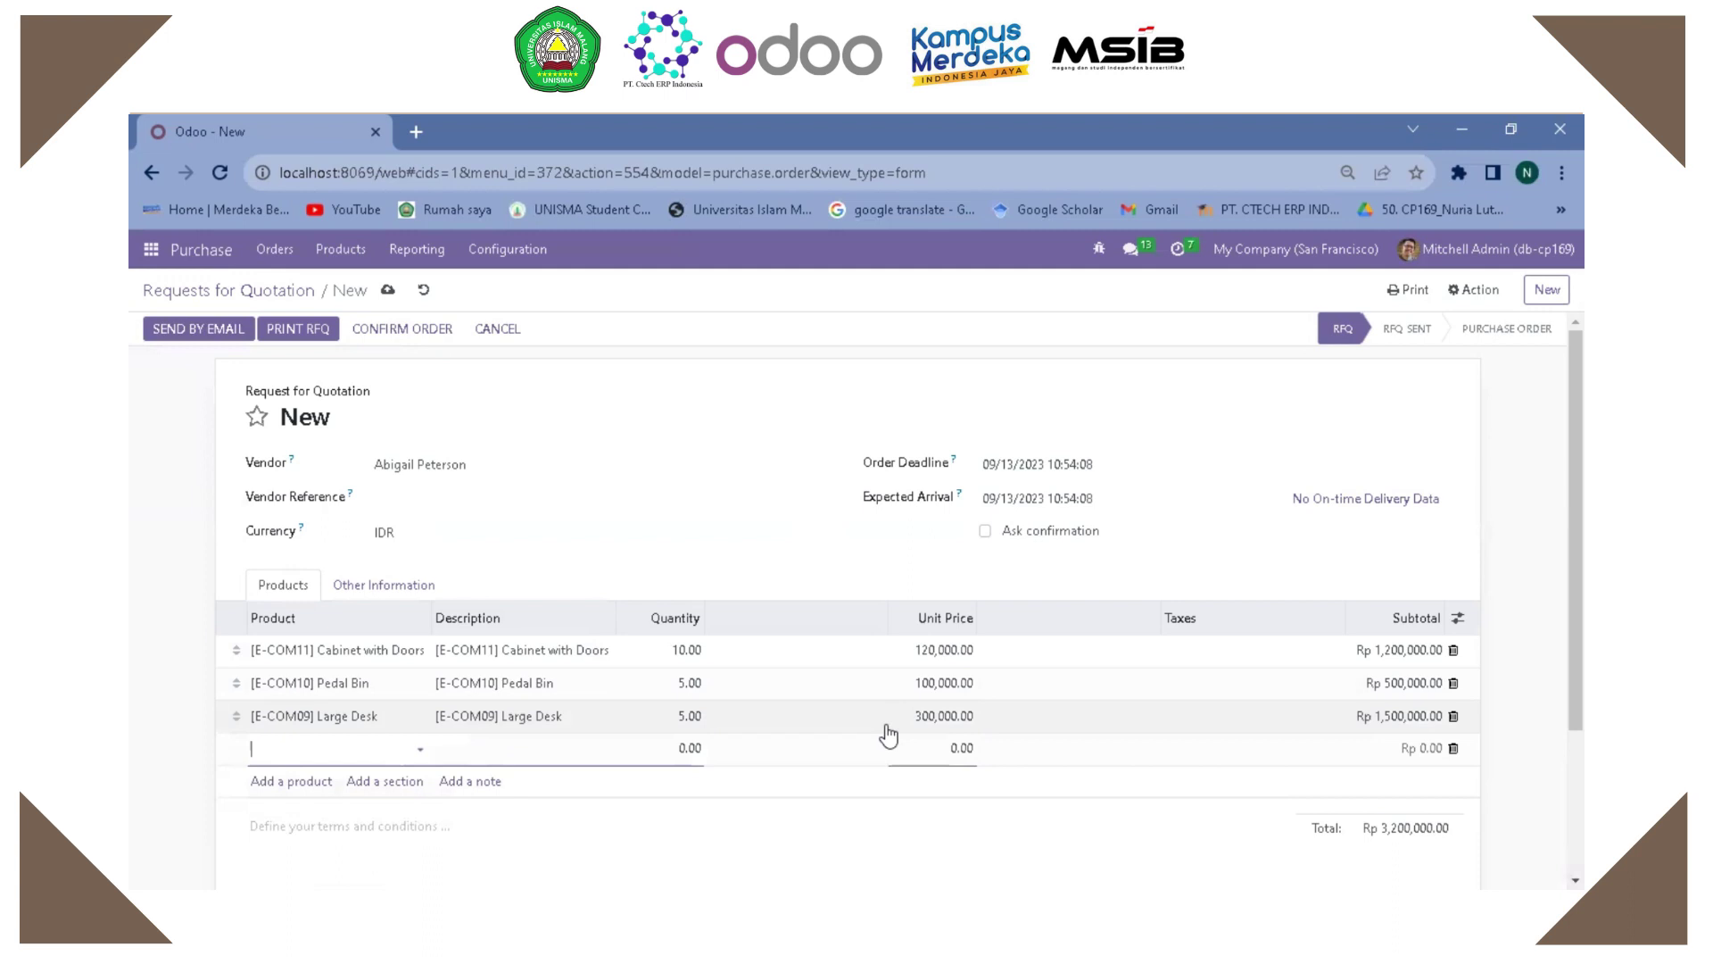
click(1453, 749)
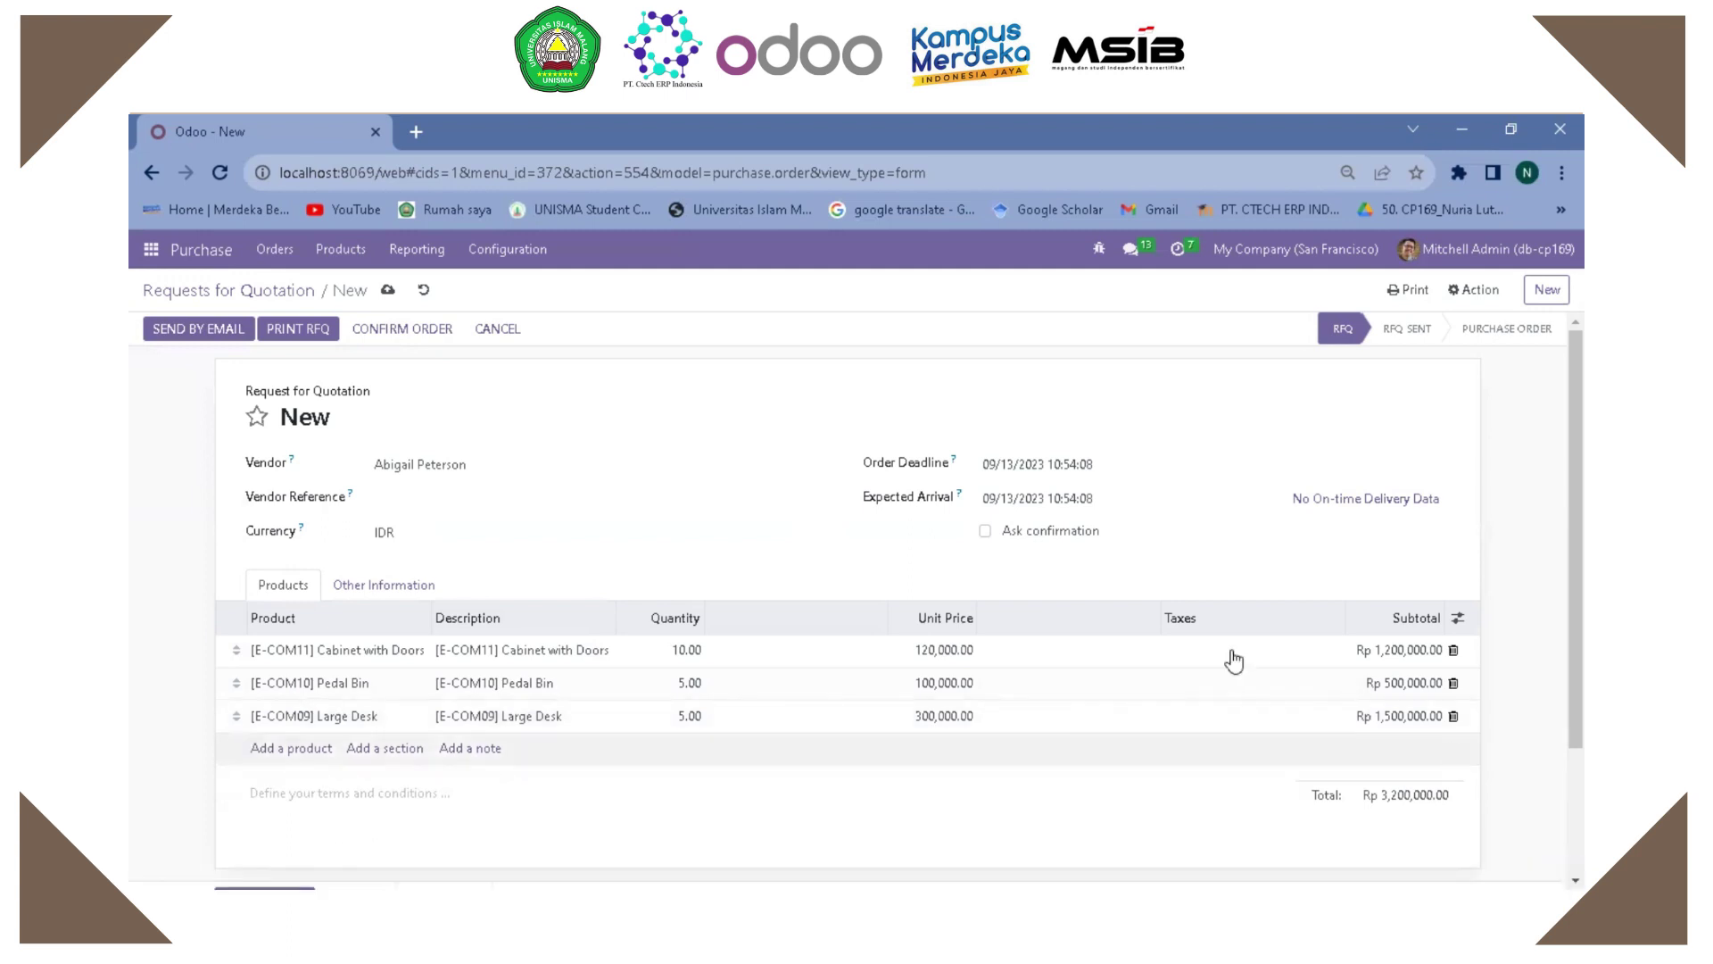
Step: Send the request for quotation to the vendor by email and confirm it as a purchase order
click(218, 329)
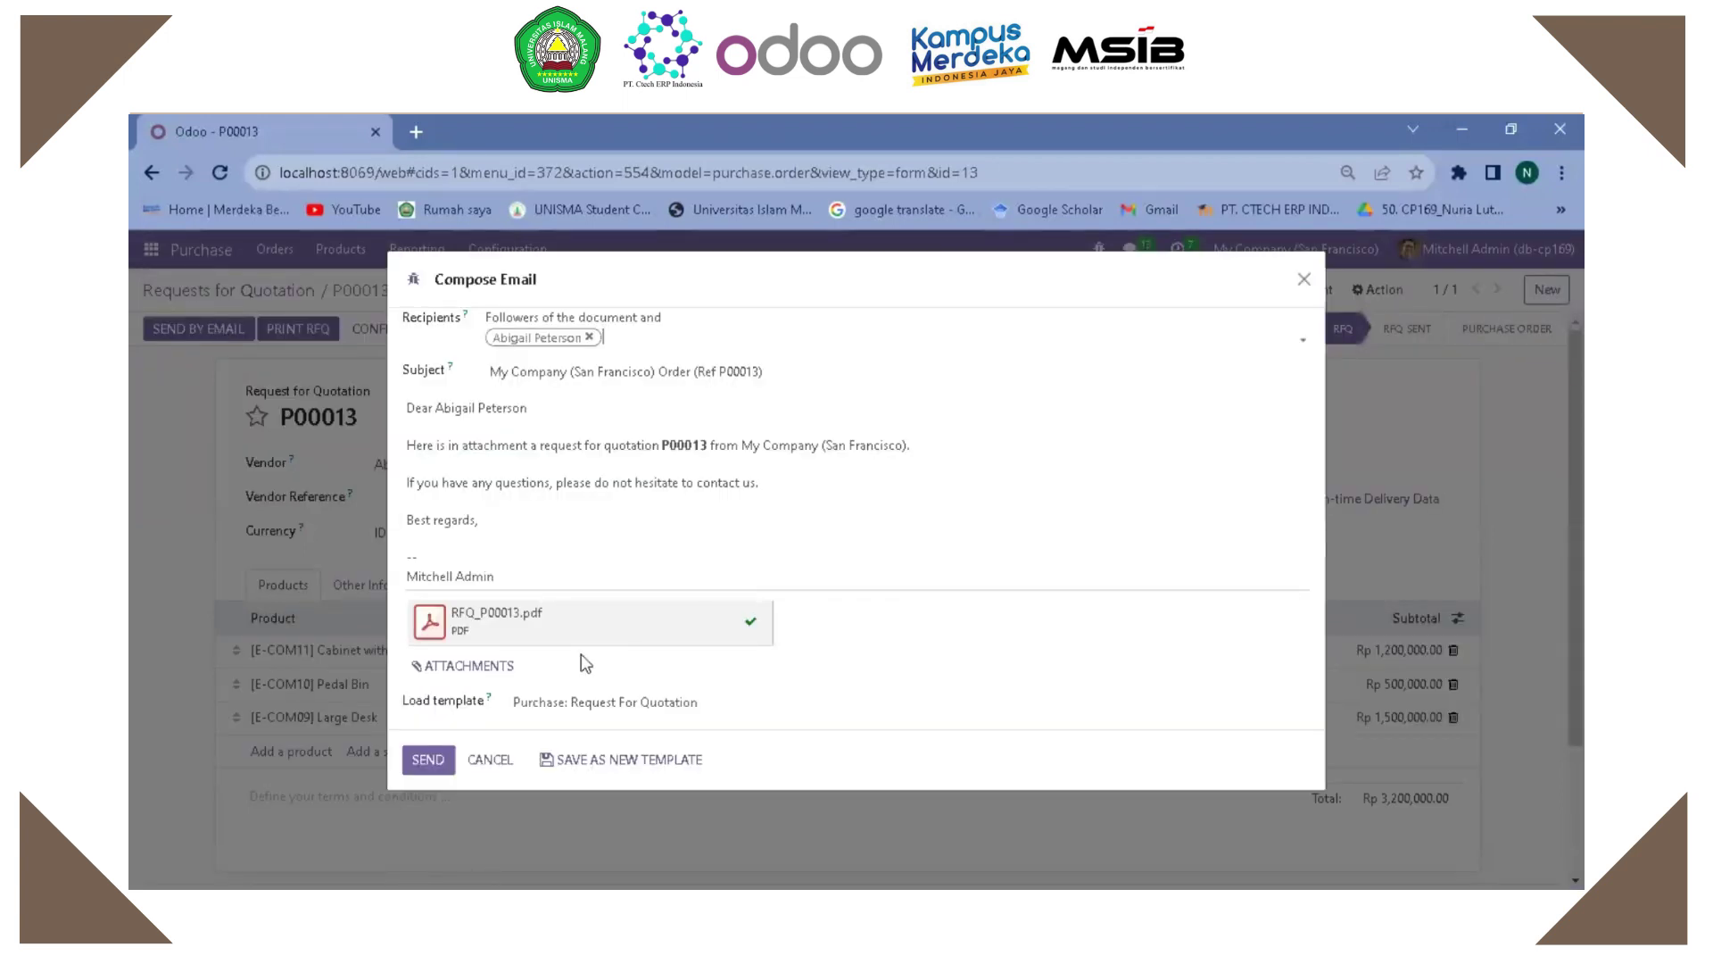
click(426, 759)
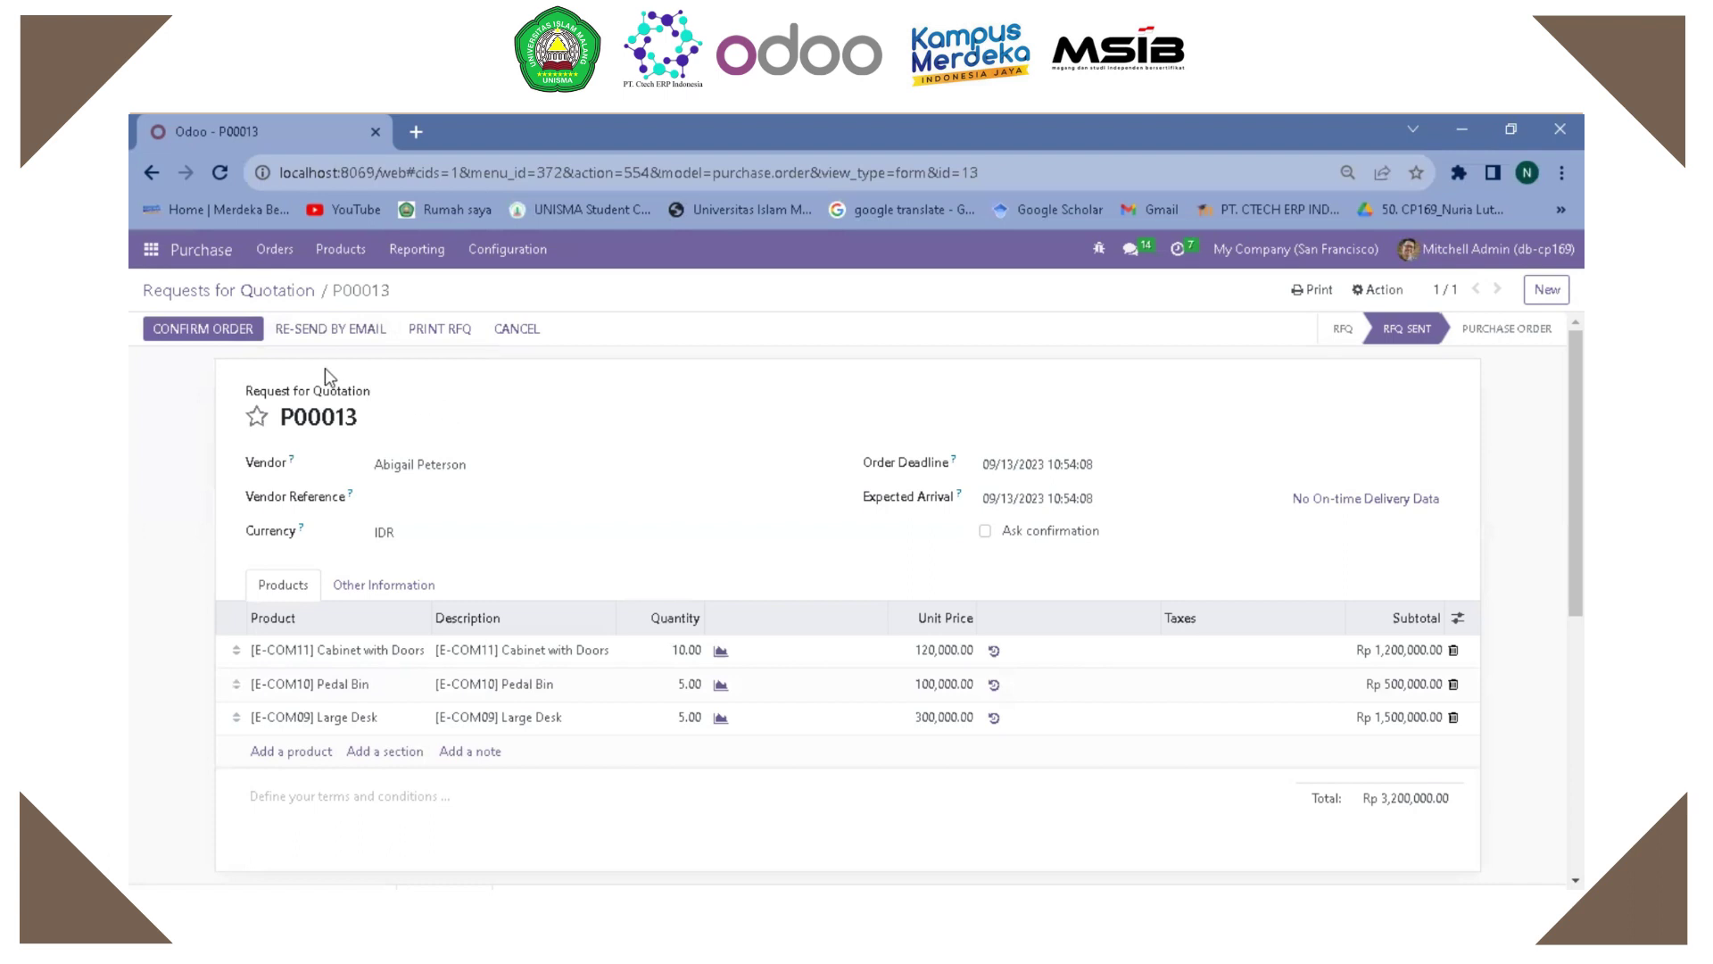
click(233, 332)
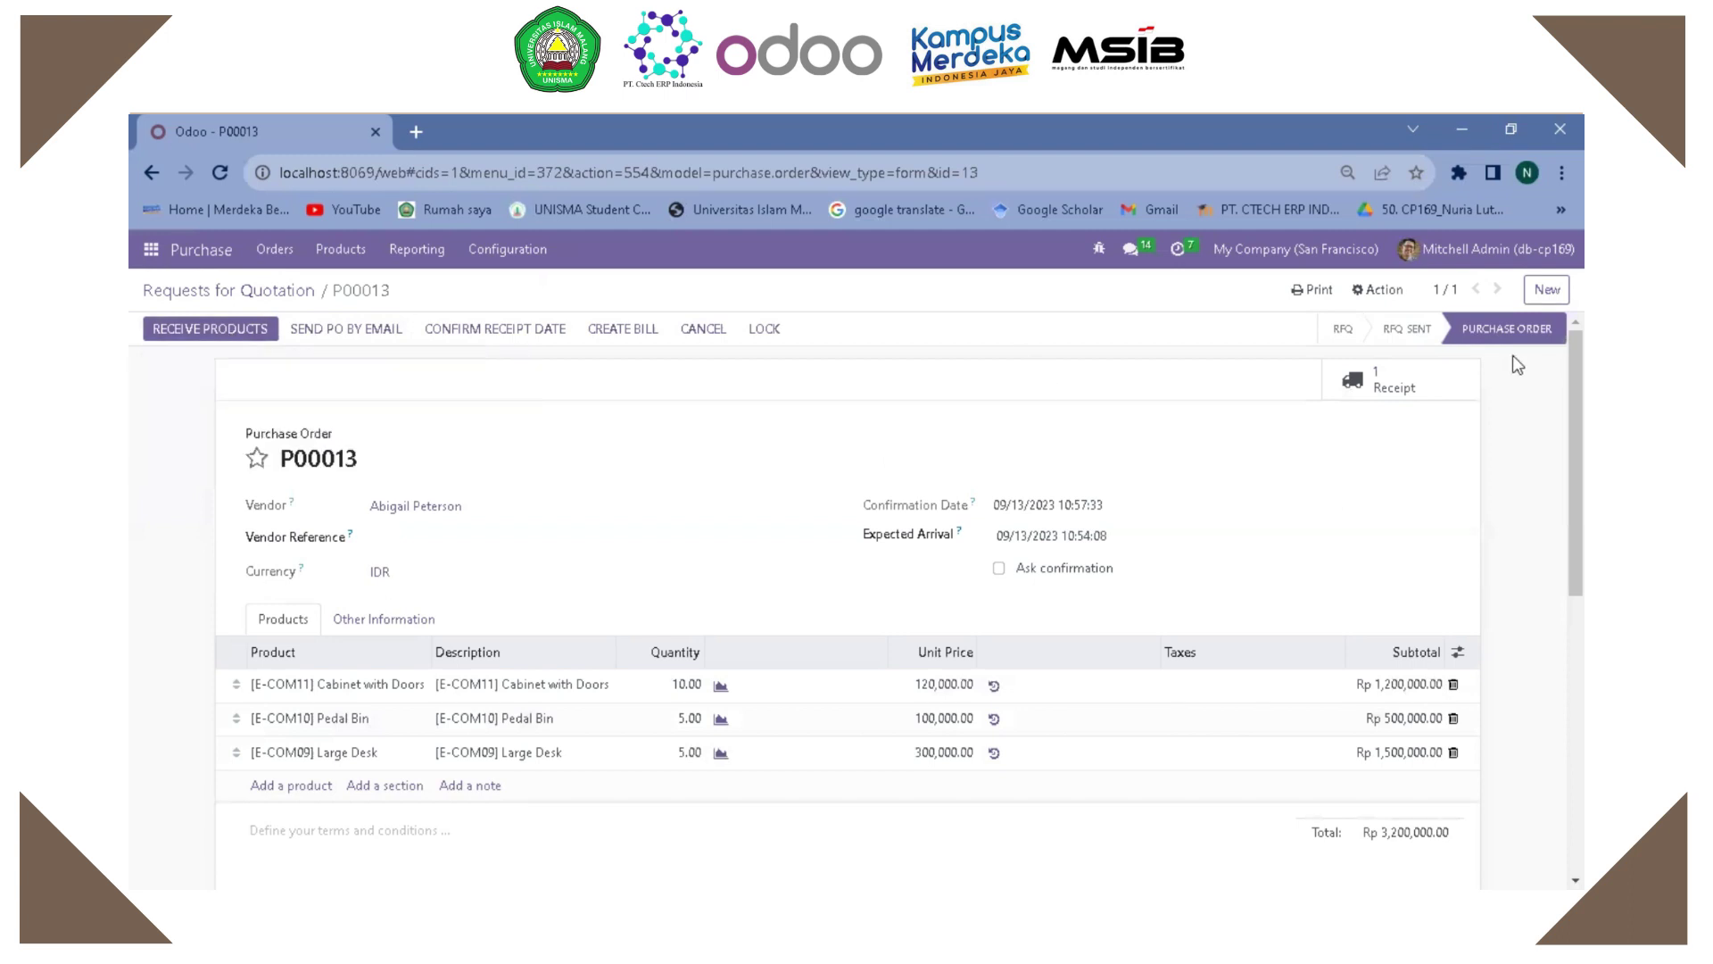
Step: Reopen the newly confirmed purchase order from the list of requests for quotation and start receiving its products
mouse_move(1539, 351)
click(215, 252)
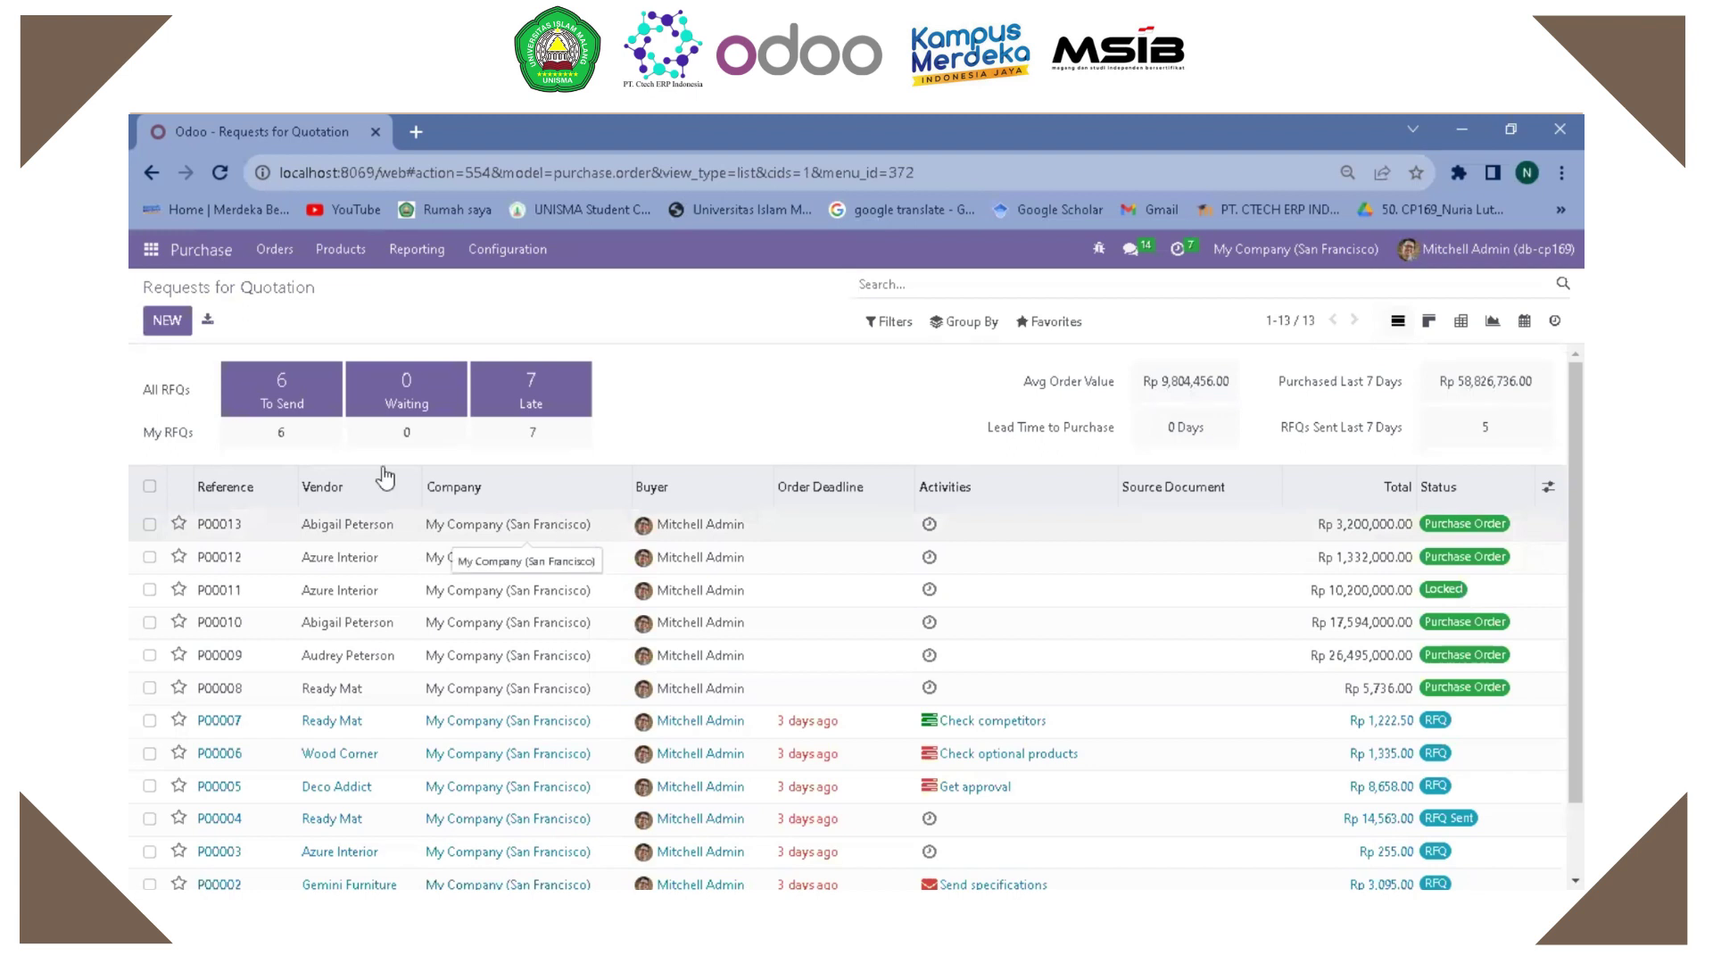
double_click(576, 525)
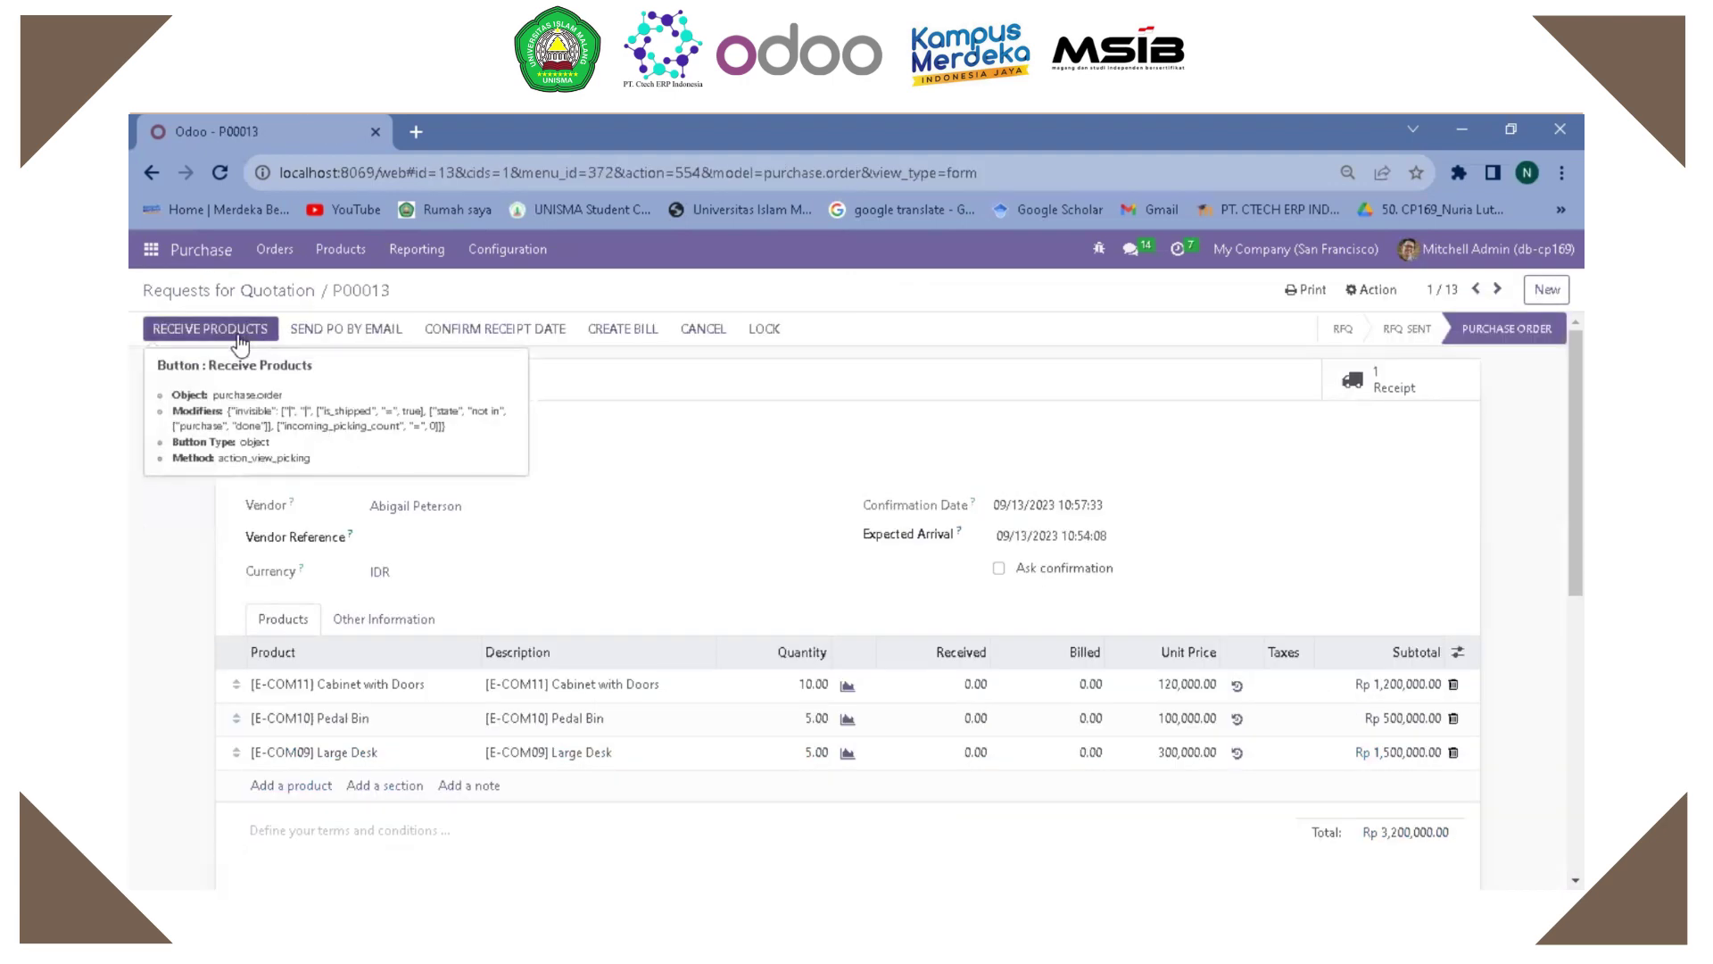
click(239, 336)
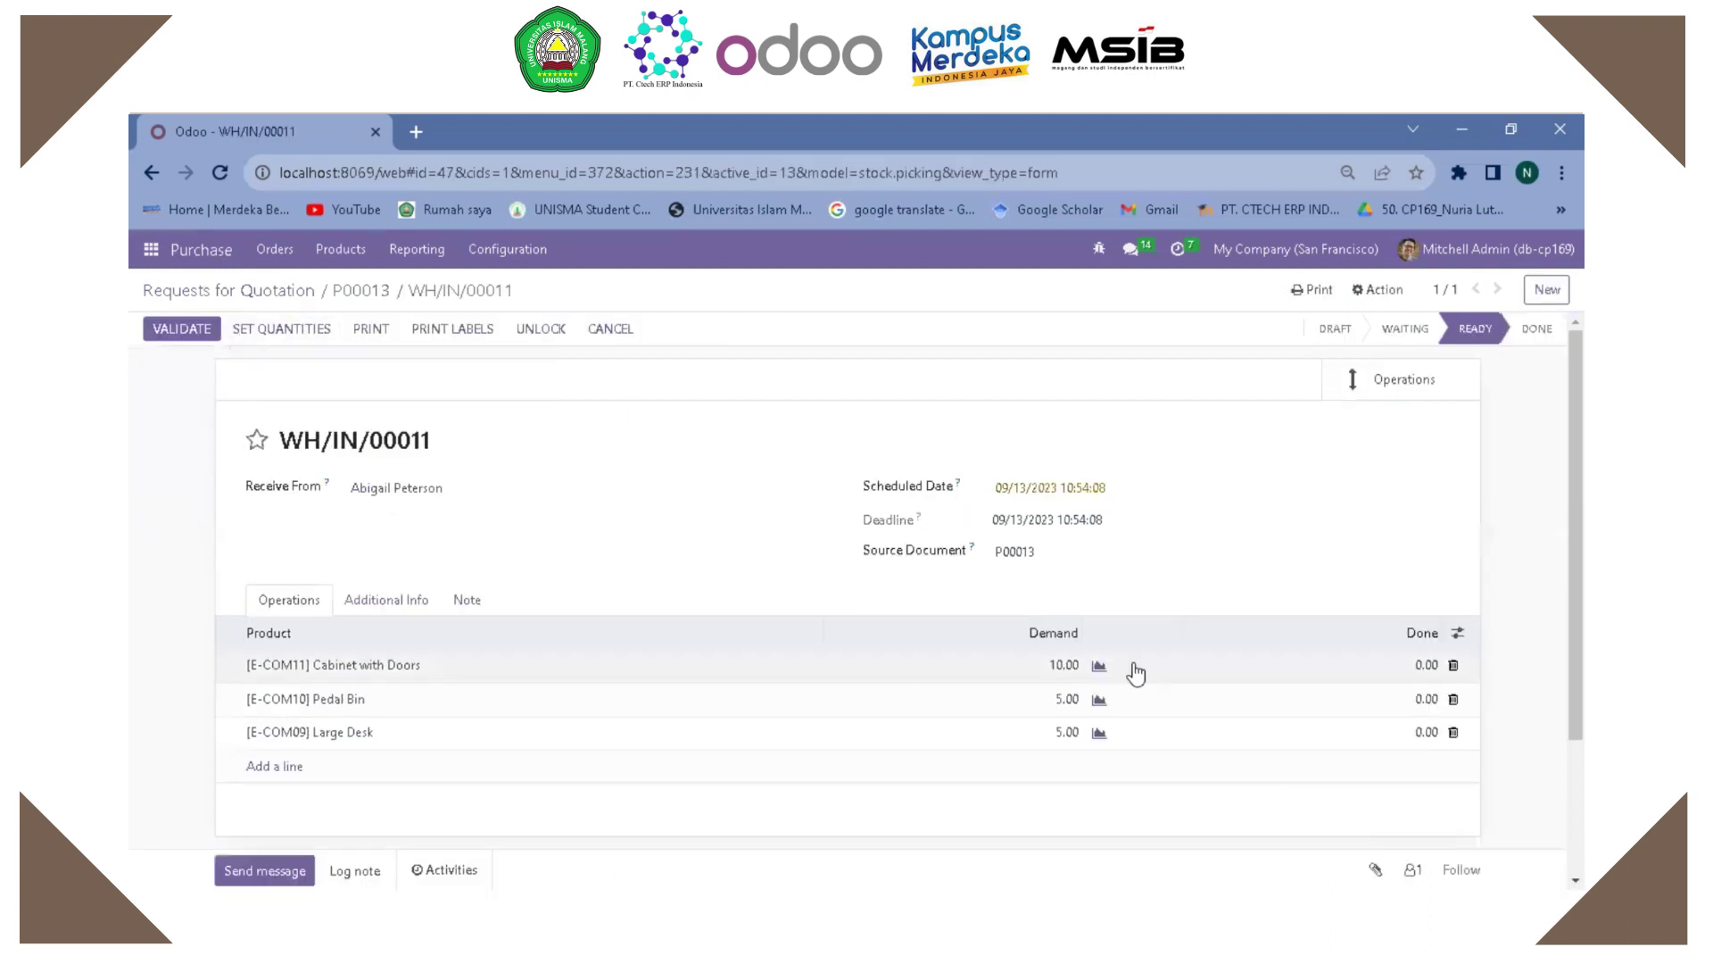
Step: Set the done quantities on the receipt to 10 for Cabinet with Doors, 5 for Pedal Bin and 5 for Large Desk
click(1426, 664)
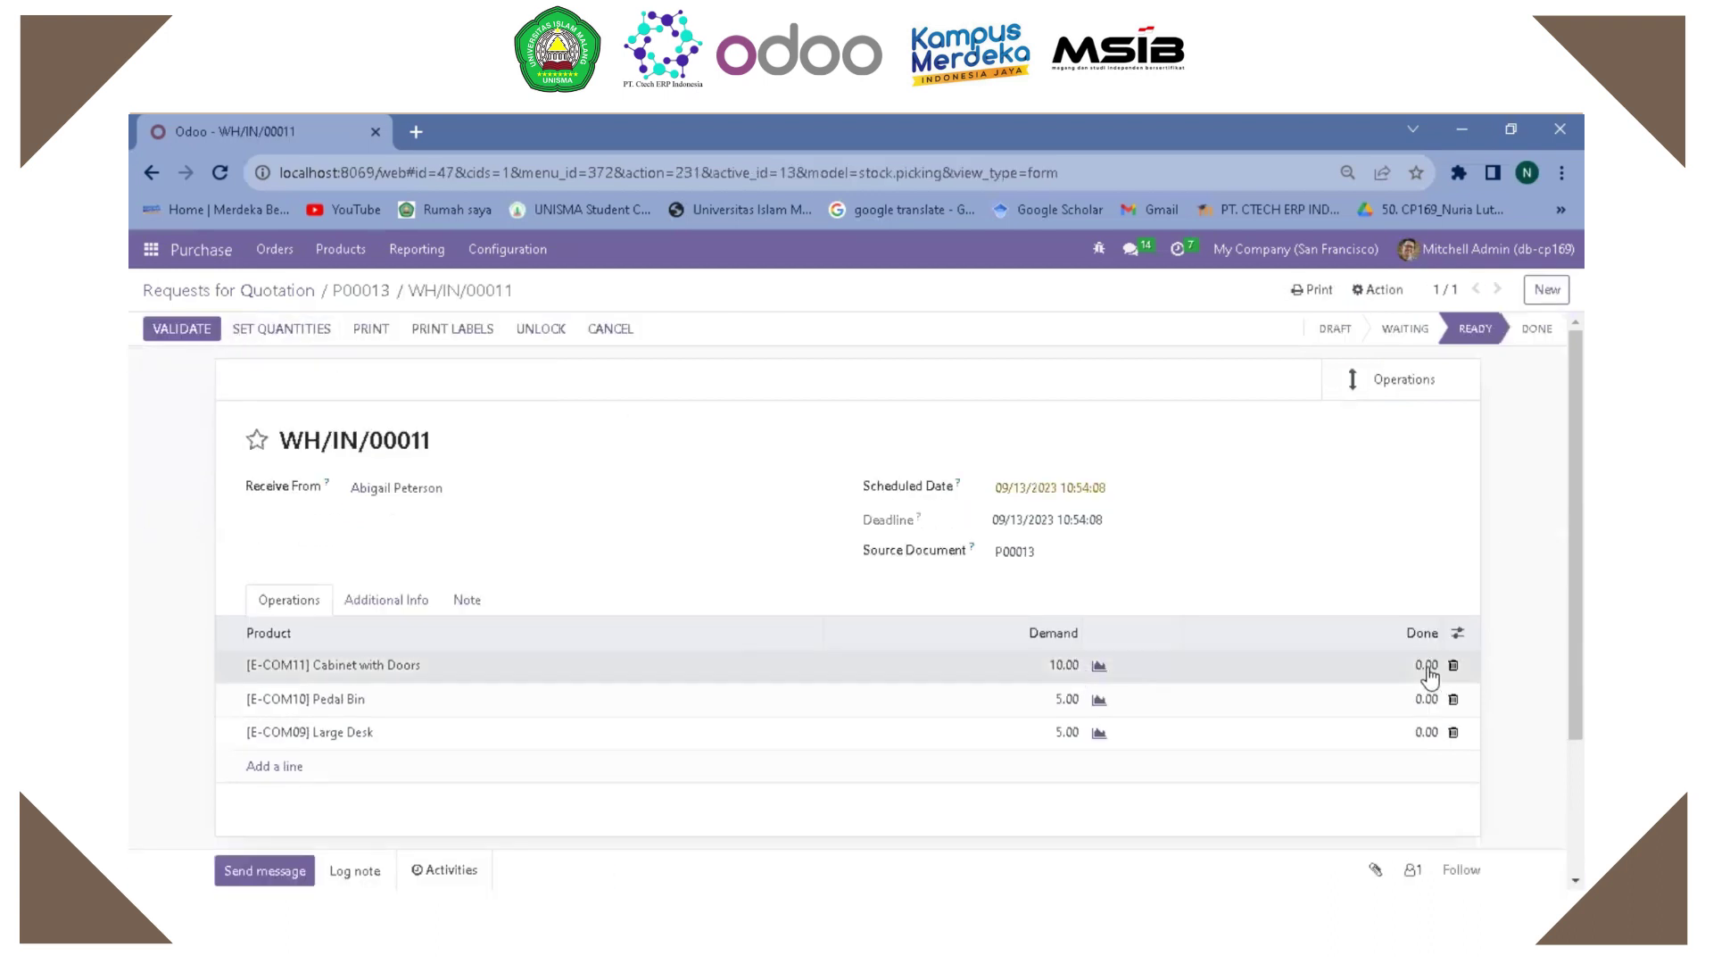
click(1426, 665)
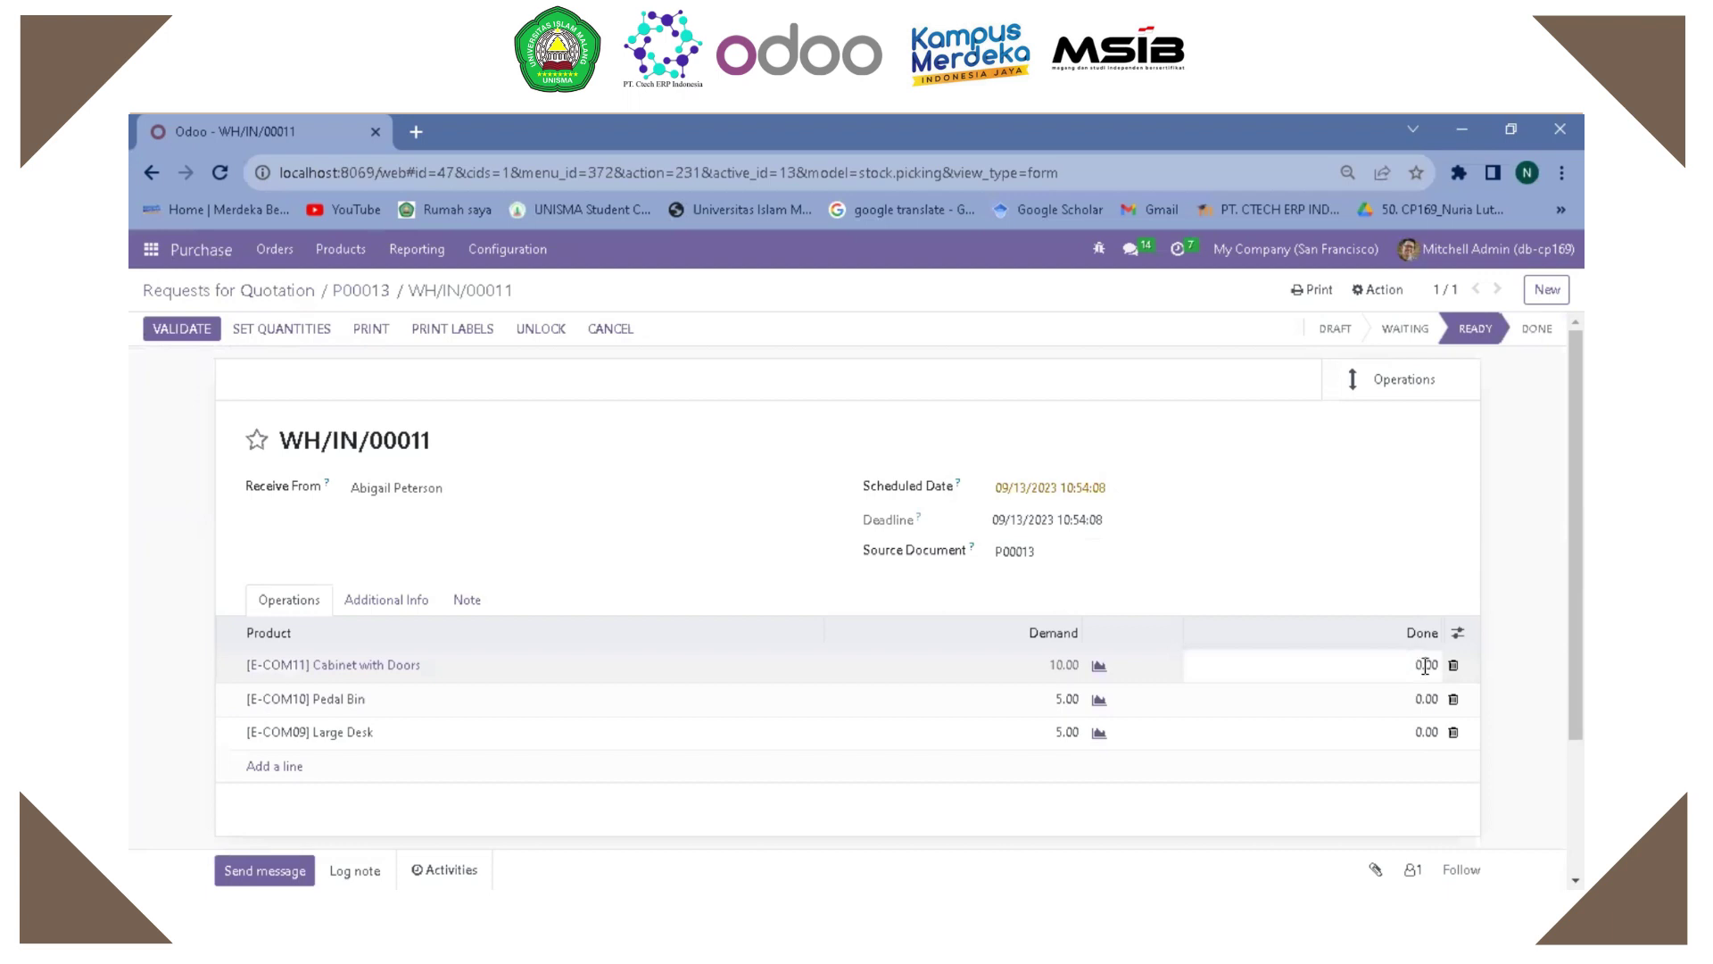
text(1)
key(BackSpace)
text(0)
click(1422, 704)
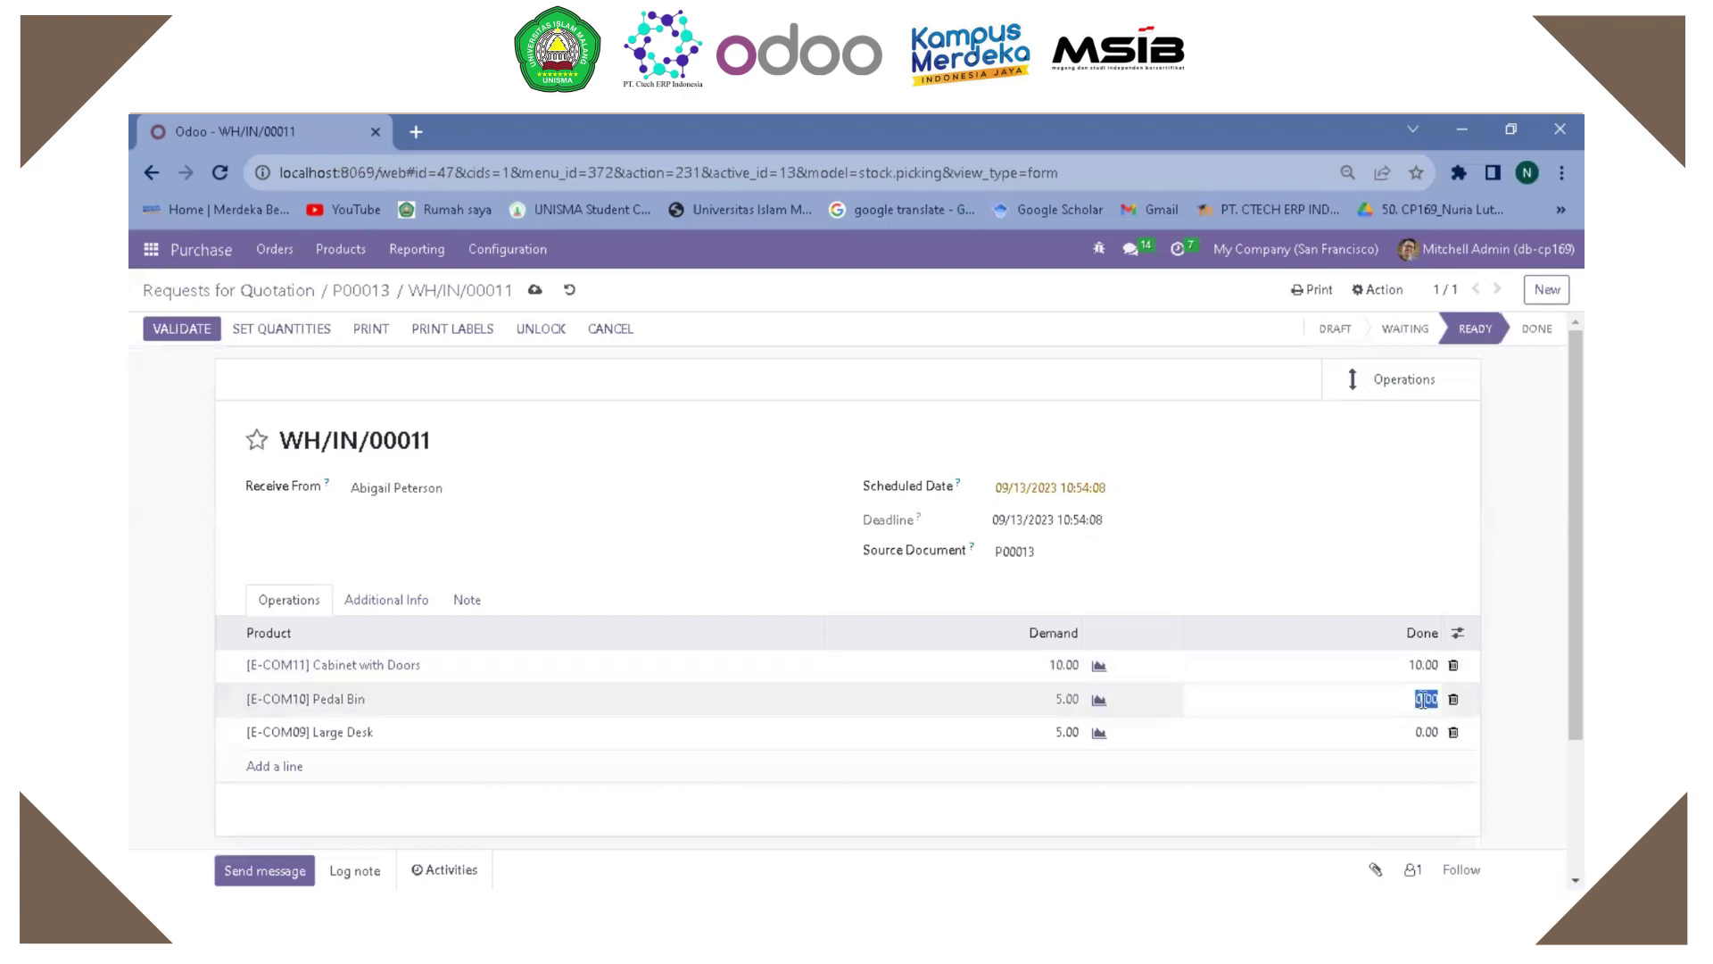
click(1425, 700)
text(5)
key(BackSpace)
key(BackSpace)
click(1424, 731)
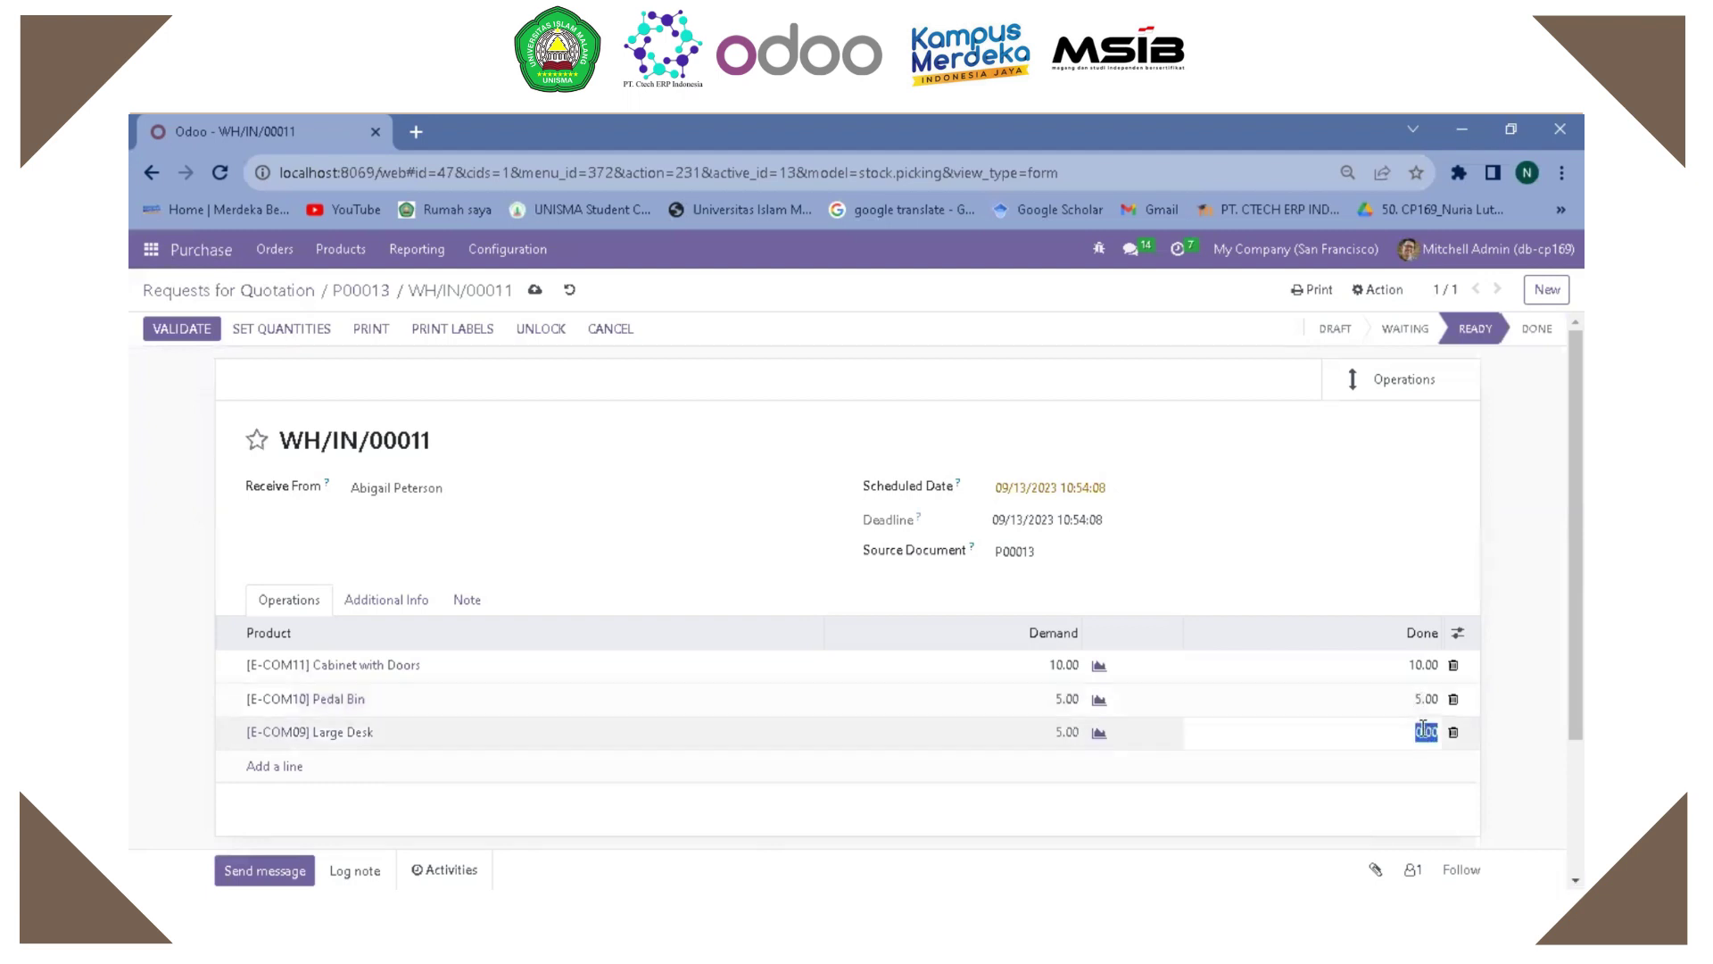
click(1424, 729)
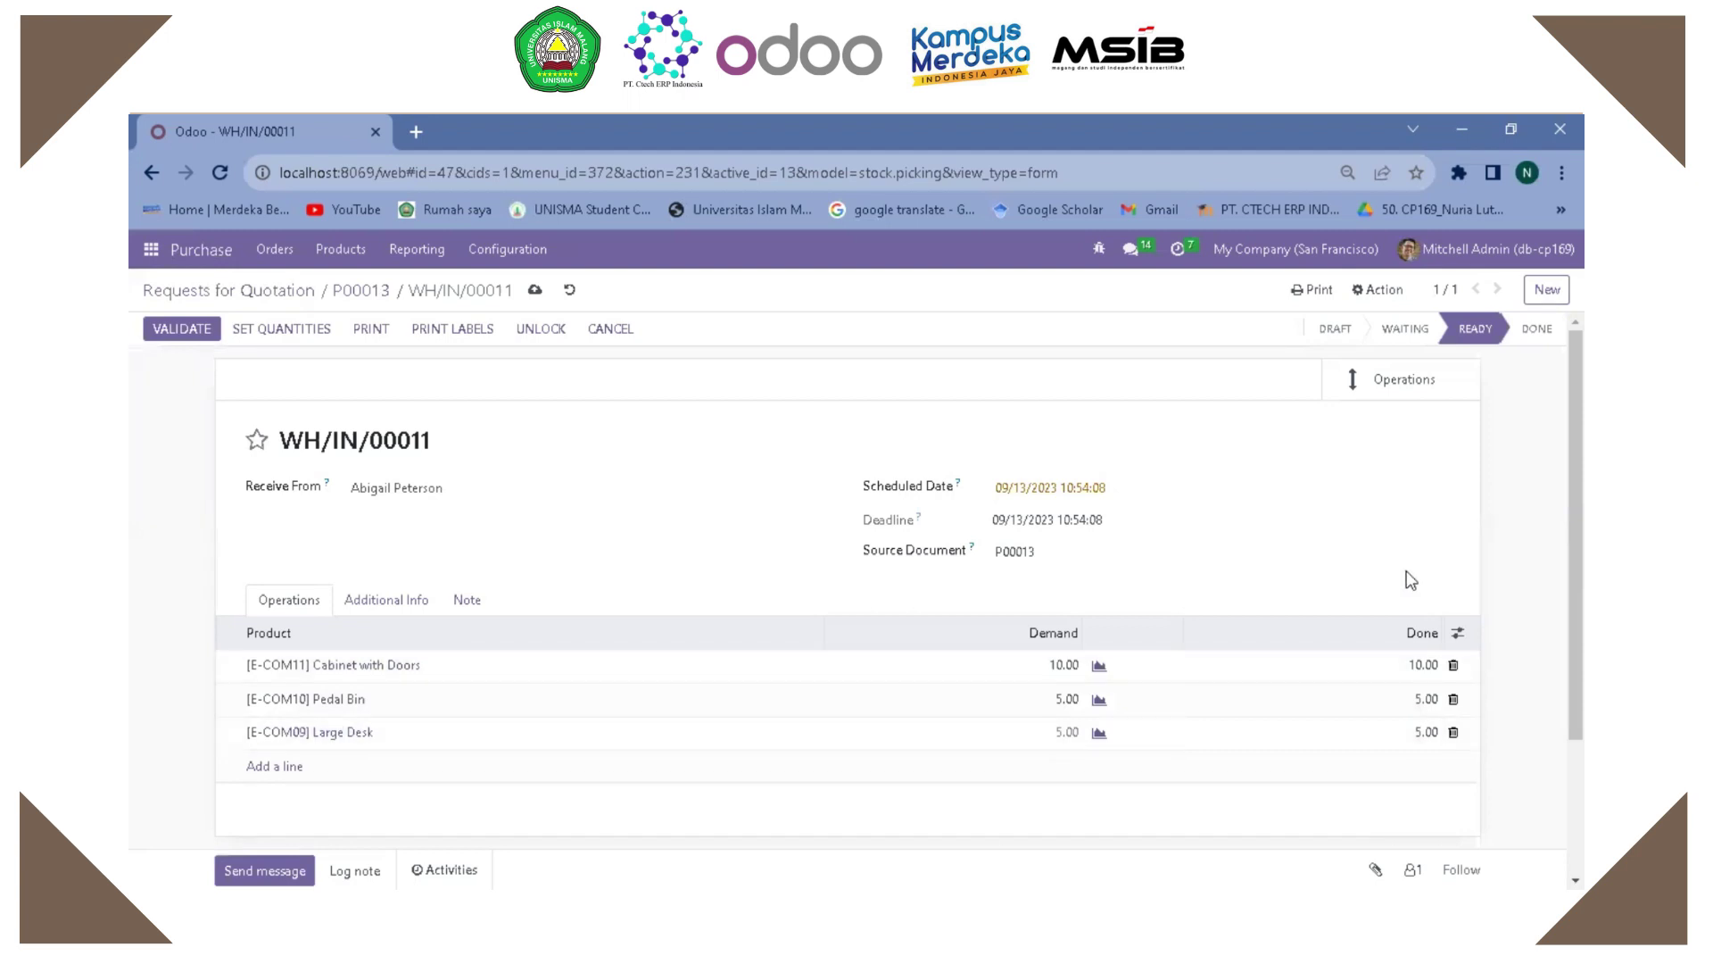
Step: Set the receipt's scheduled date to 09/15/2023
click(1096, 492)
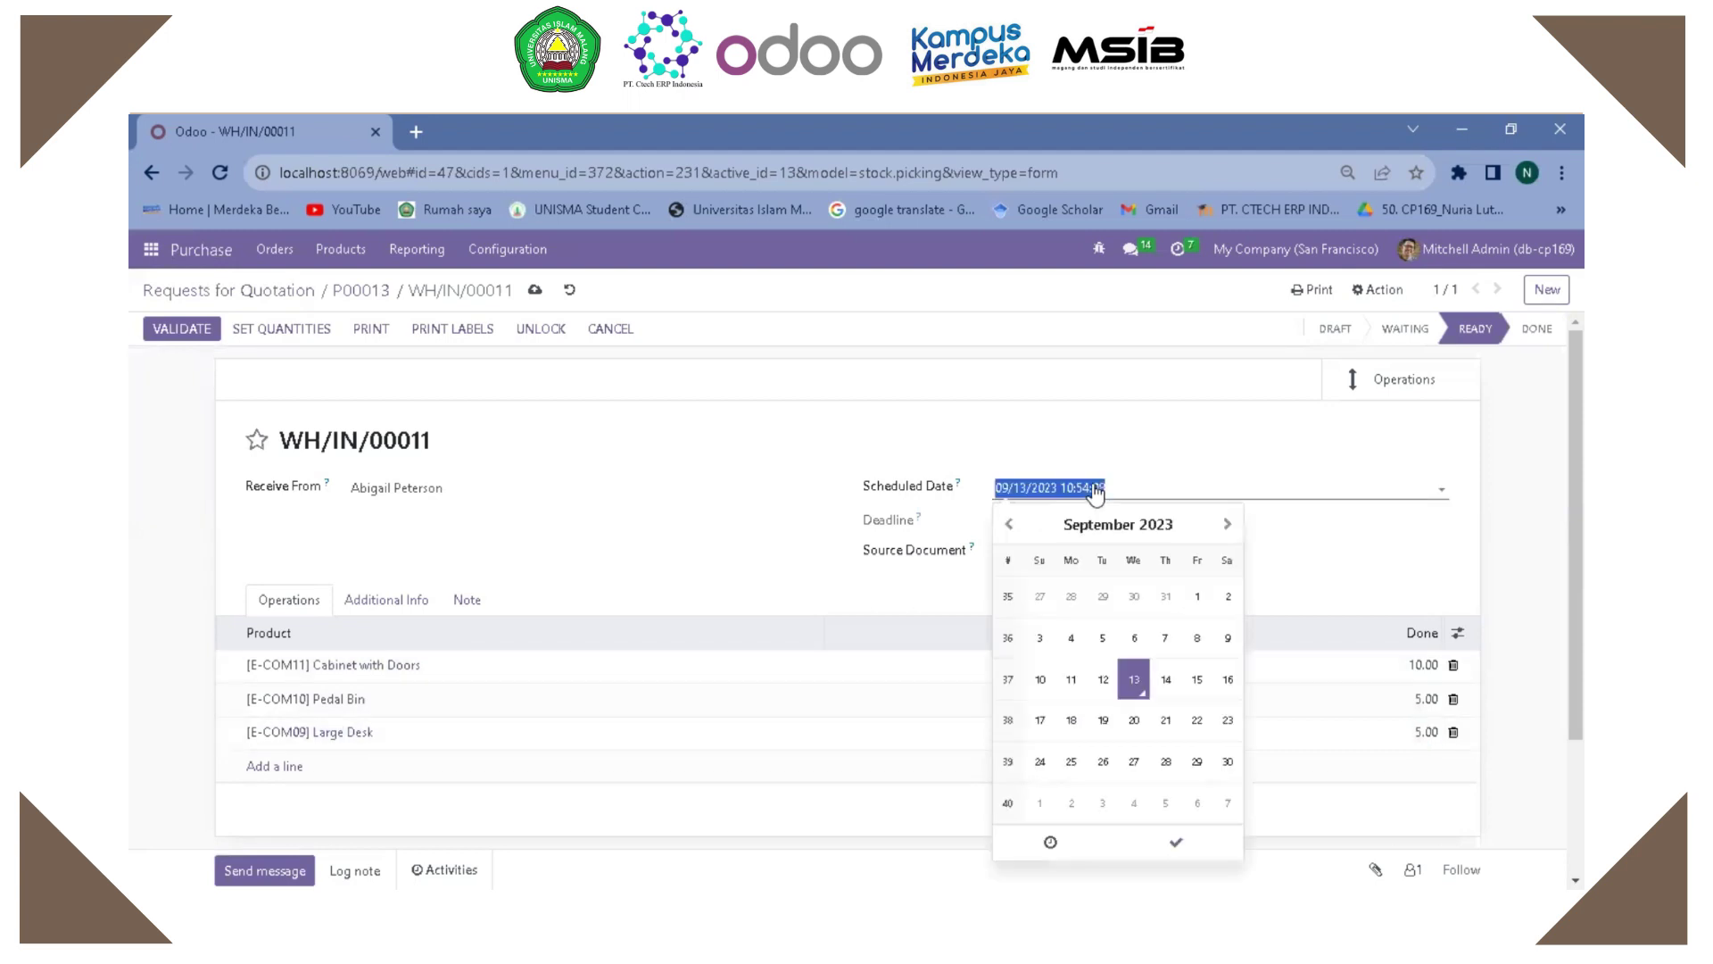
click(1196, 683)
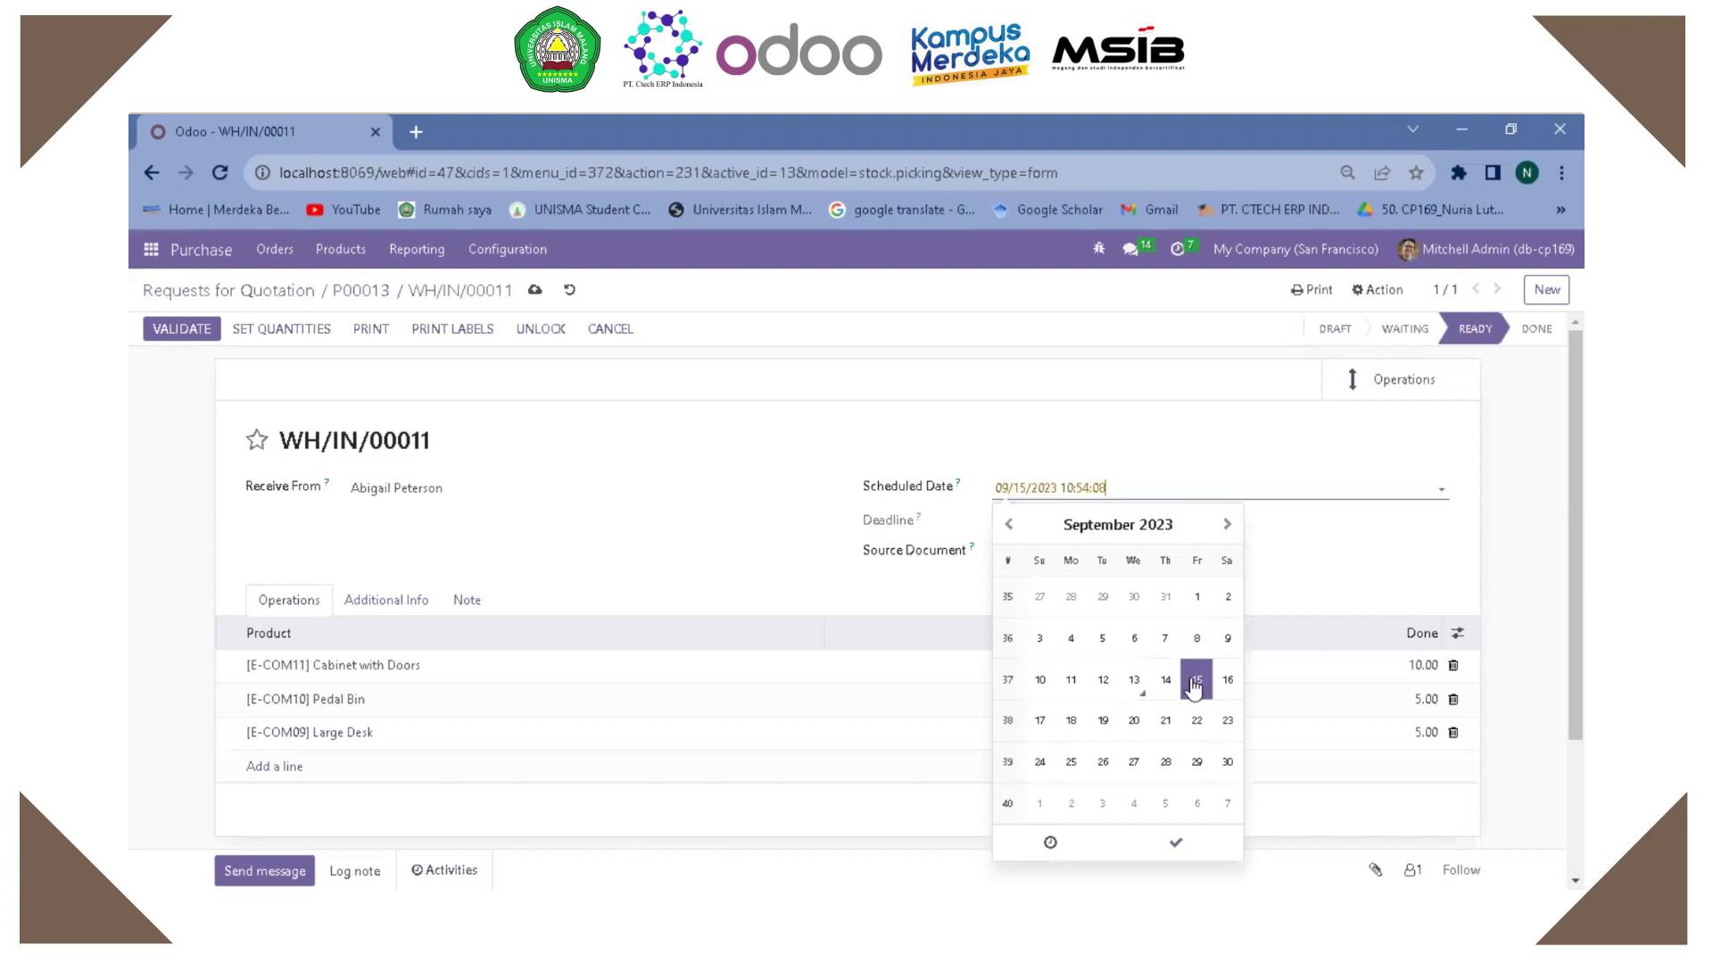
click(1177, 844)
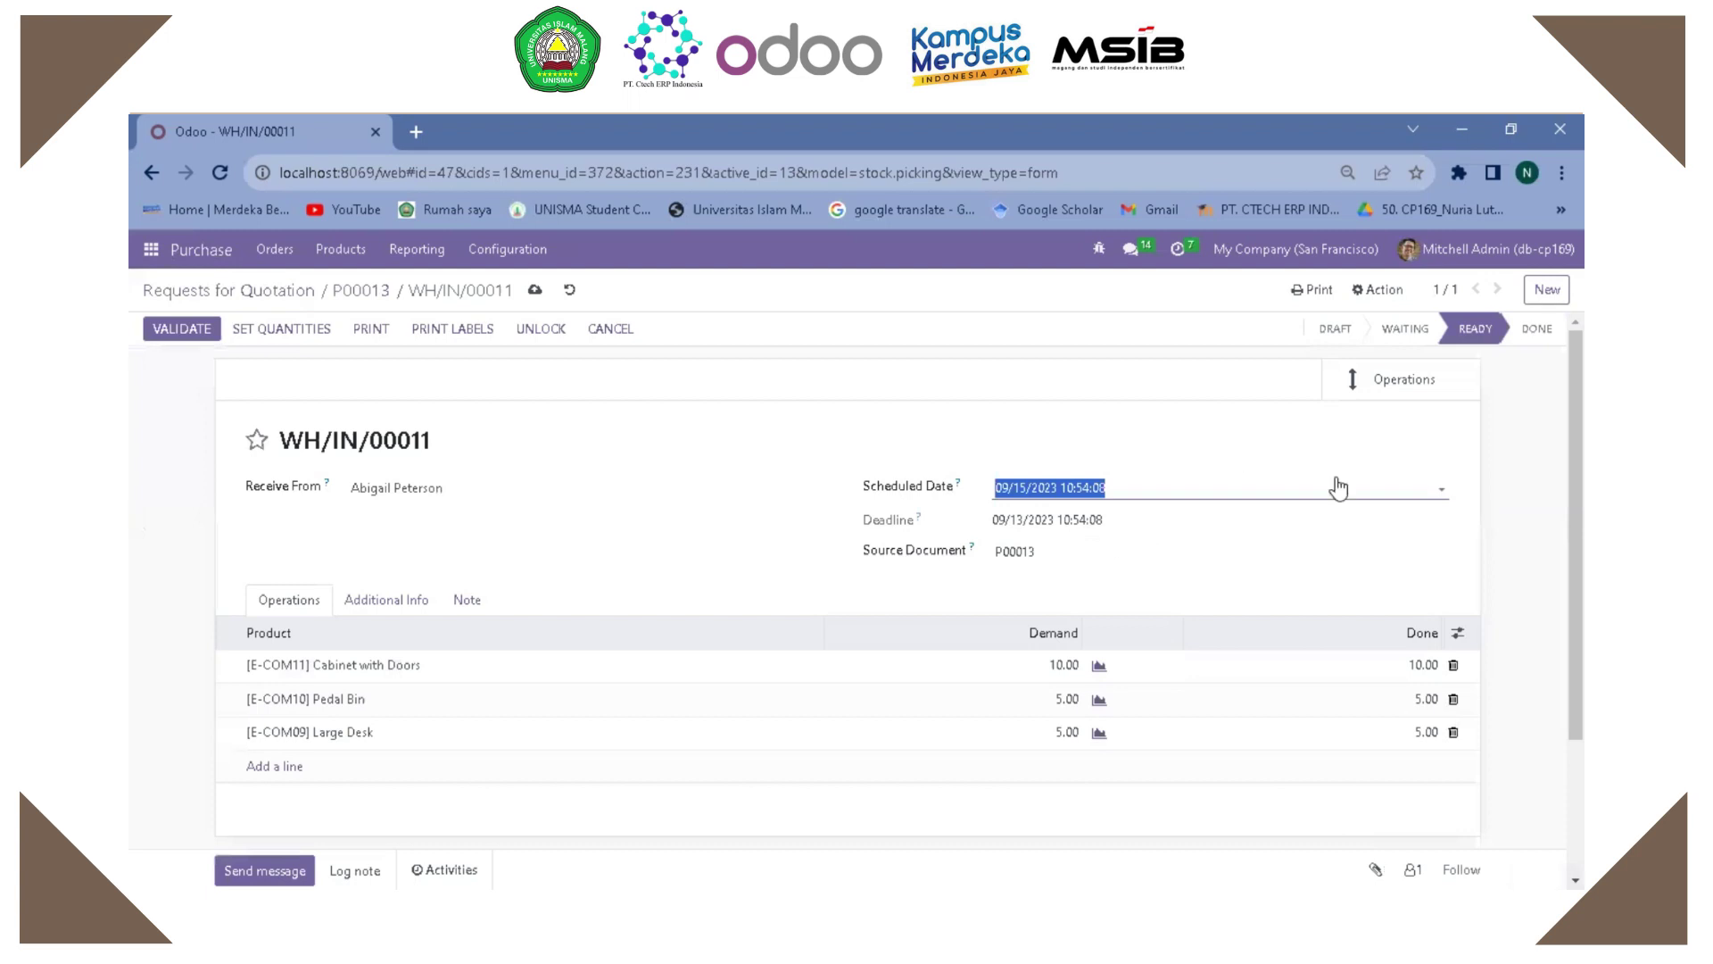
scroll(1285, 582, down, 3)
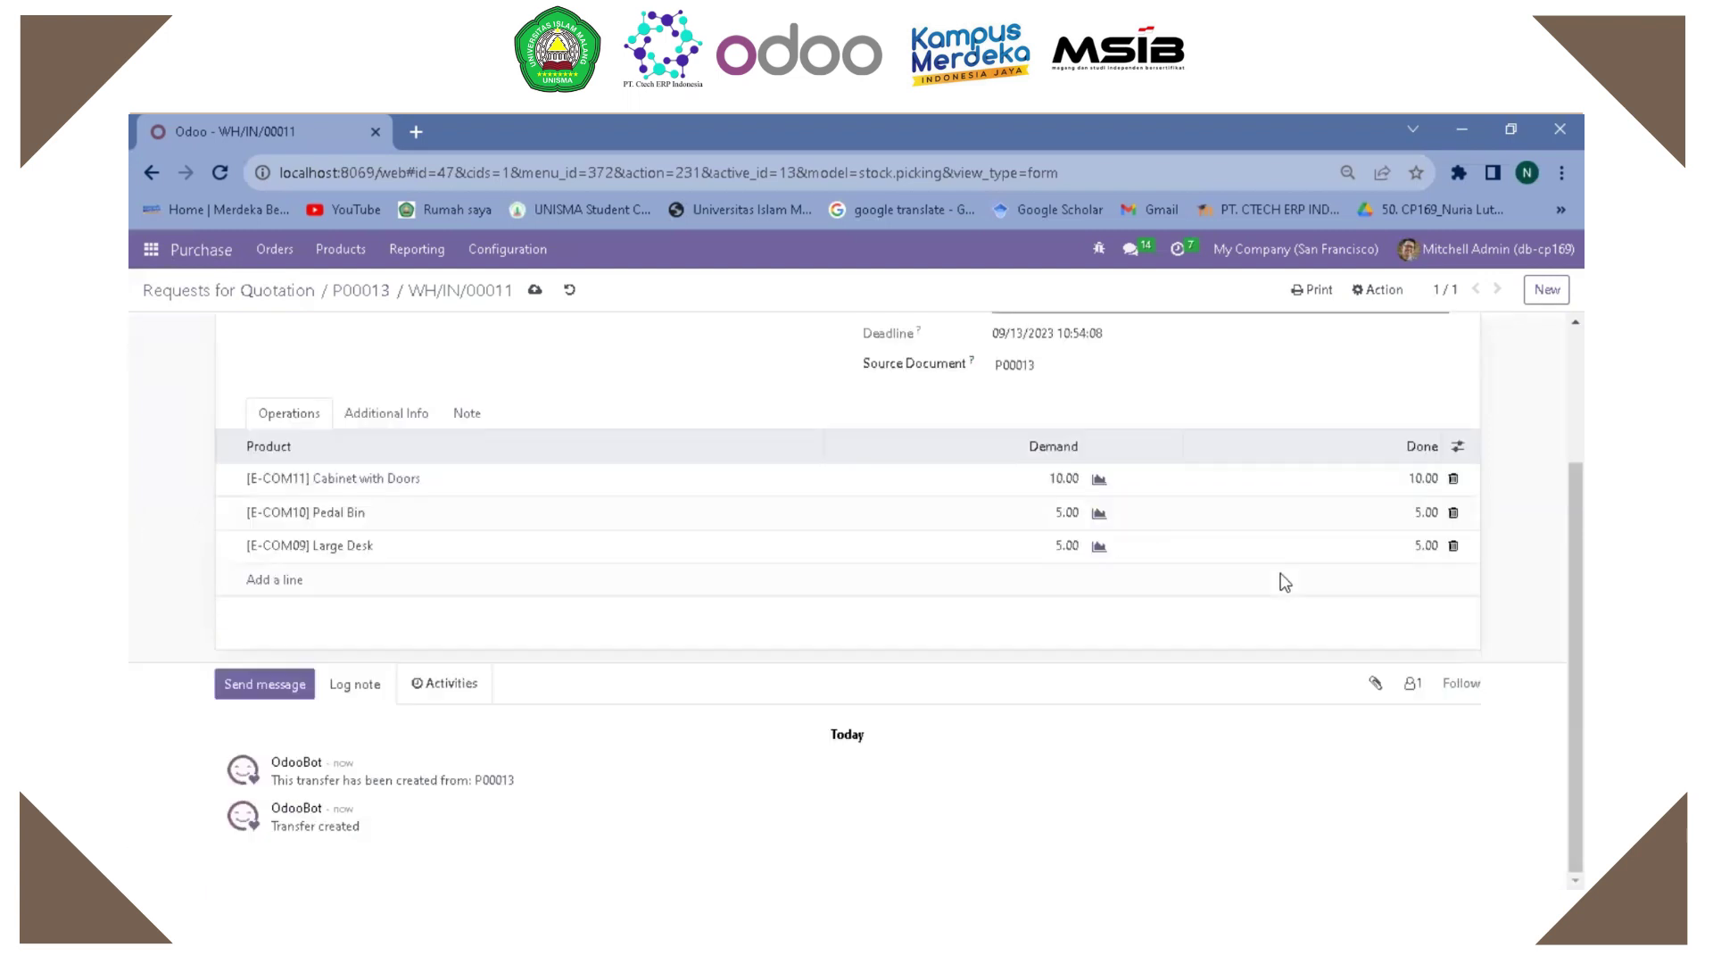
scroll(1285, 582, up, 3)
scroll(1285, 582, down, 3)
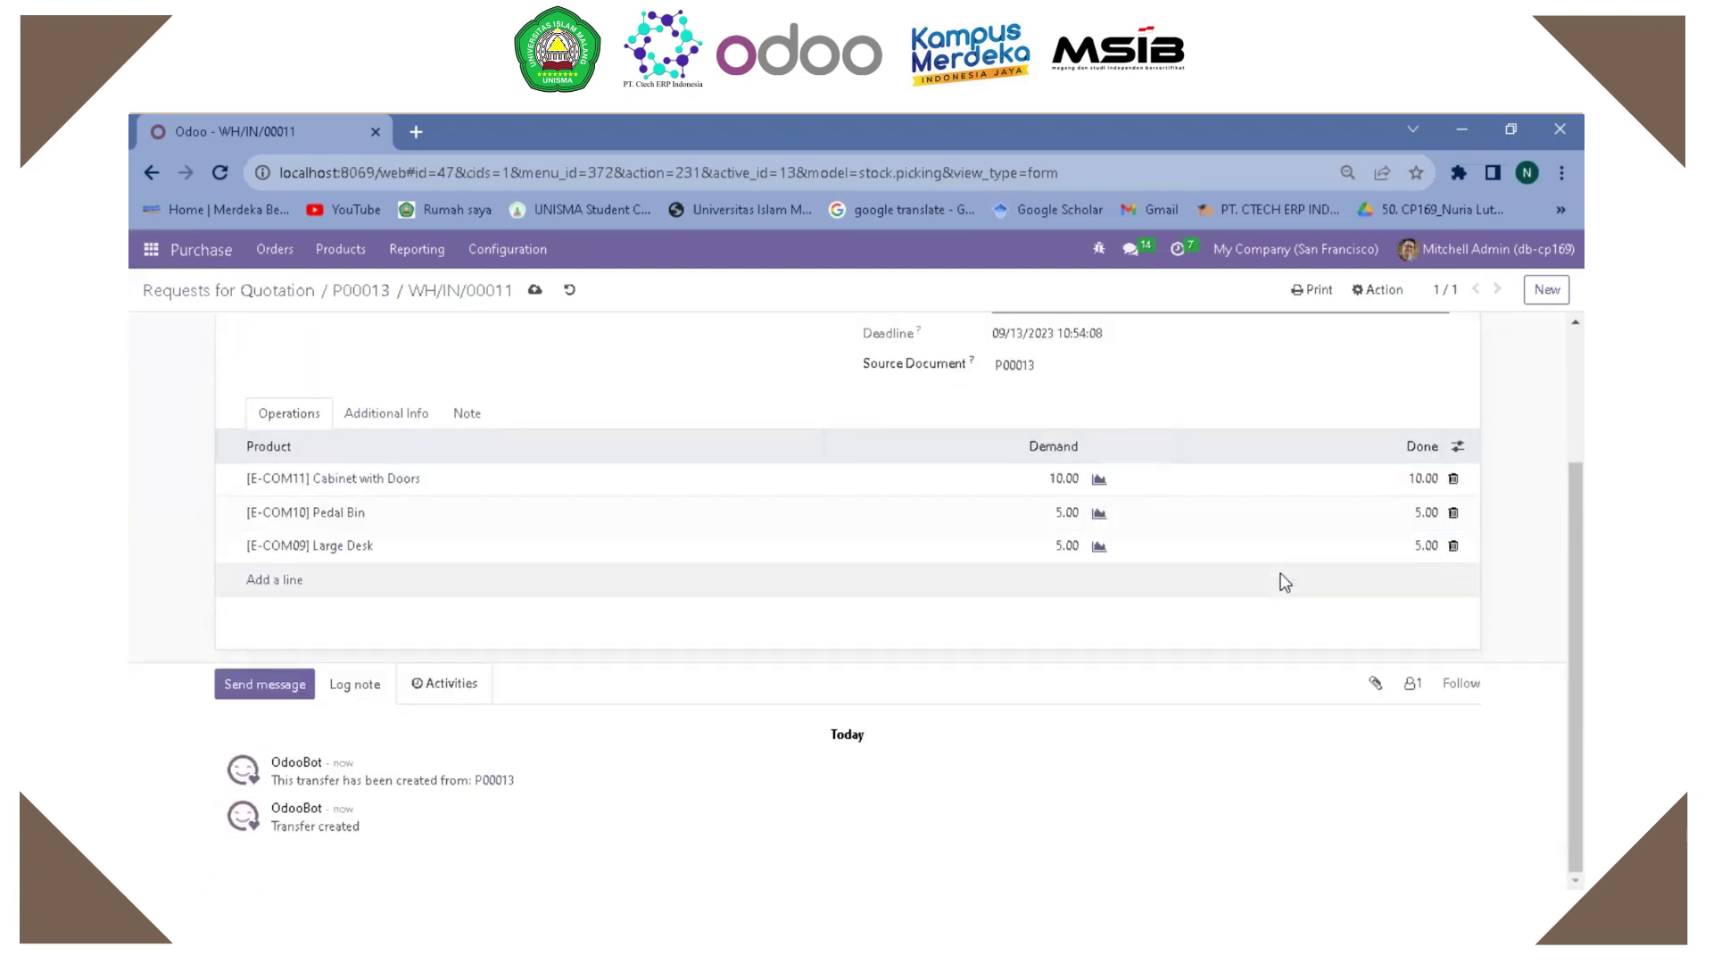
scroll(1285, 582, up, 3)
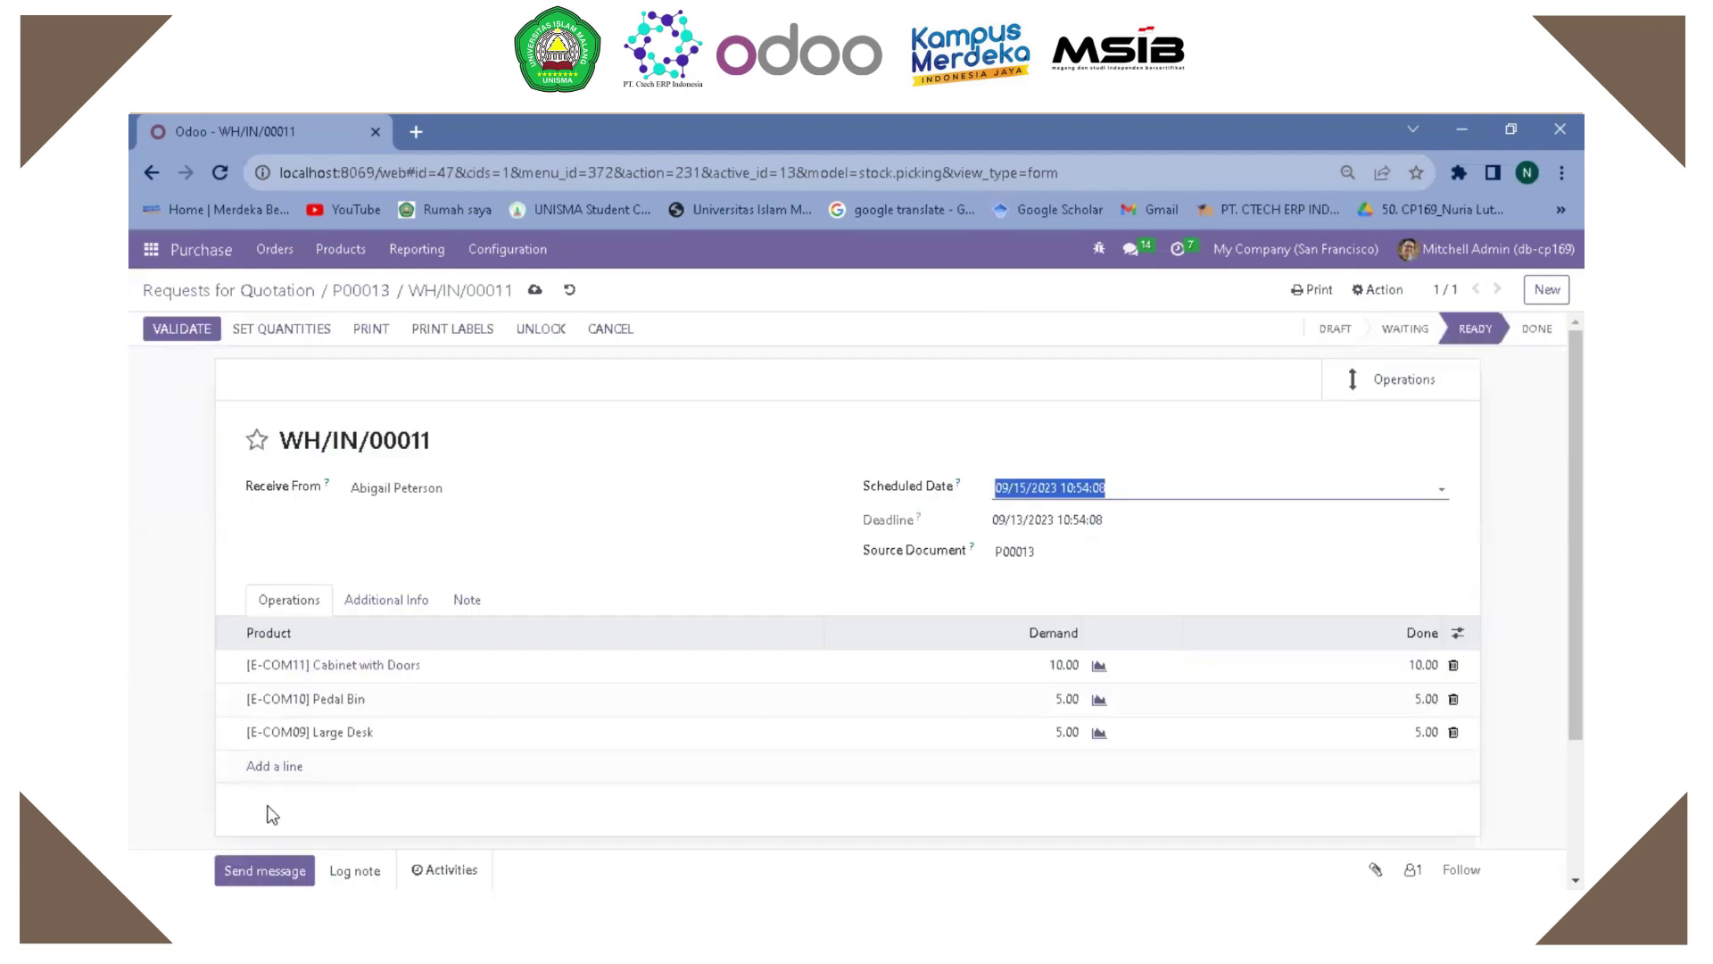
Step: Validate the receipt and unlock it
click(173, 331)
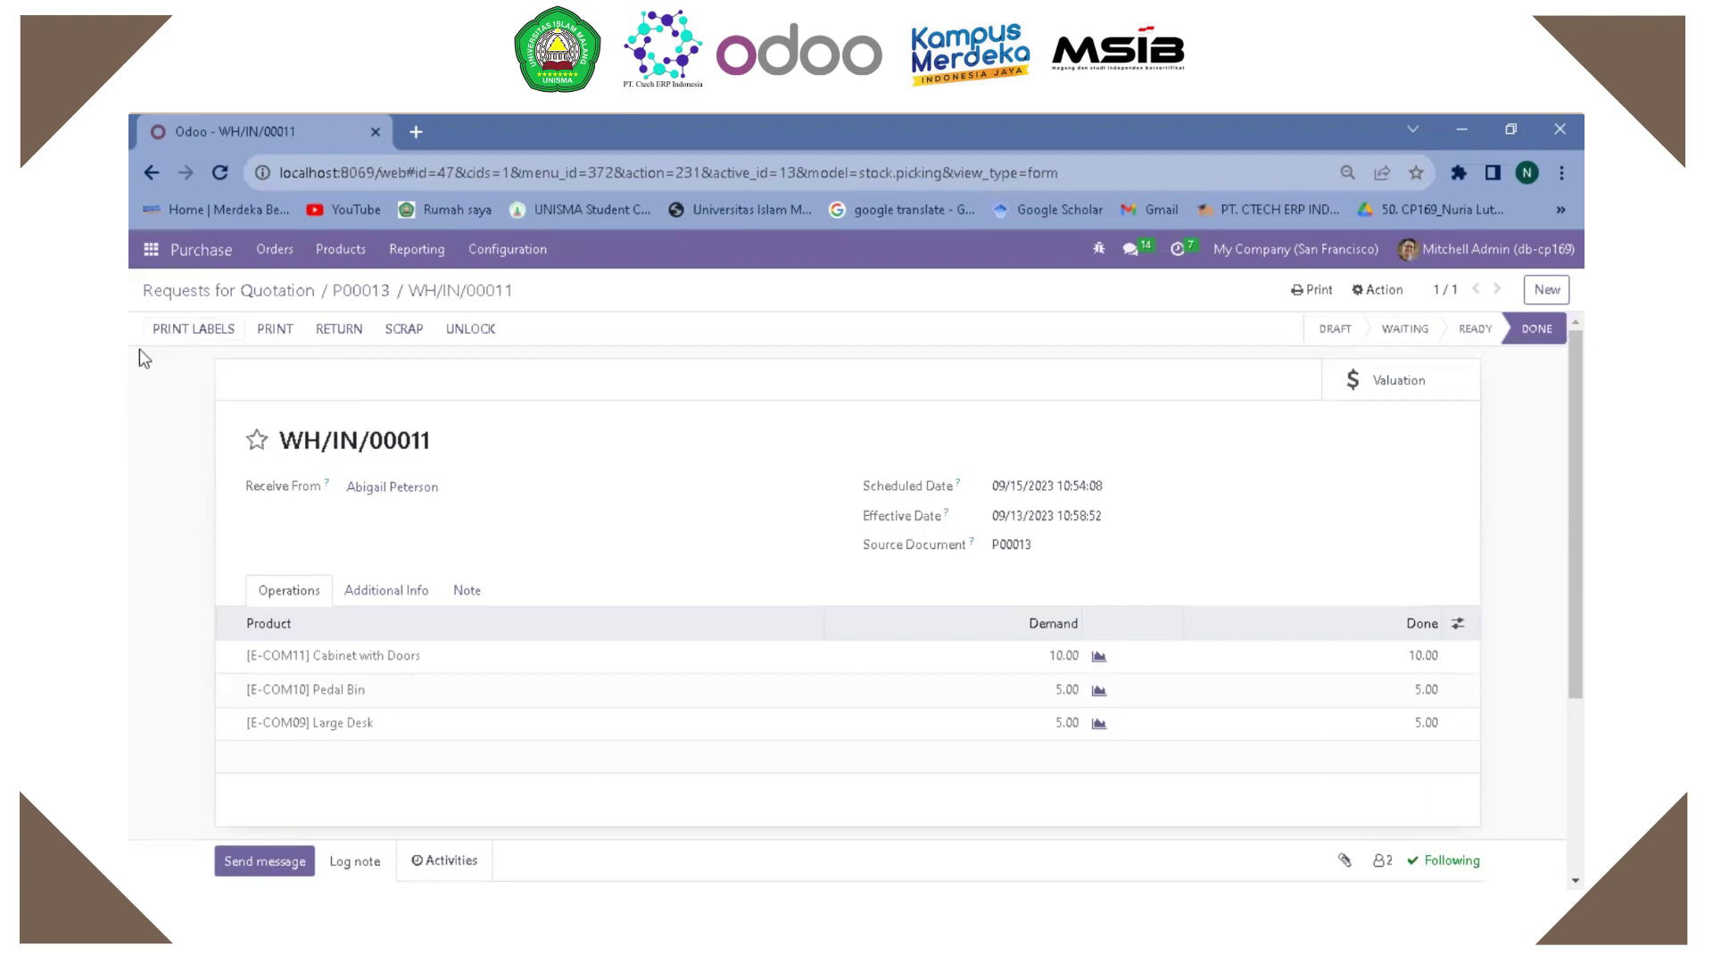
click(476, 336)
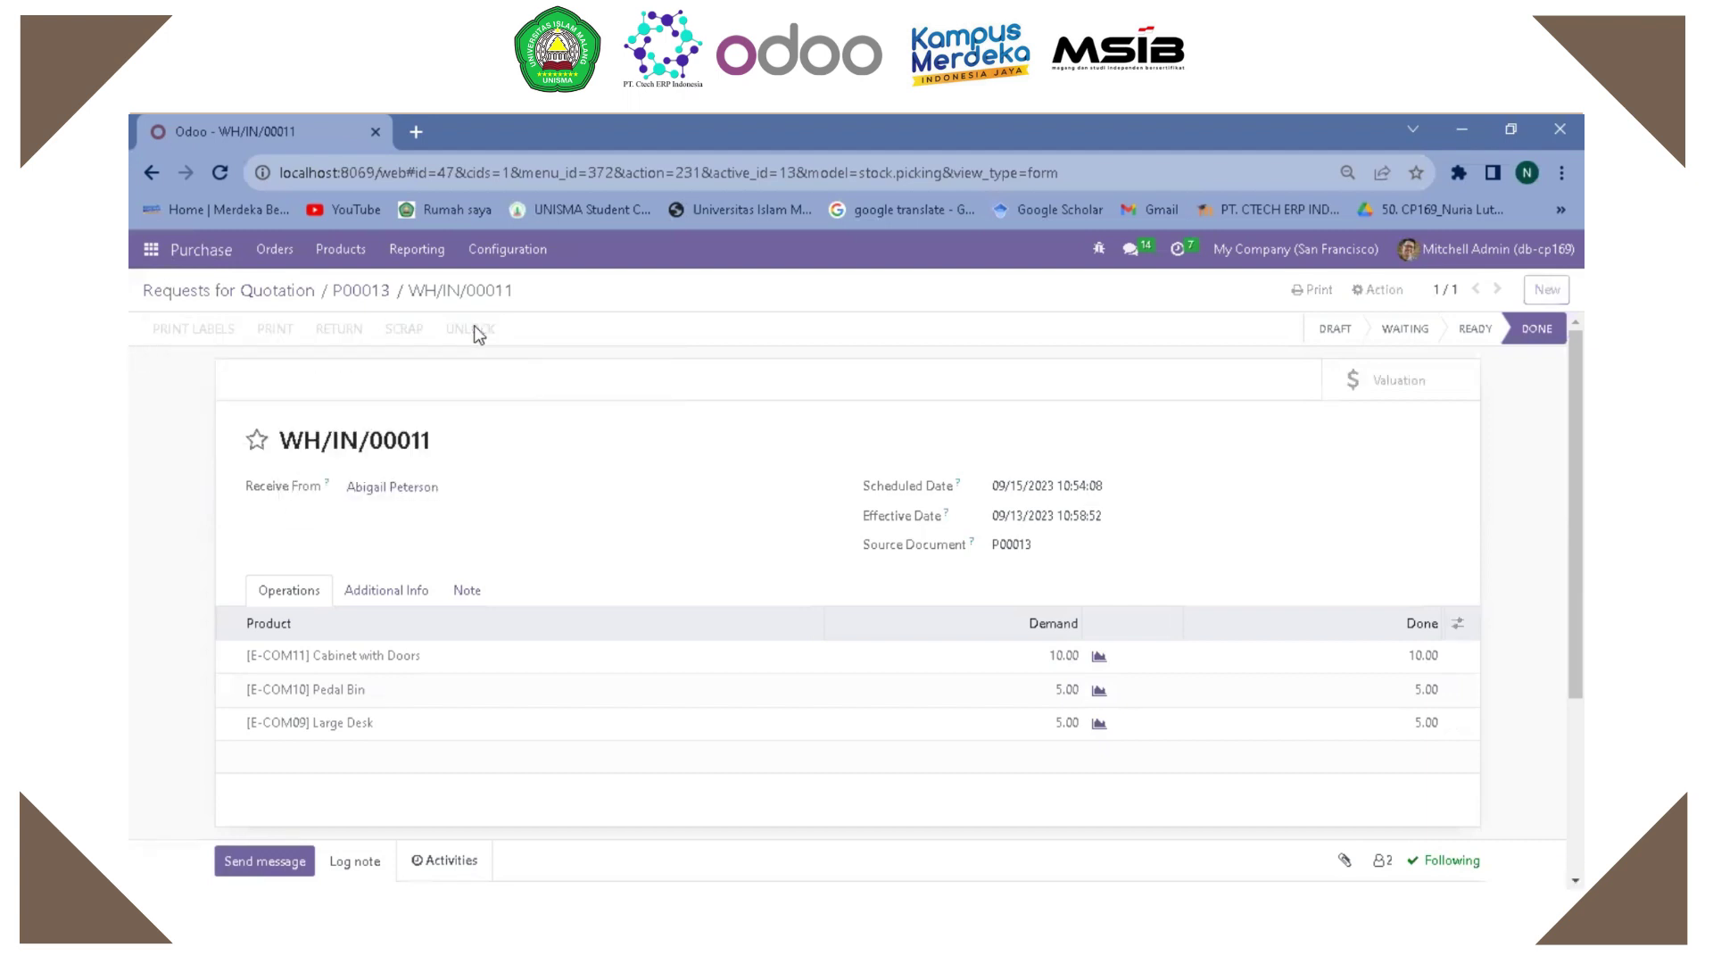
Step: Reopen the received purchase order from the list of requests for quotation and create its vendor bill
click(230, 251)
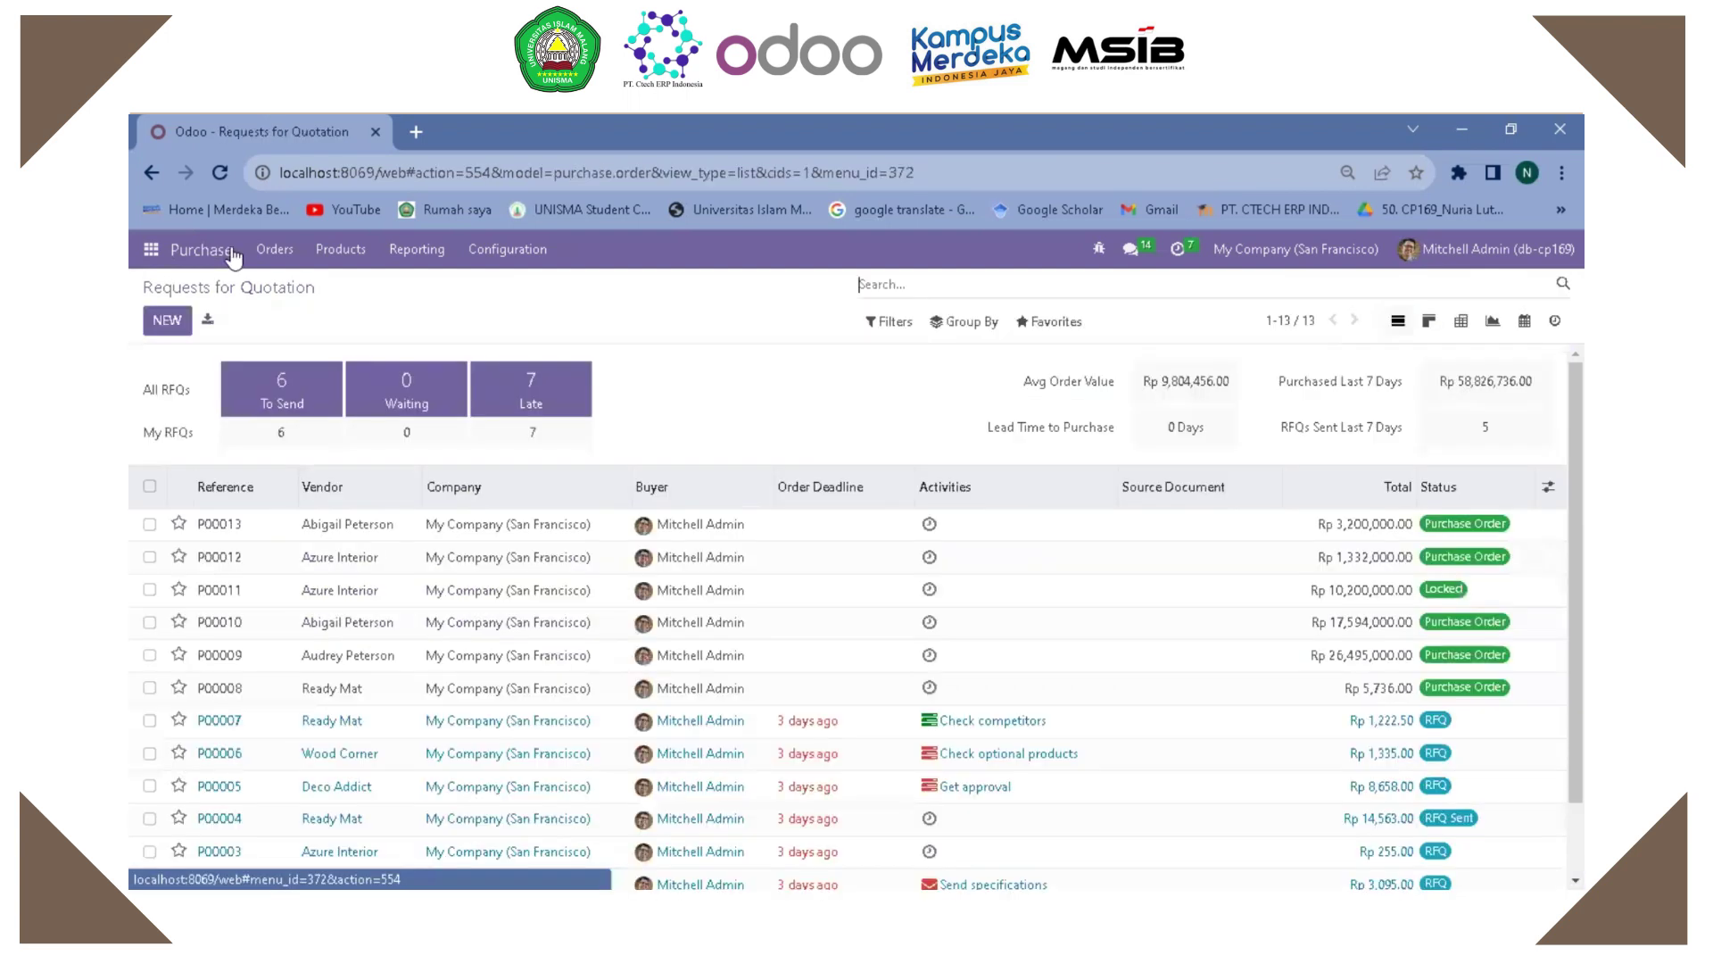
click(530, 526)
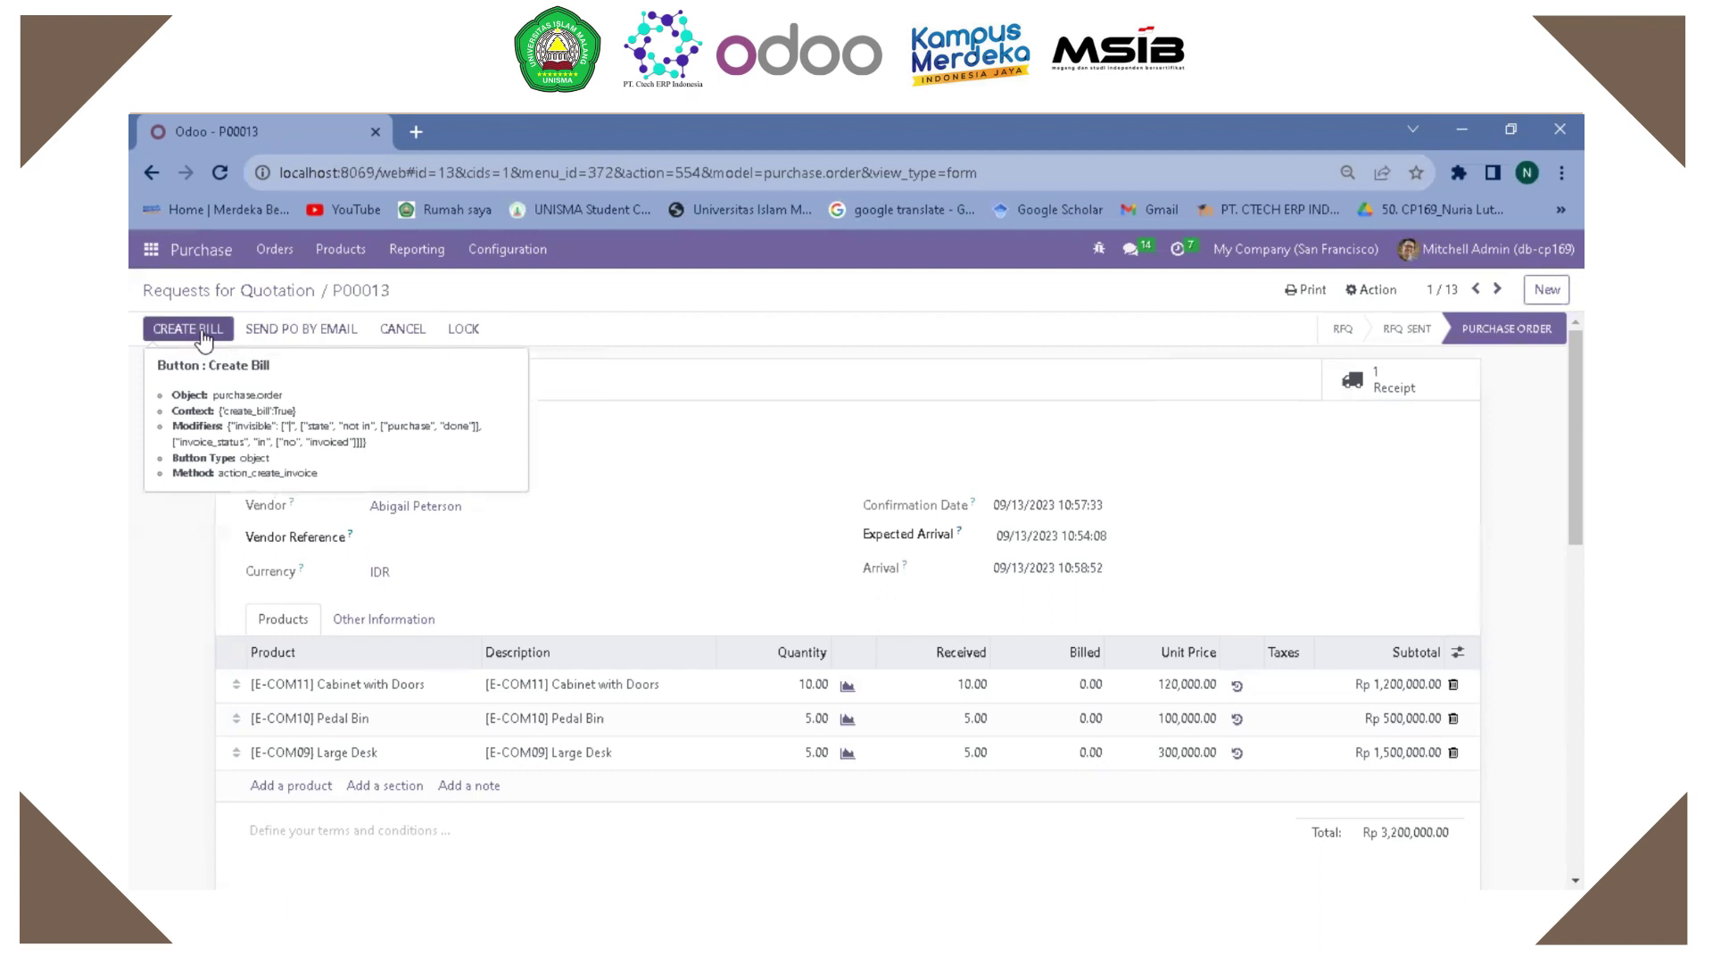
click(204, 335)
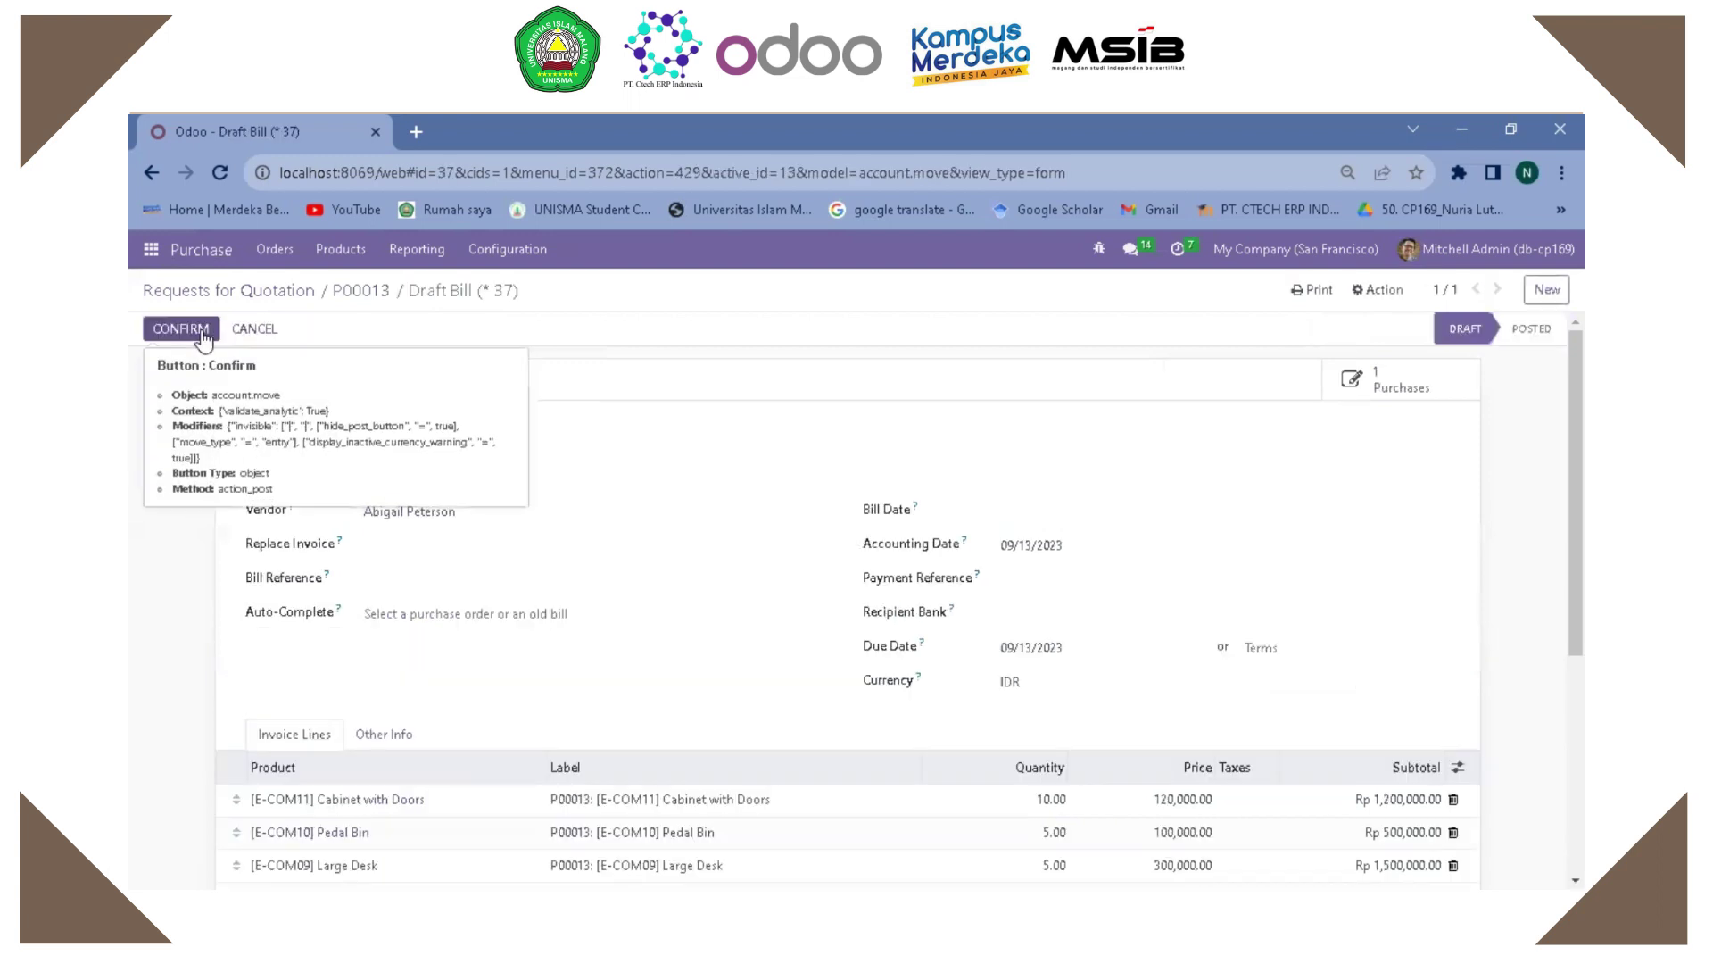
Step: Set the draft vendor bill's bill date to 09/13/2023
click(1046, 522)
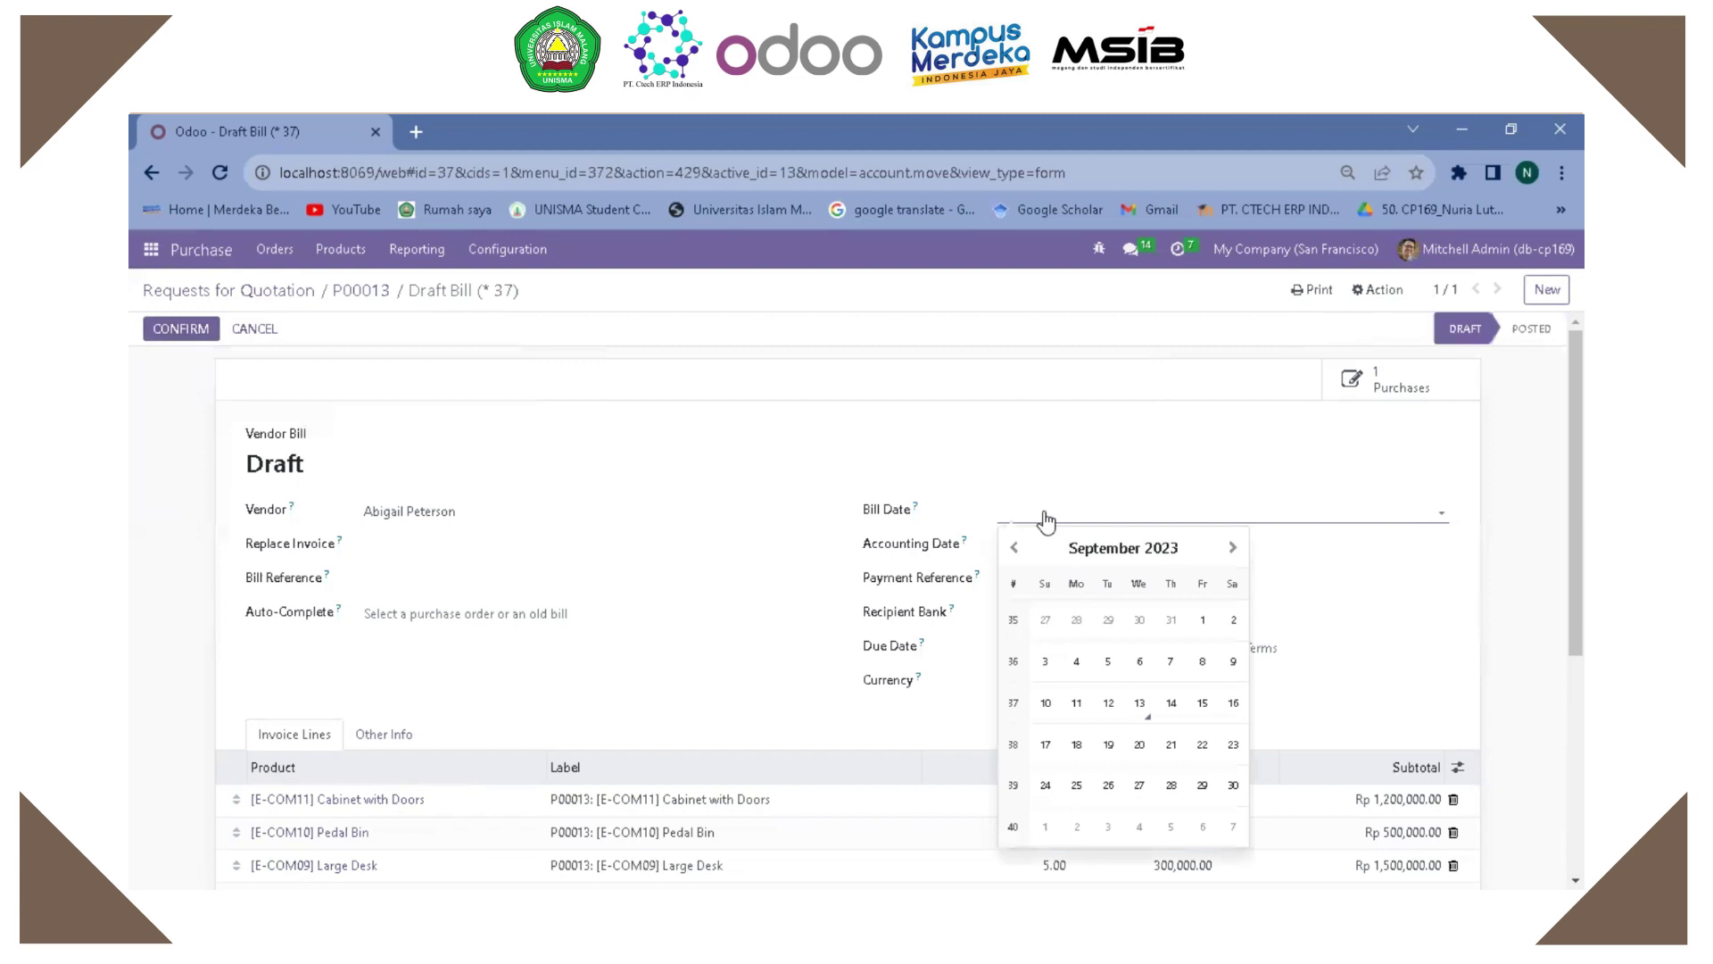
click(1203, 704)
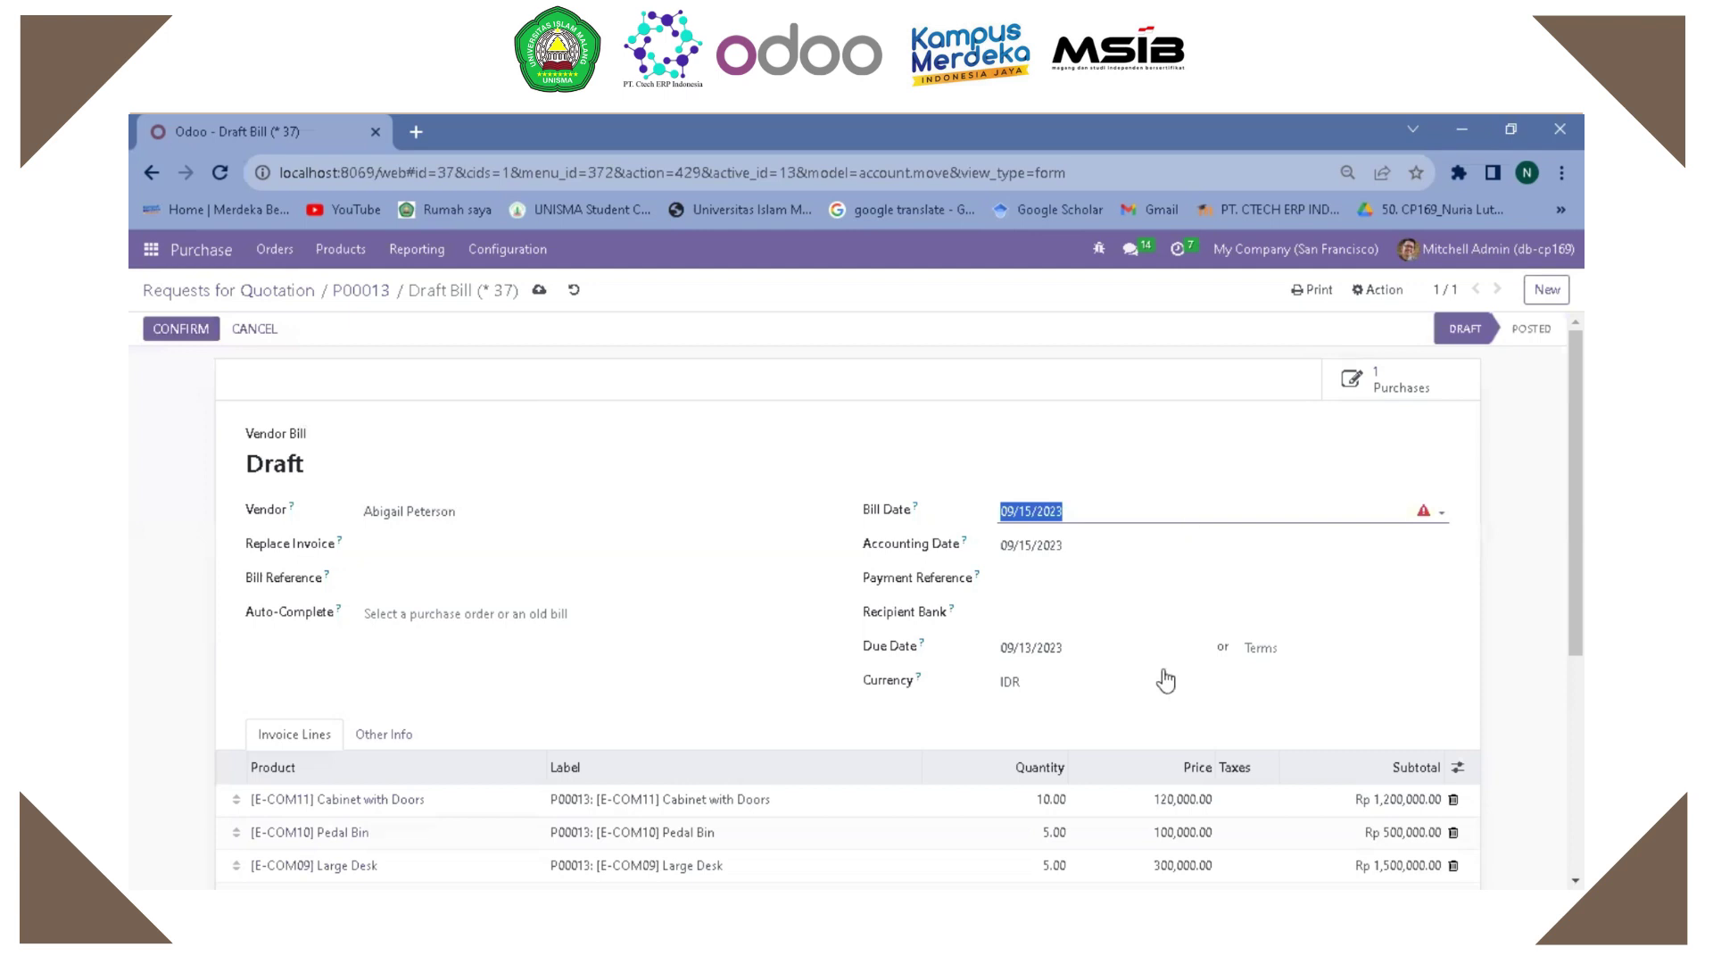
click(1141, 705)
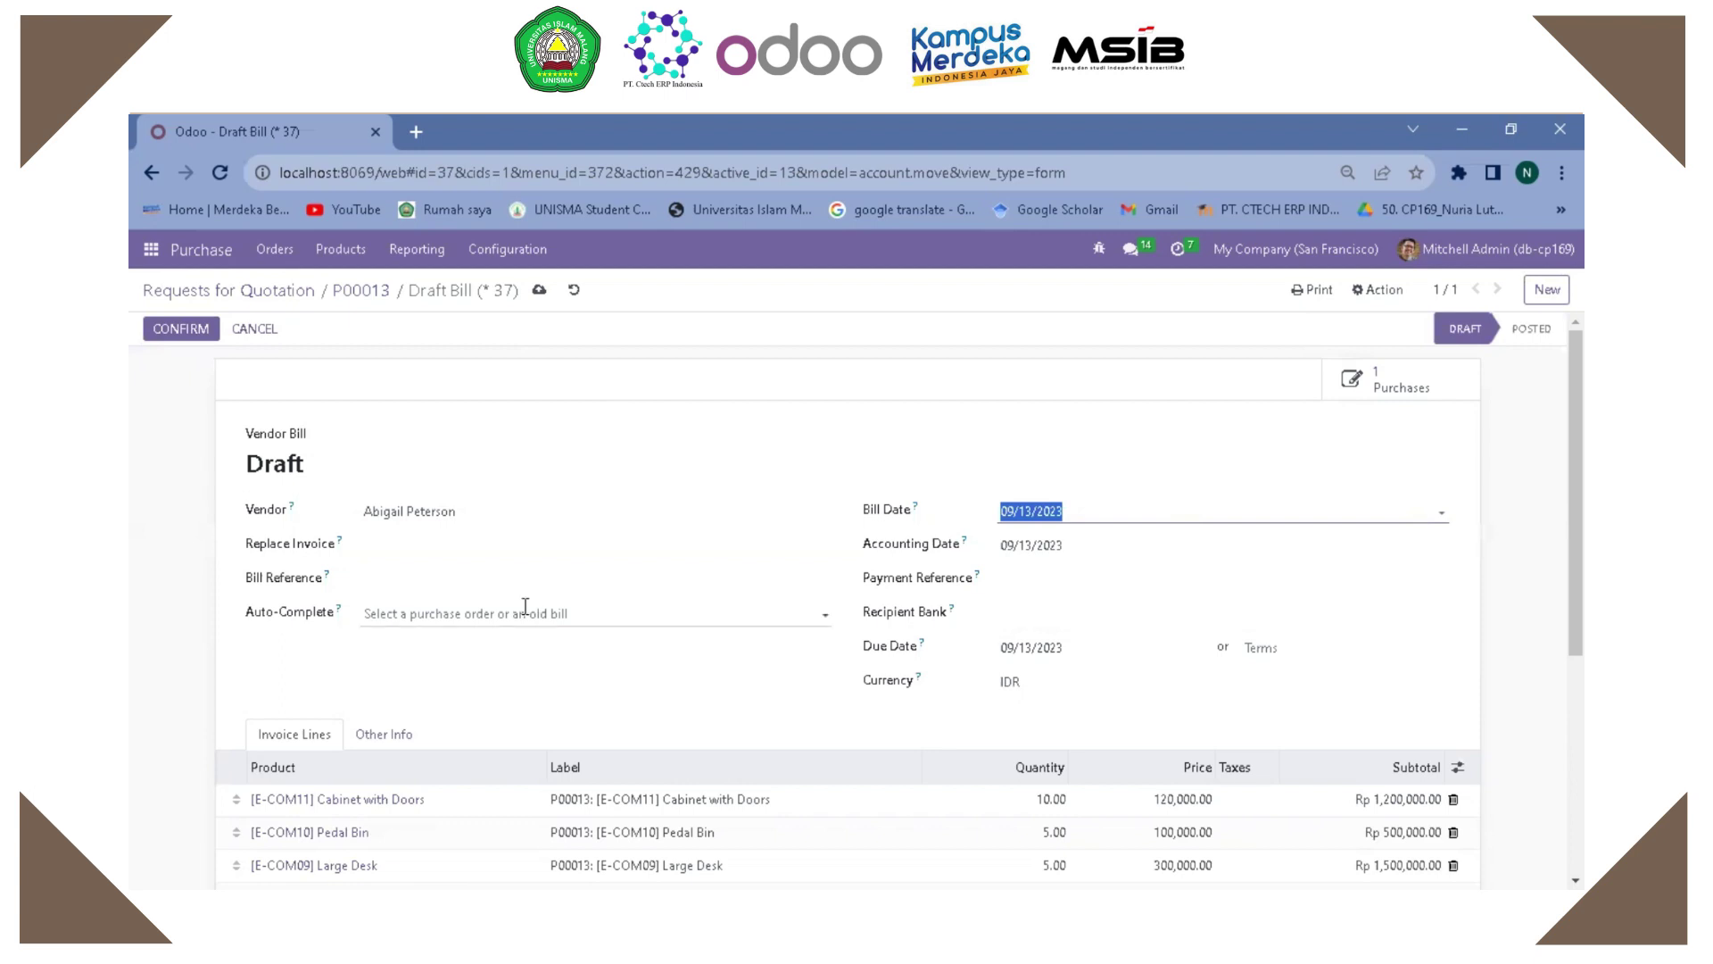
Step: Confirm the vendor bill and register its full payment of Rp 3,200,000.00 through the Bank journal with the Manual method
click(181, 330)
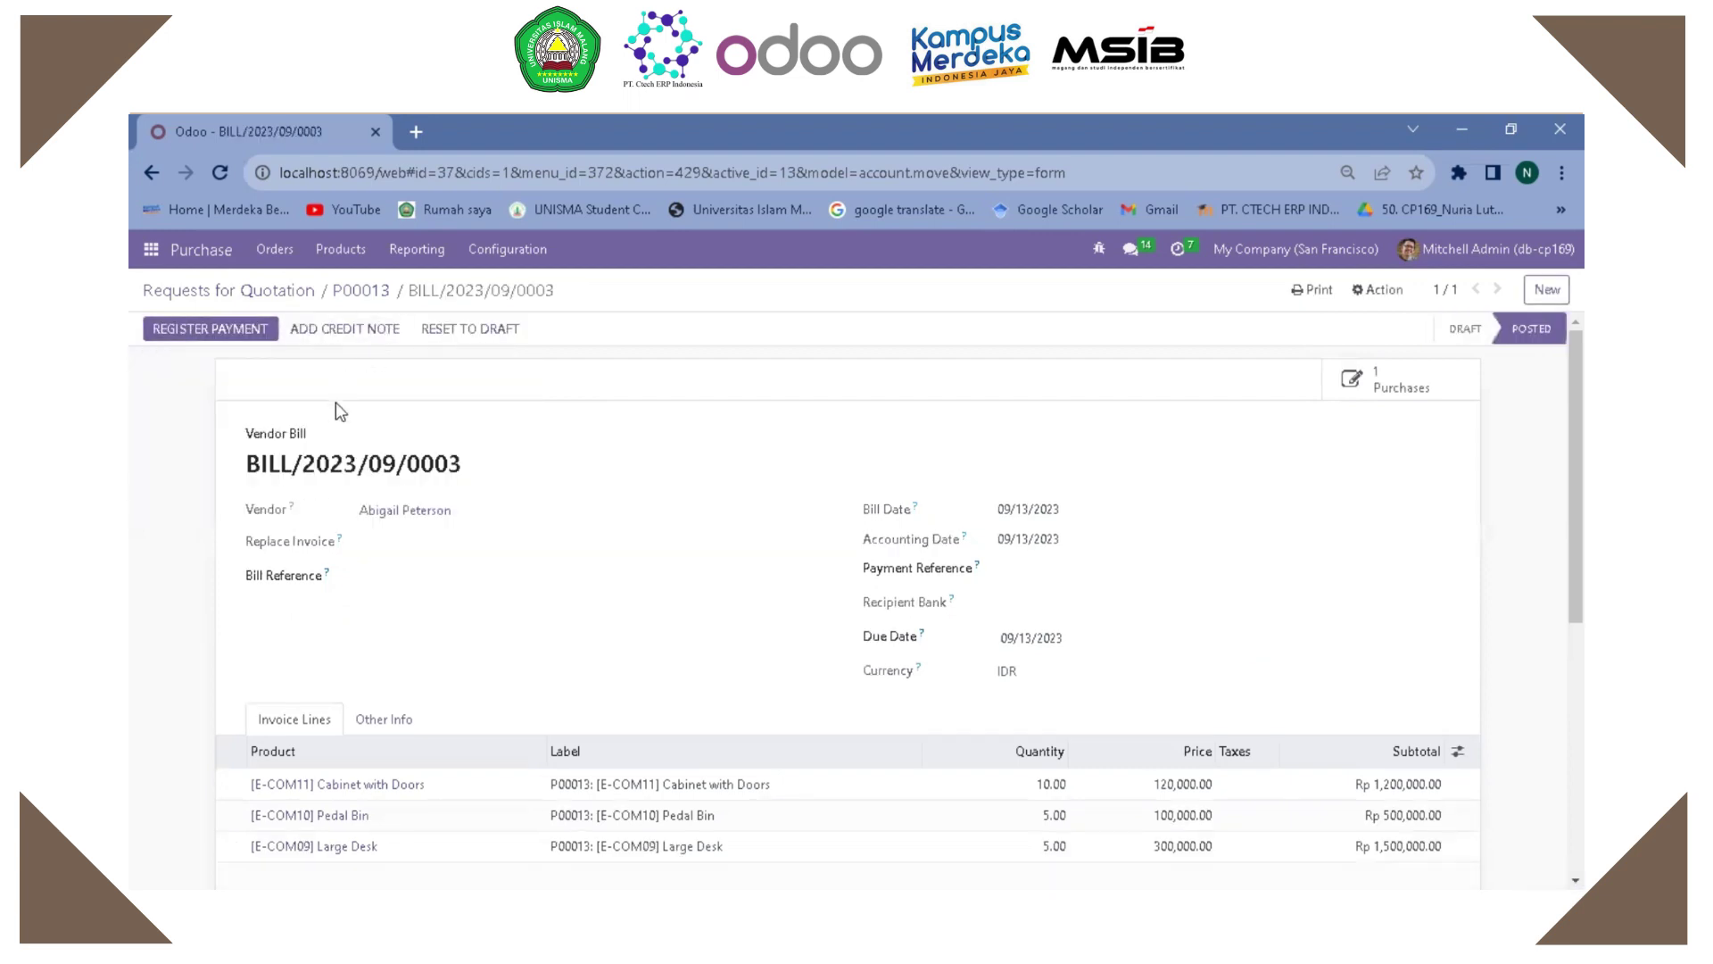
click(257, 333)
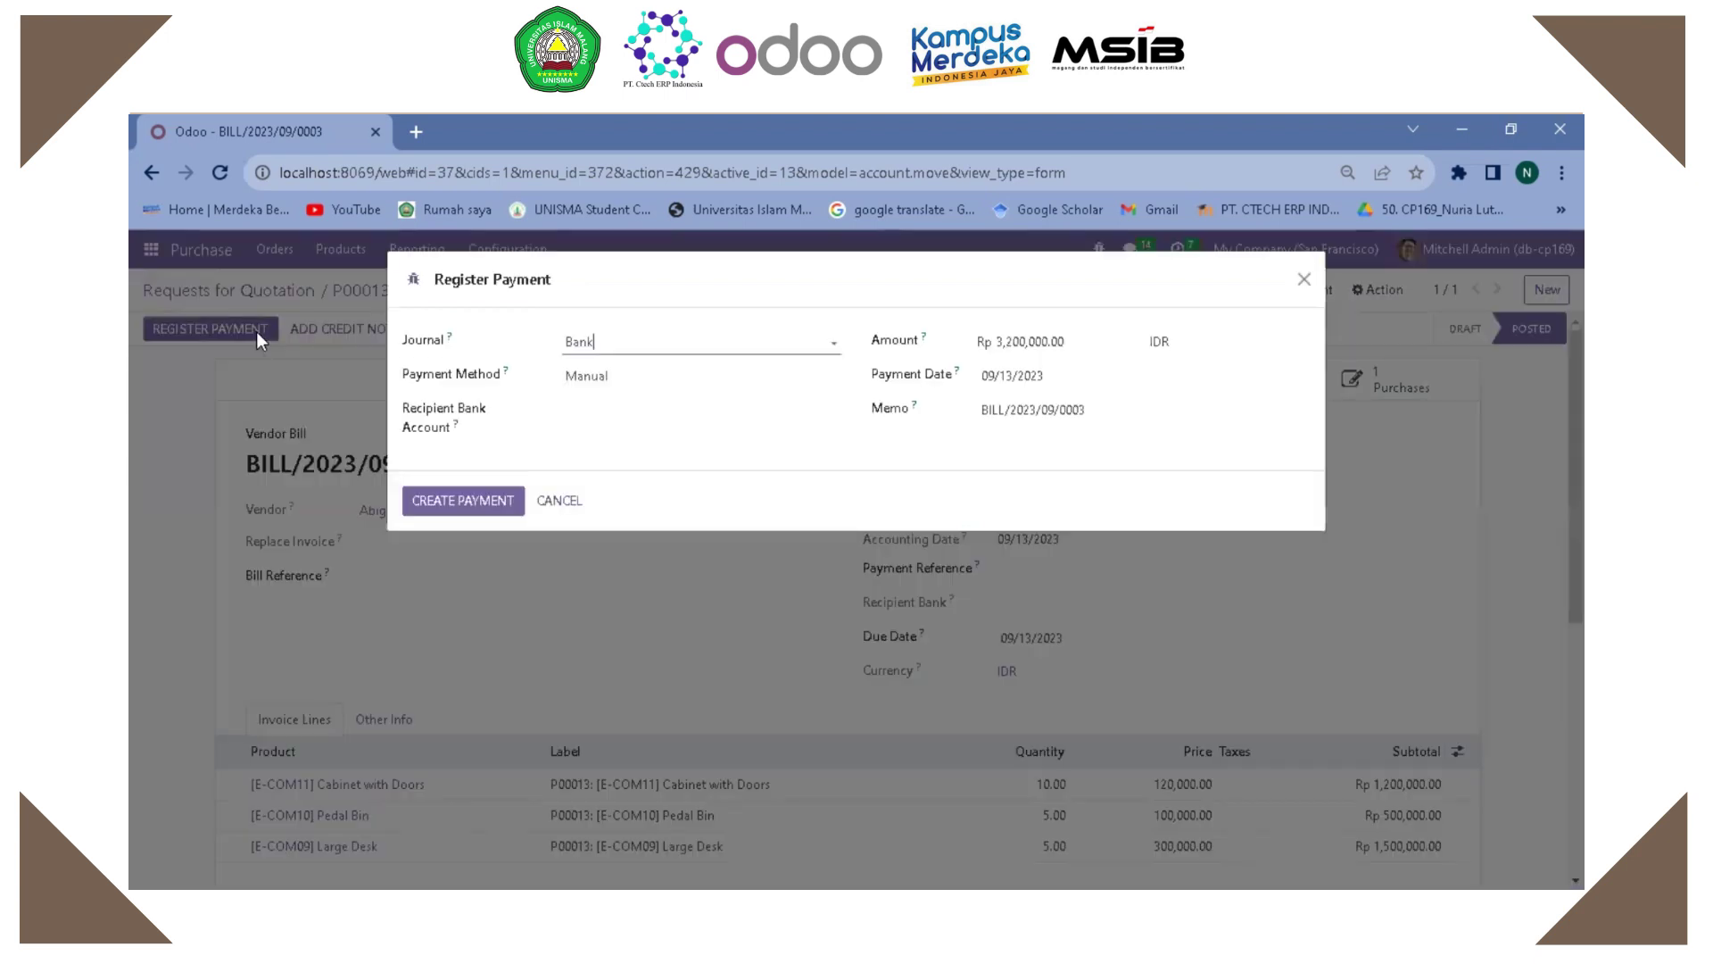
click(485, 500)
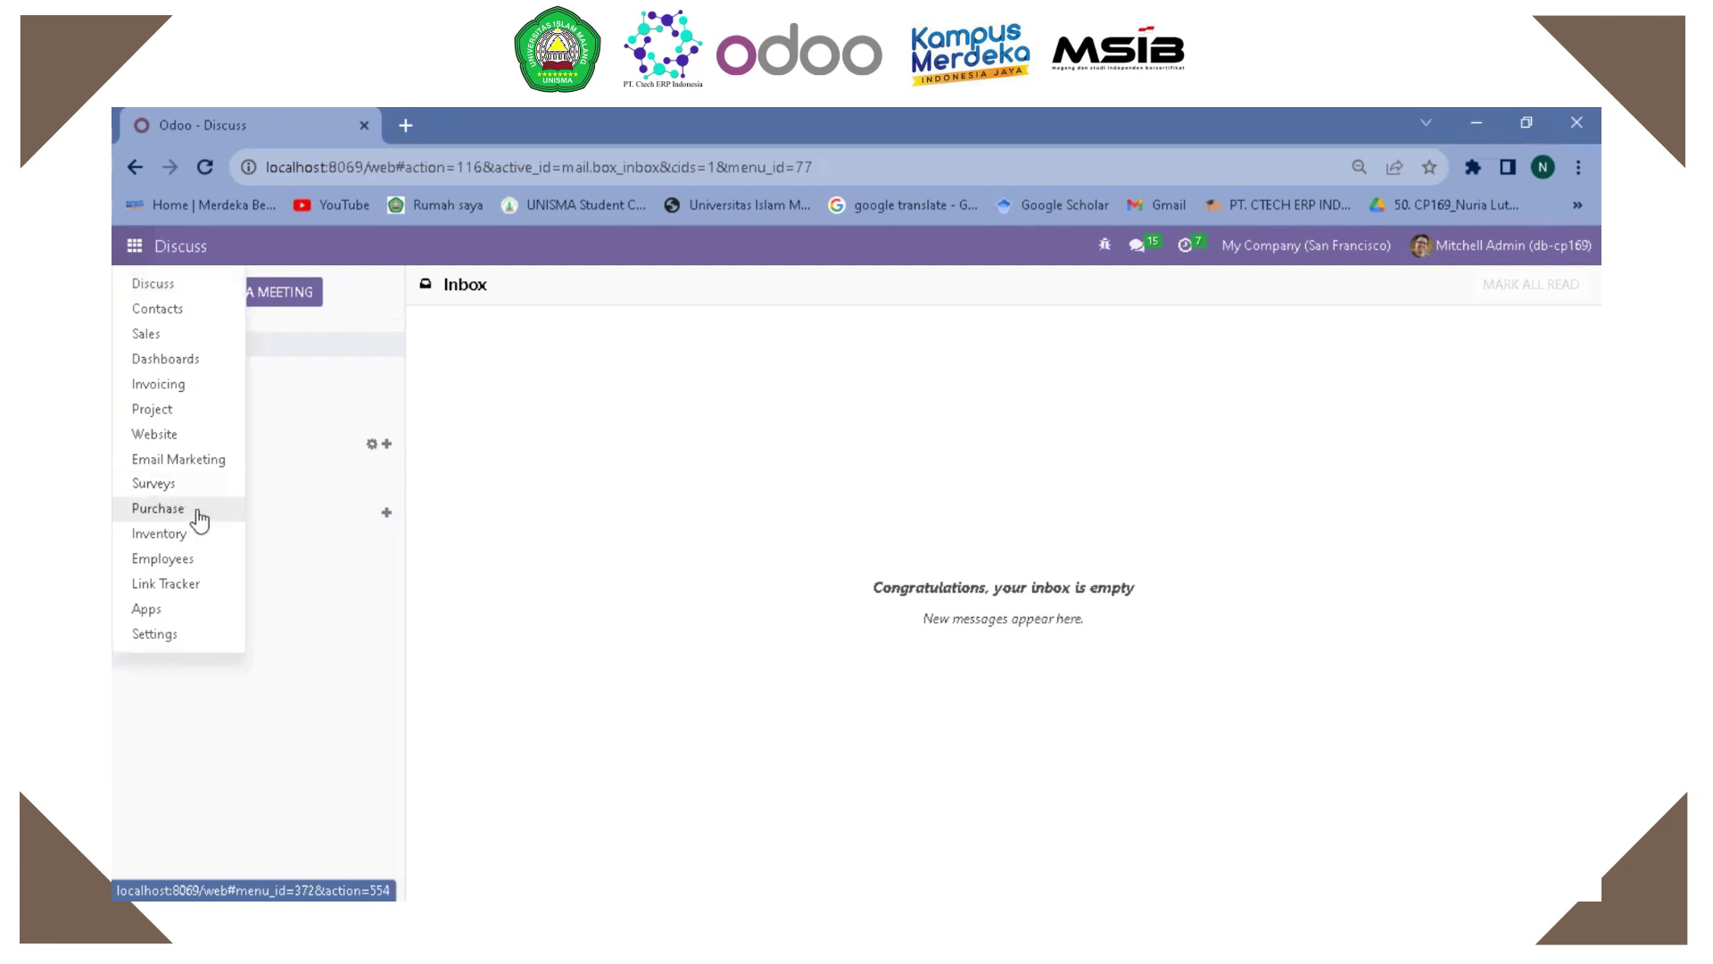
Step: Go to the Purchase product categories and start a new category named "bed cover"
click(159, 508)
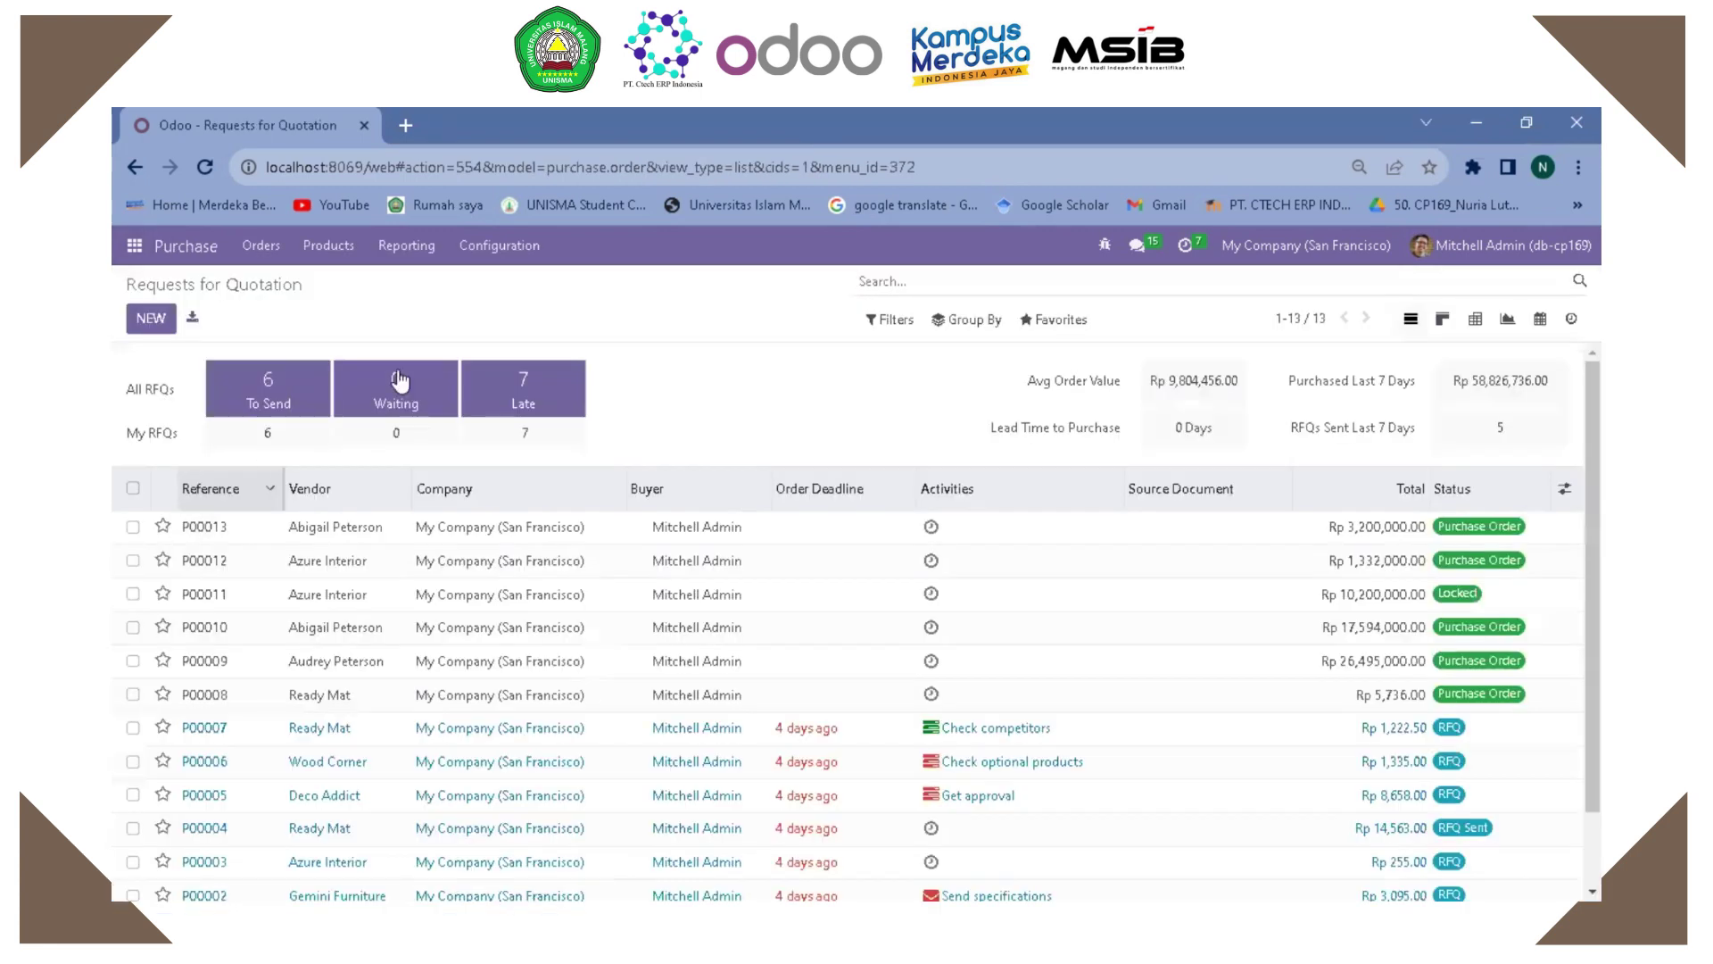
click(526, 254)
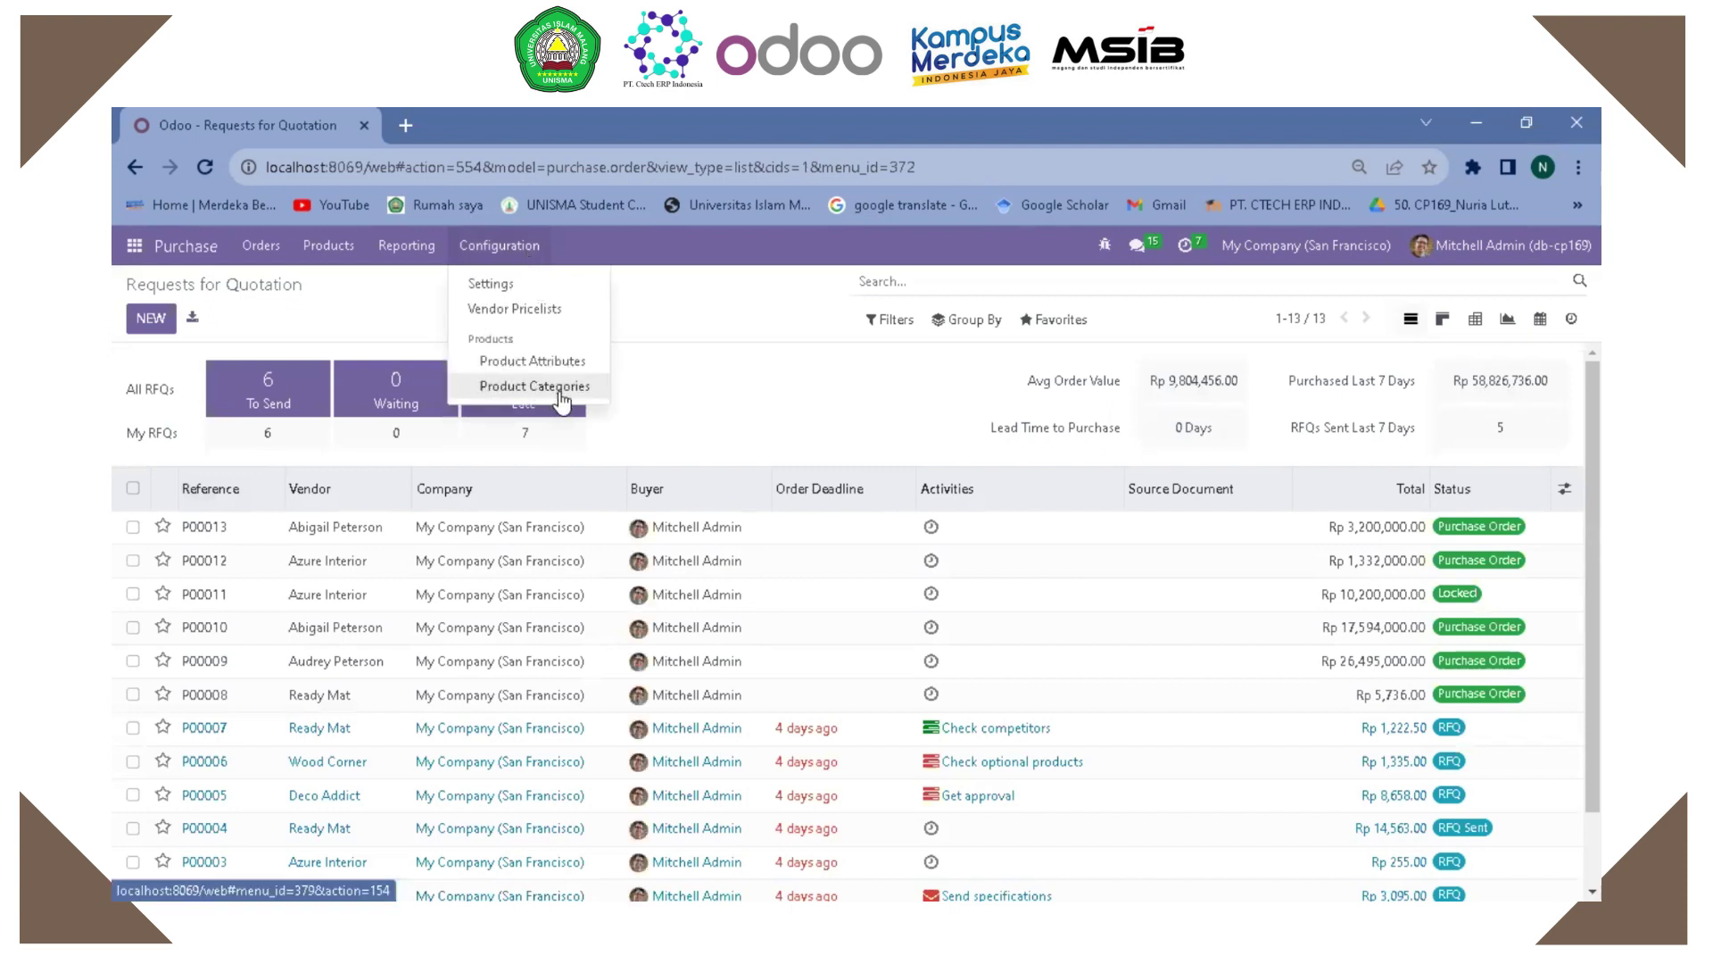
click(465, 386)
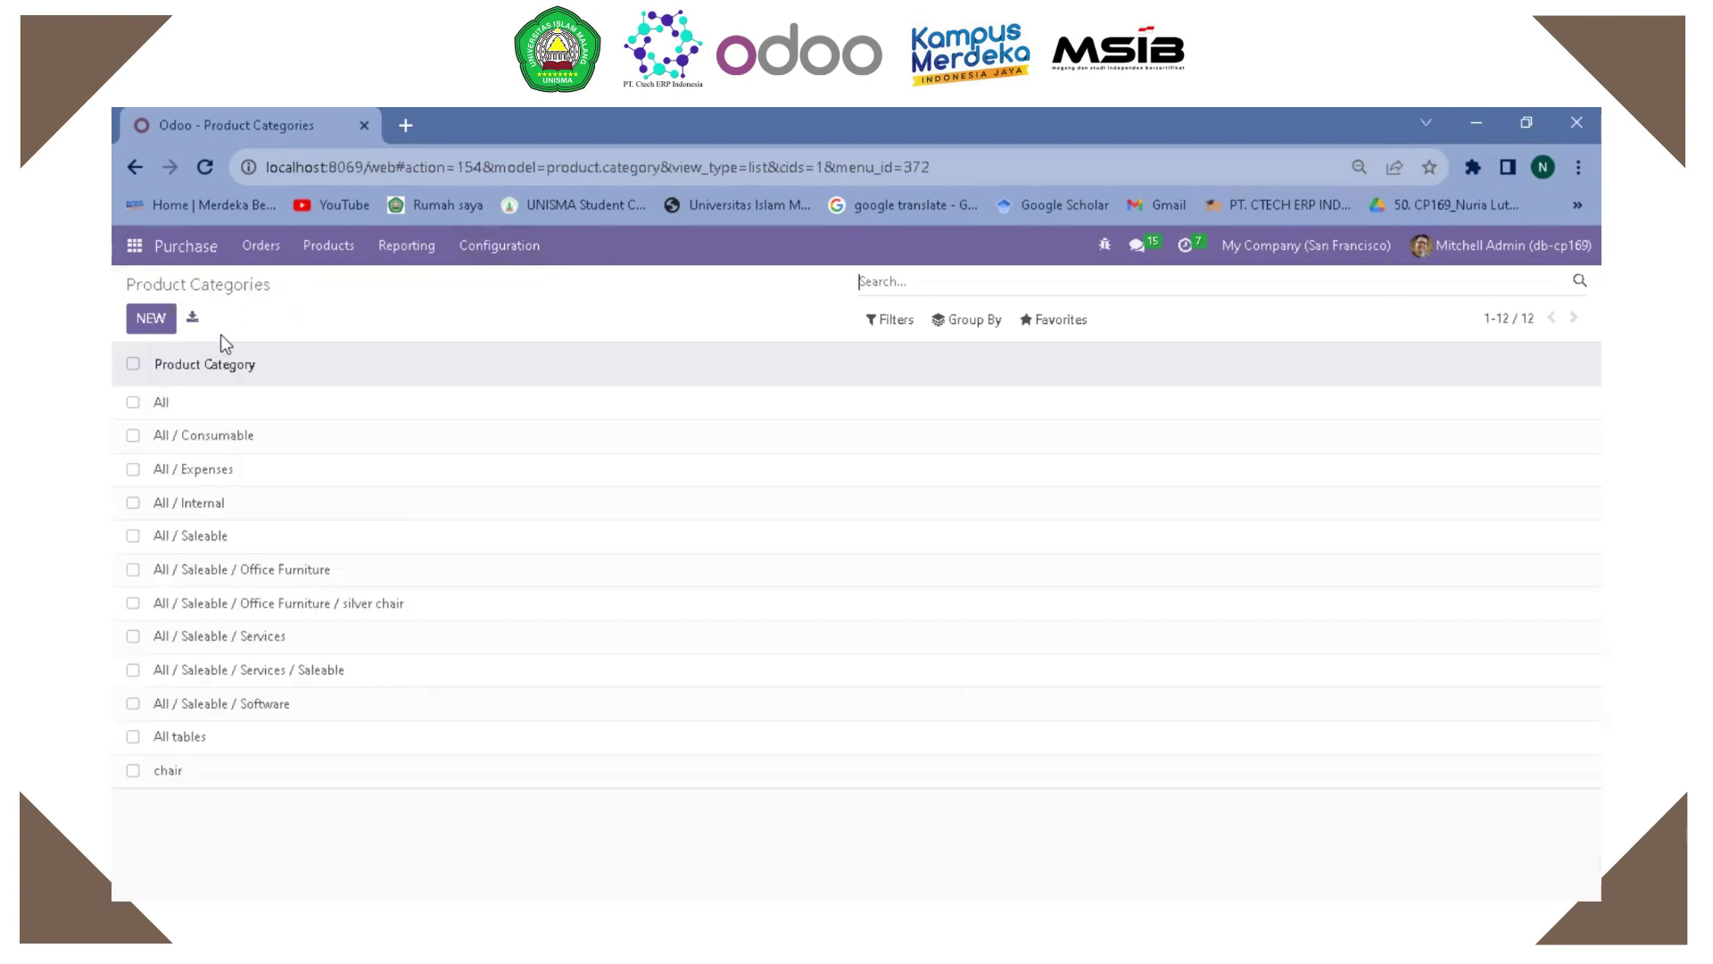
click(153, 329)
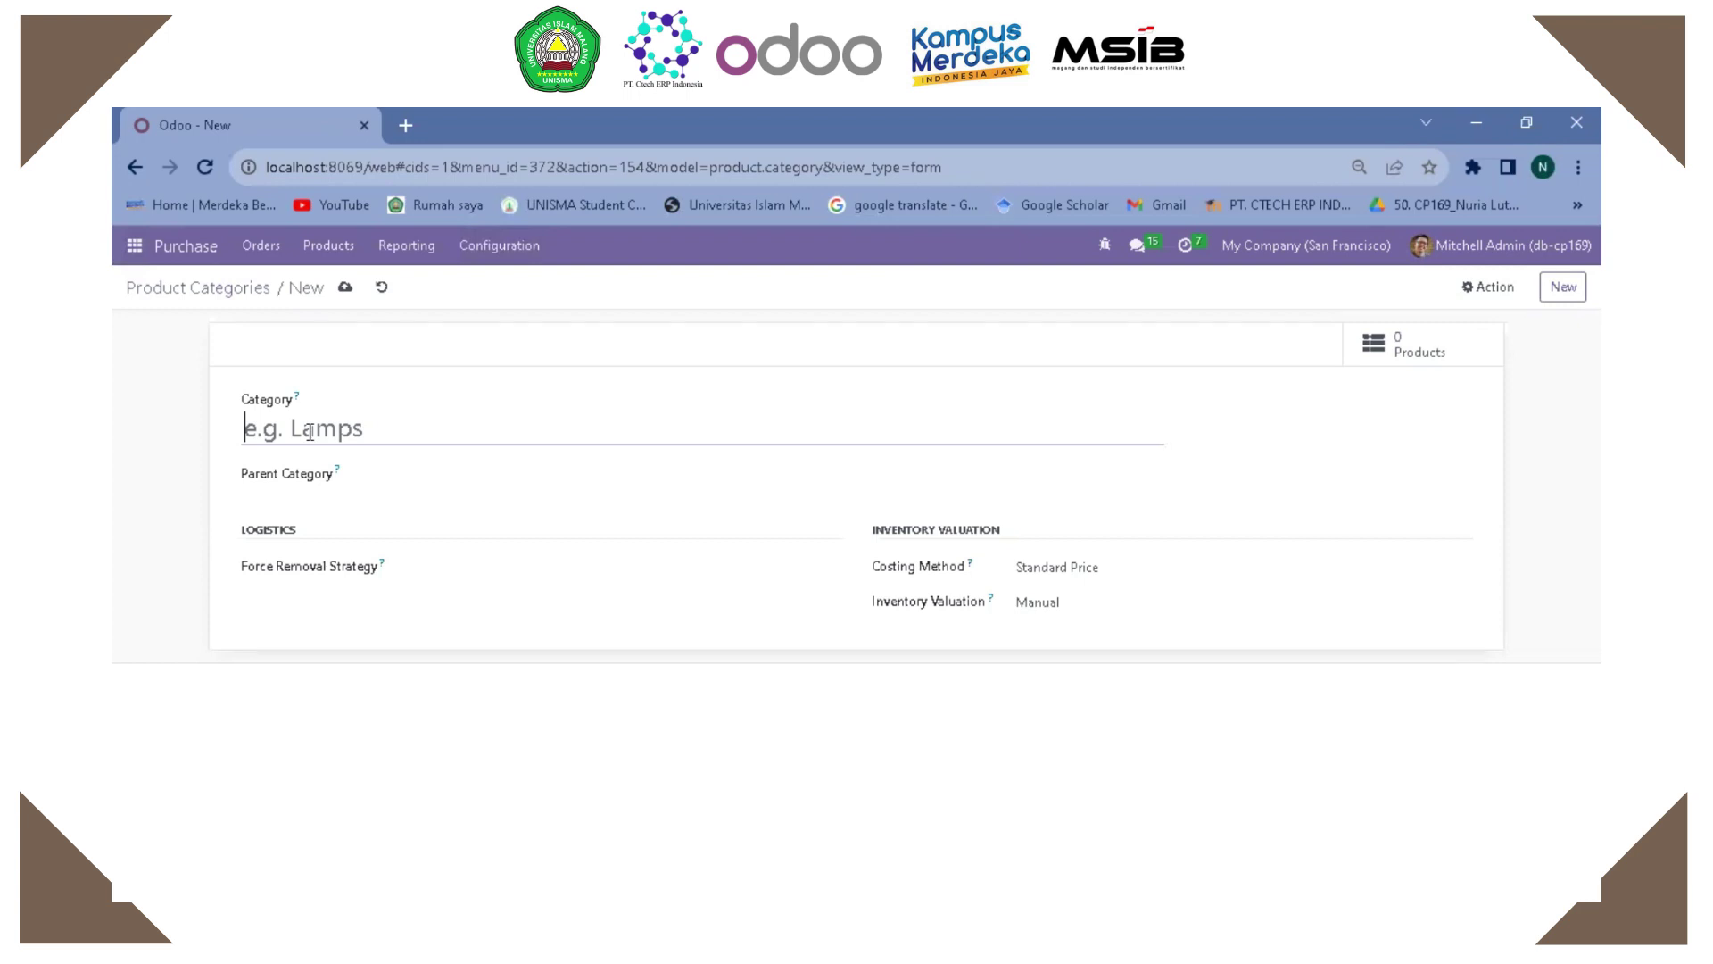
text(bed cpv)
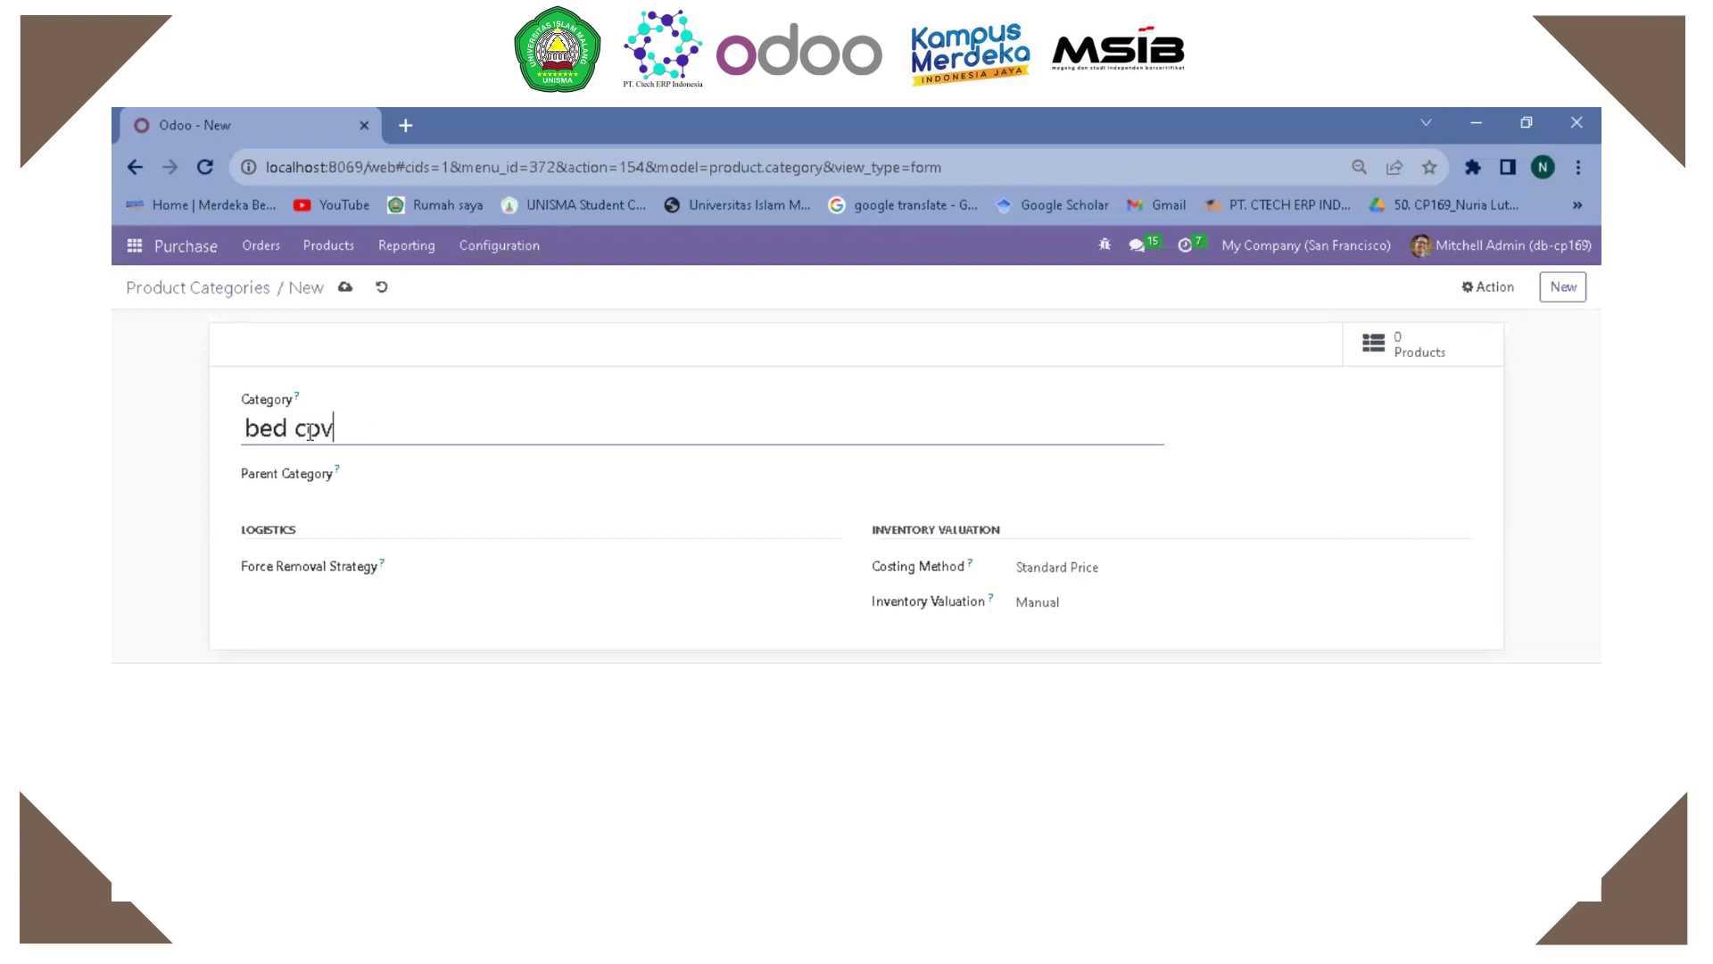
key(BackSpace)
key(BackSpace)
text(over)
Step: Set the parent category of the bed cover category to All
click(322, 474)
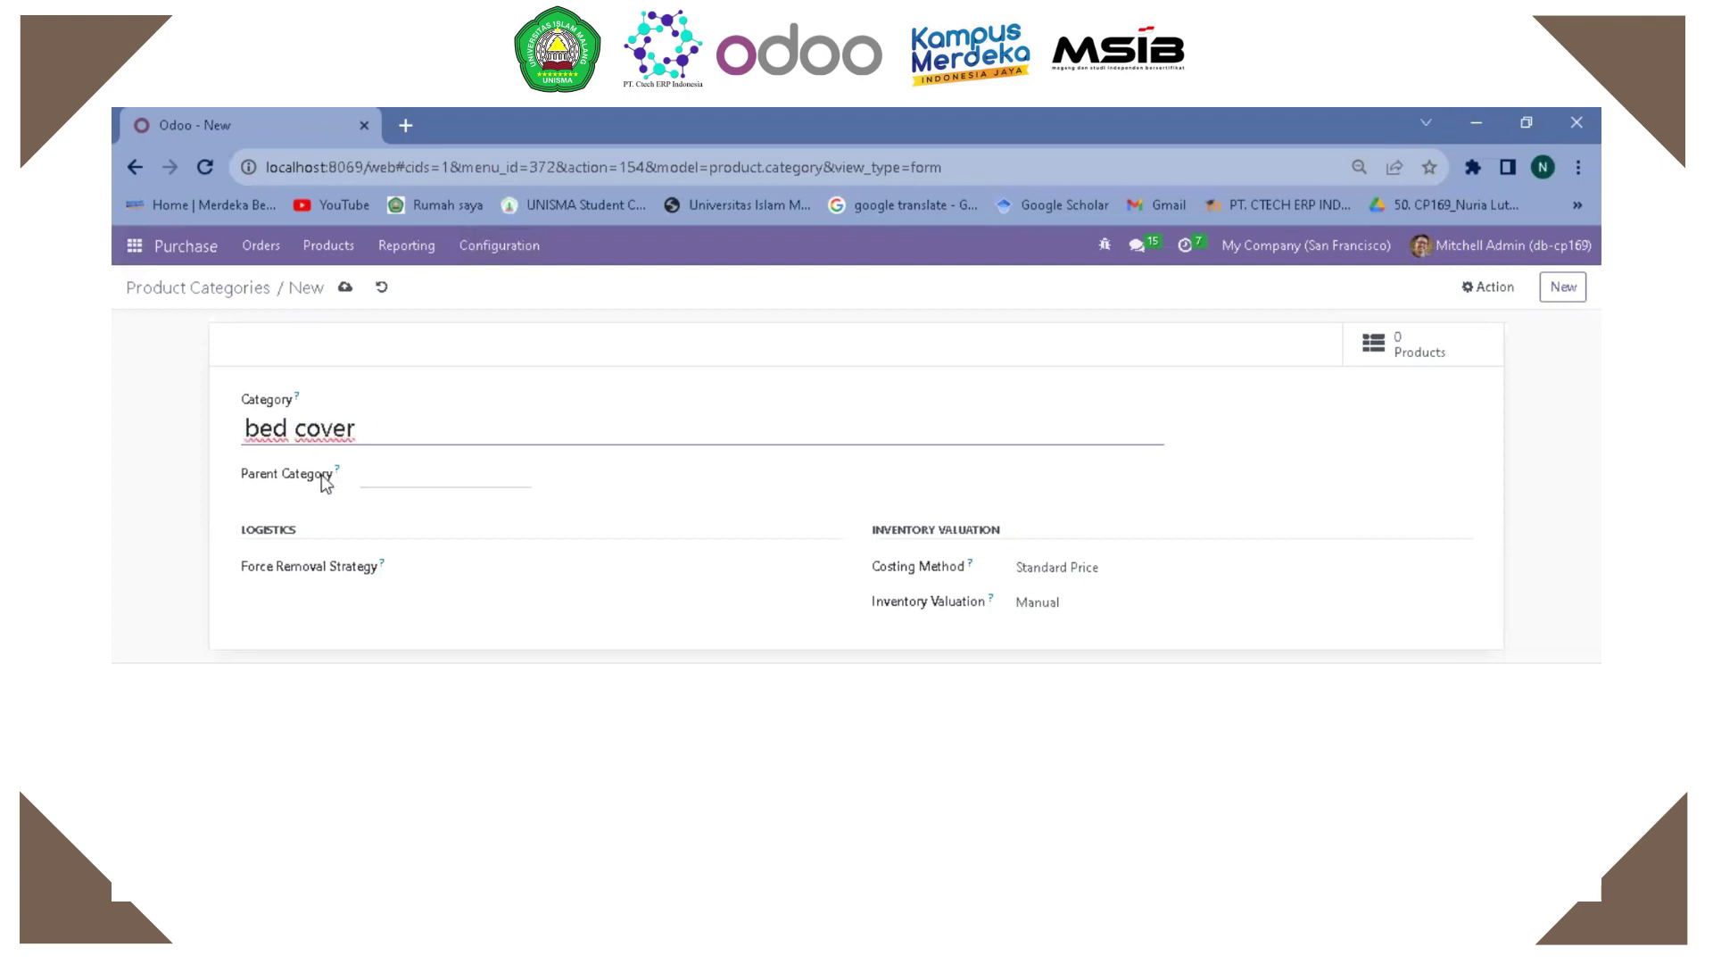
click(397, 475)
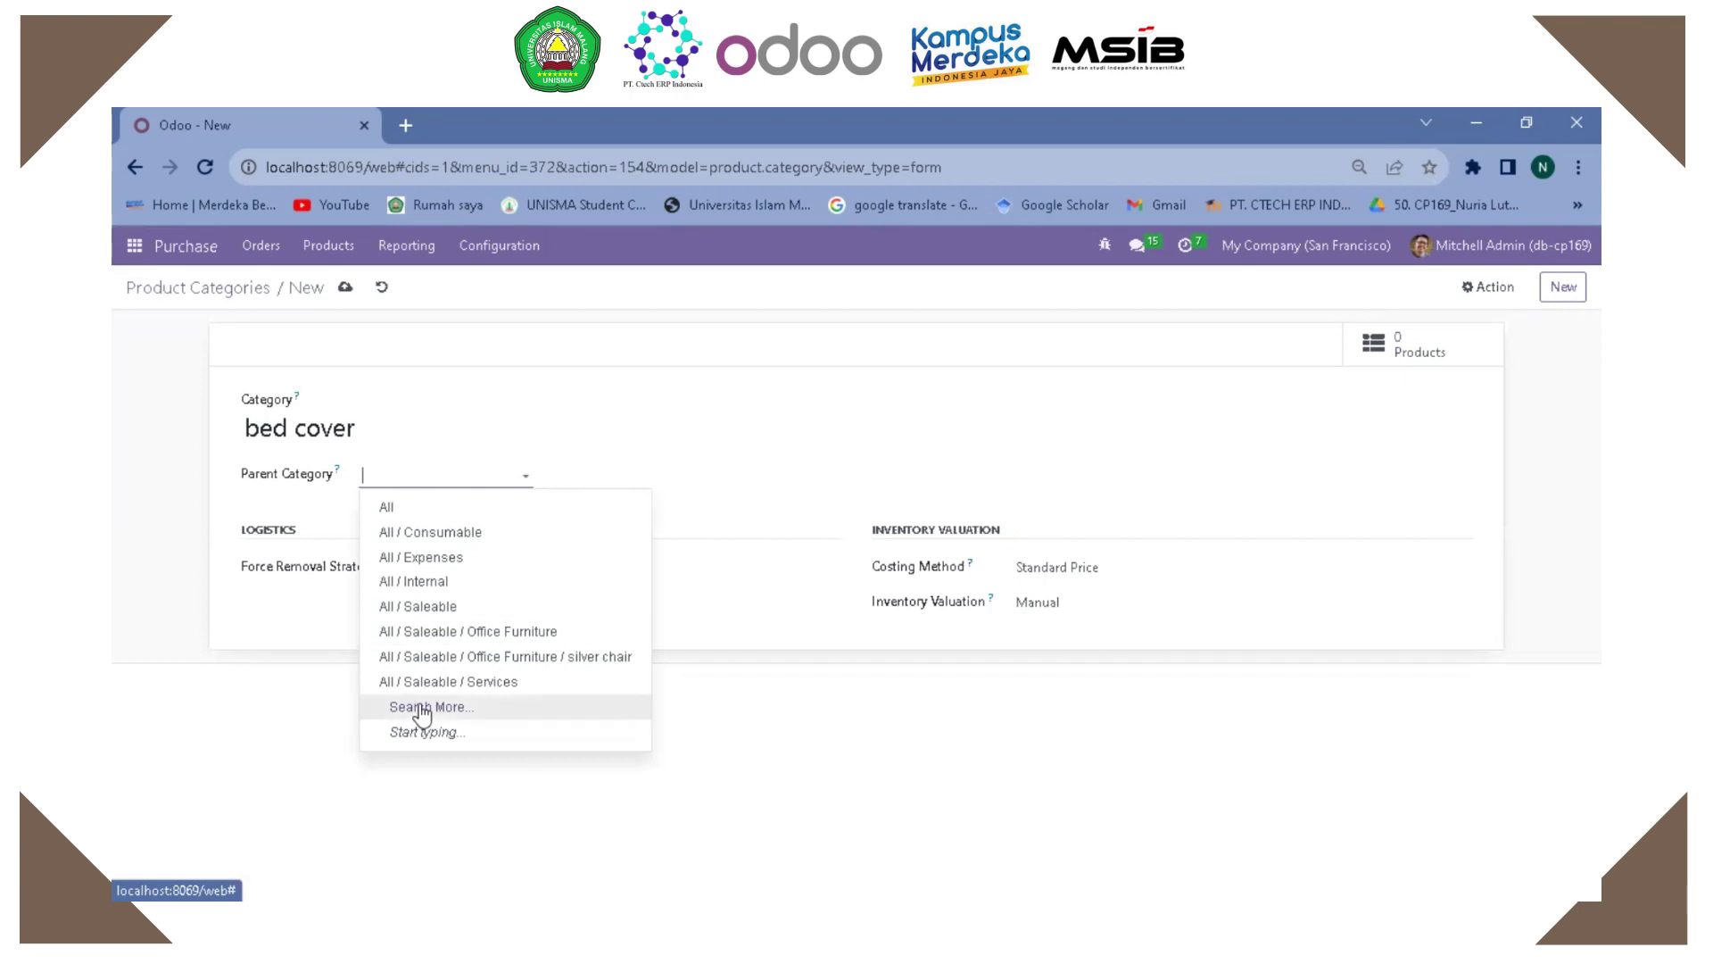
click(475, 709)
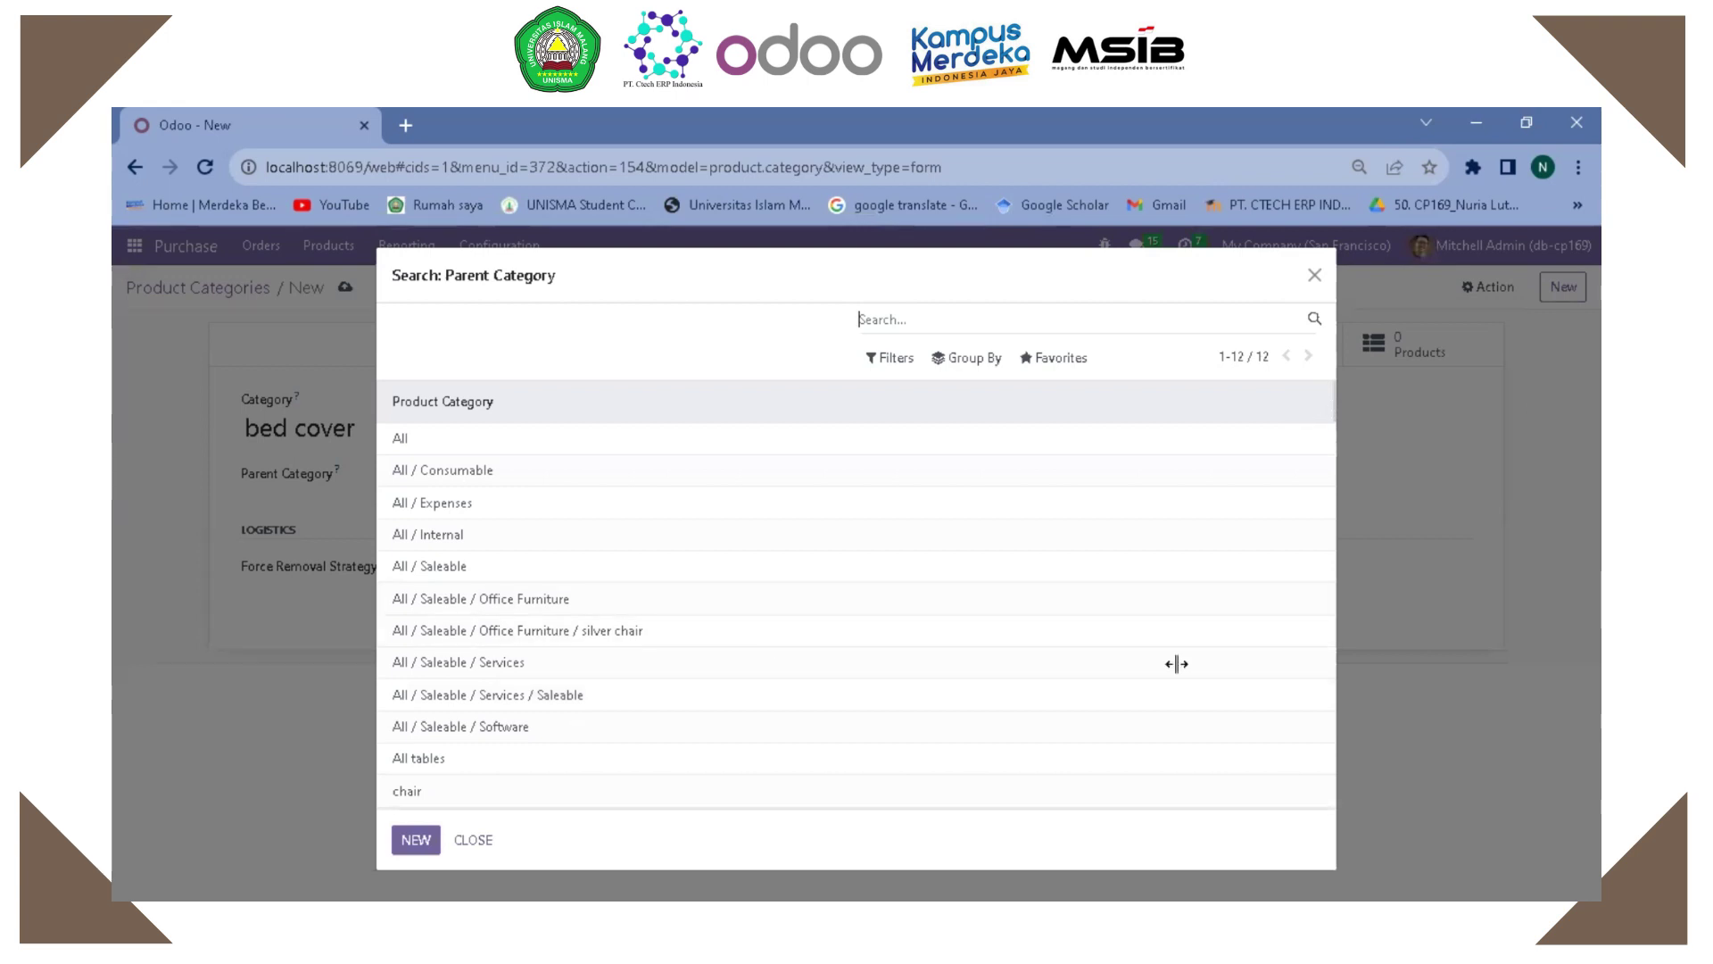
click(507, 445)
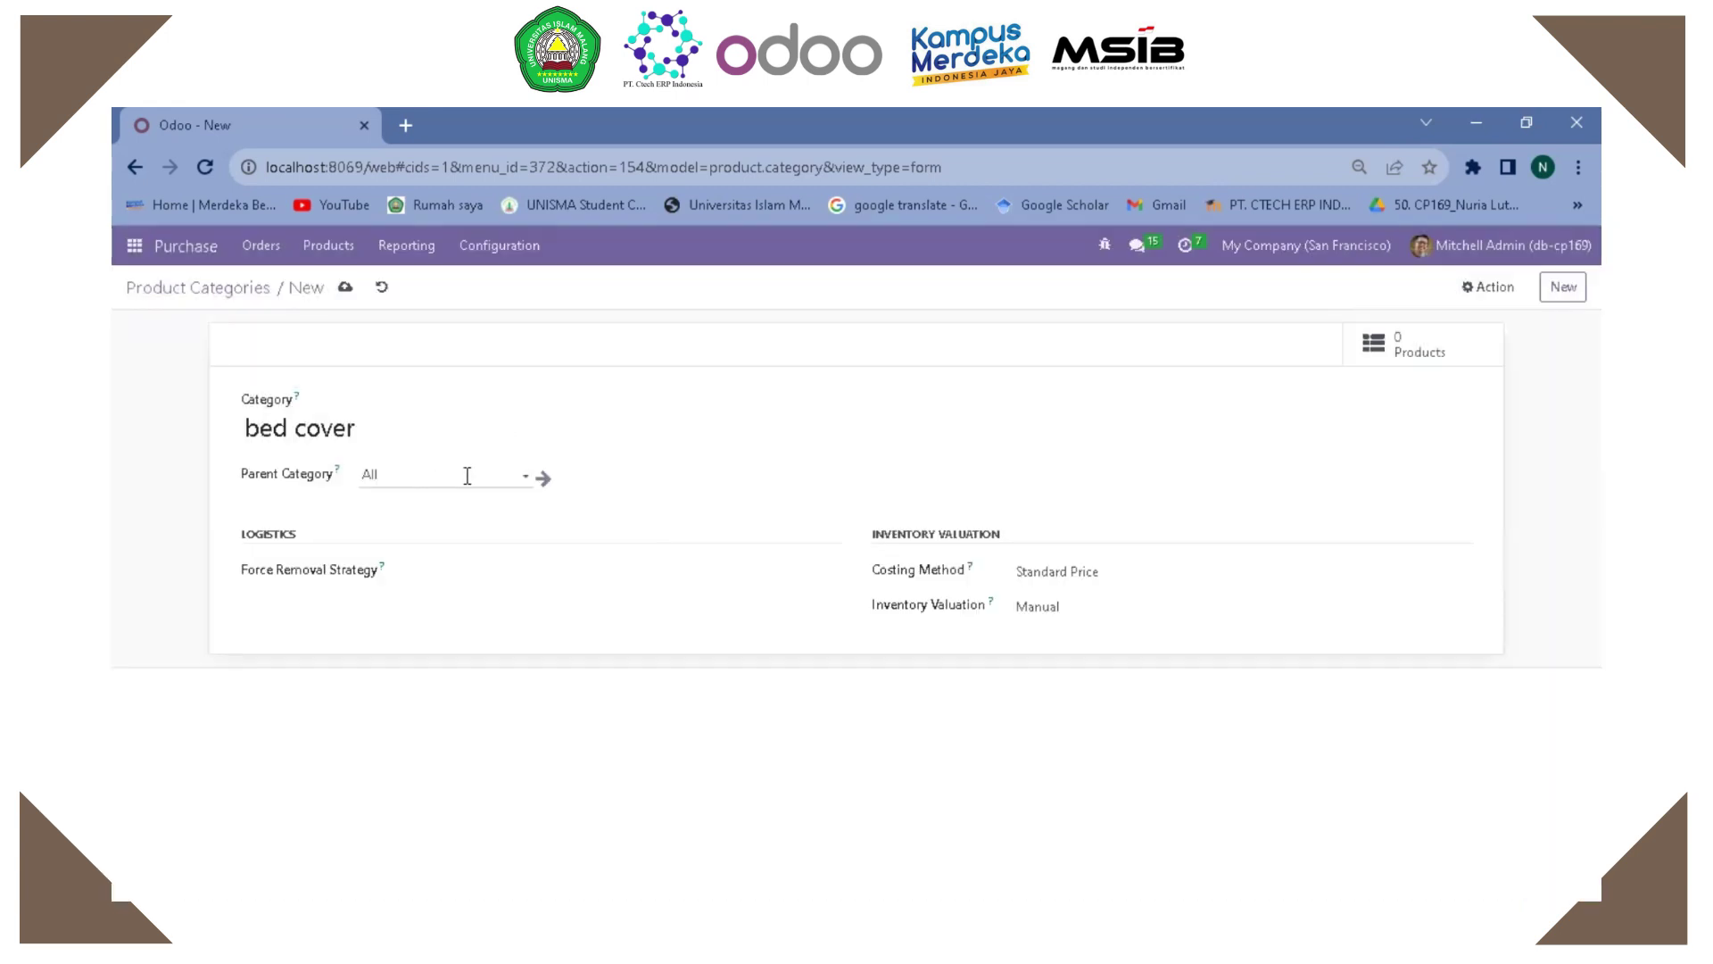
click(467, 476)
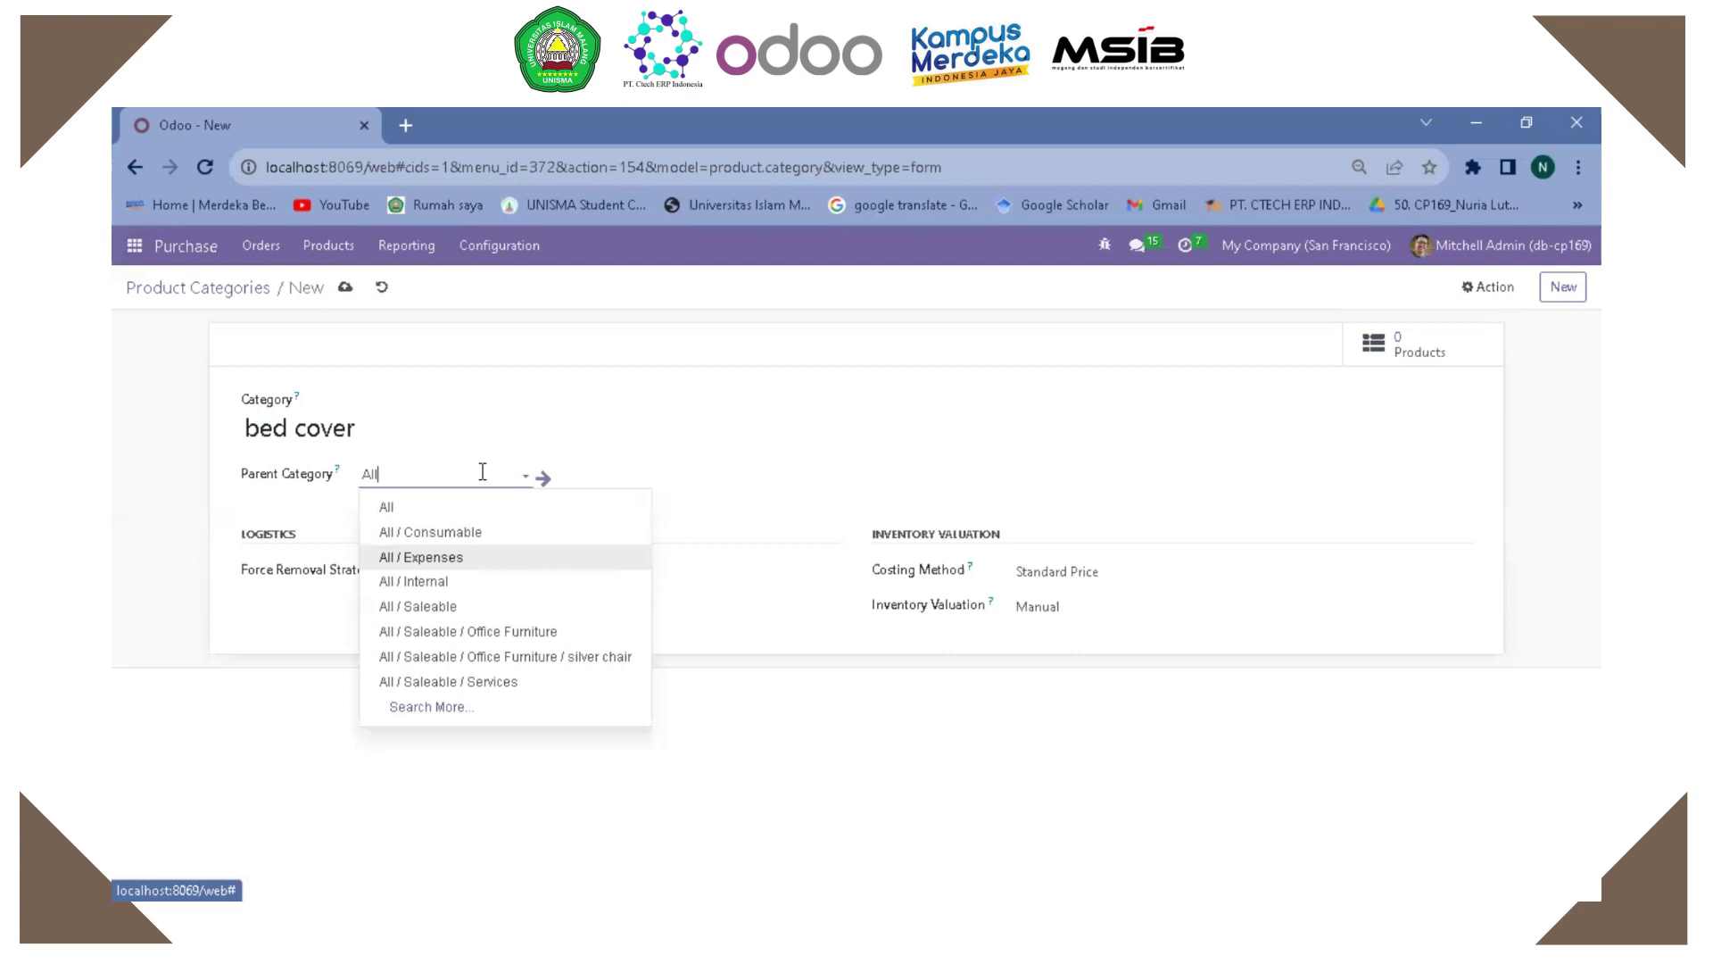
click(459, 512)
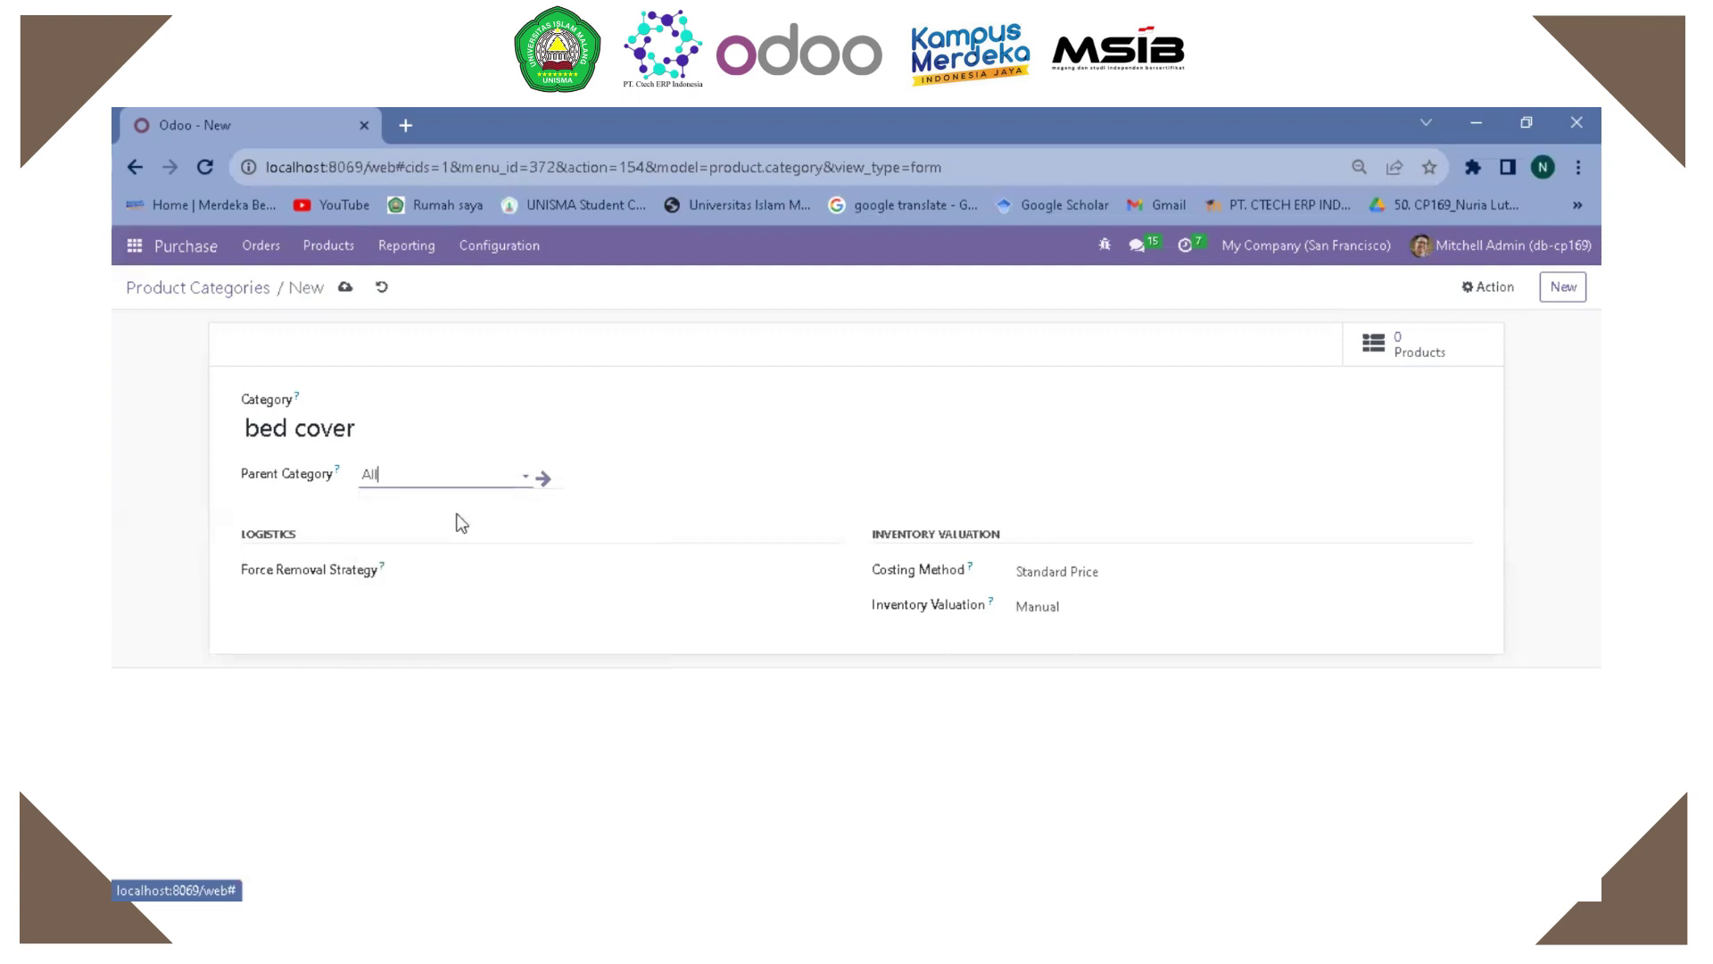
Step: Leave the force removal strategy empty, keep Standard Price costing and Manual inventory valuation, and save the category, returning to the category list
click(481, 567)
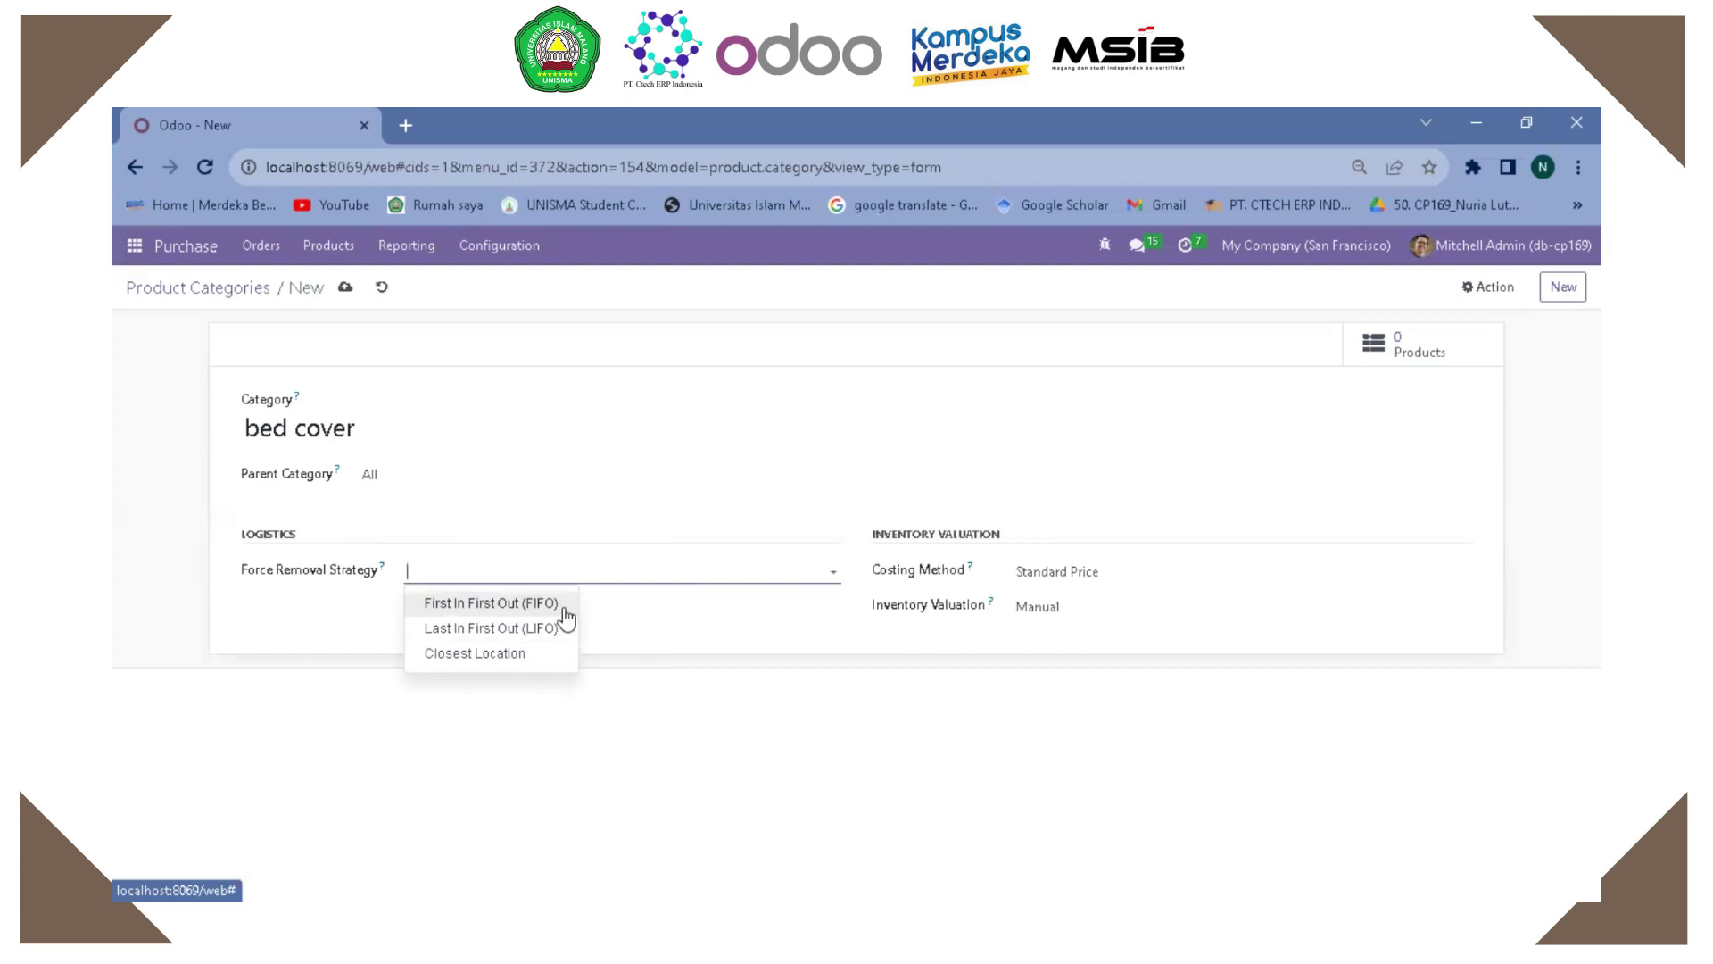
click(712, 576)
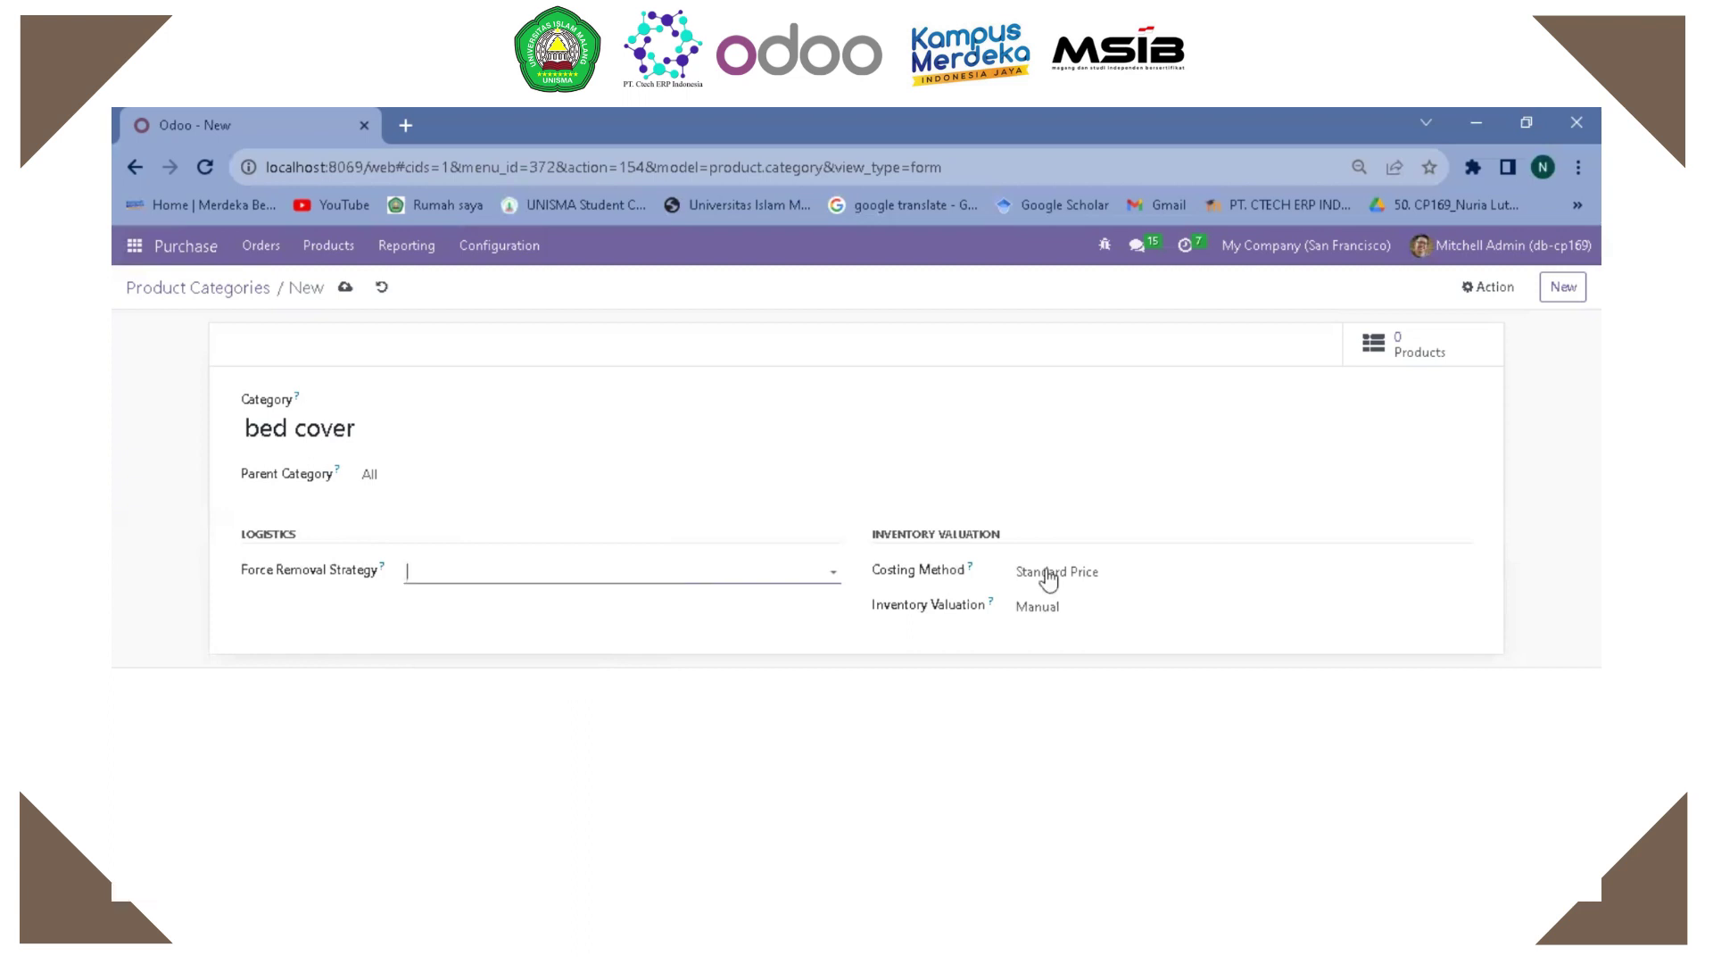
click(1175, 575)
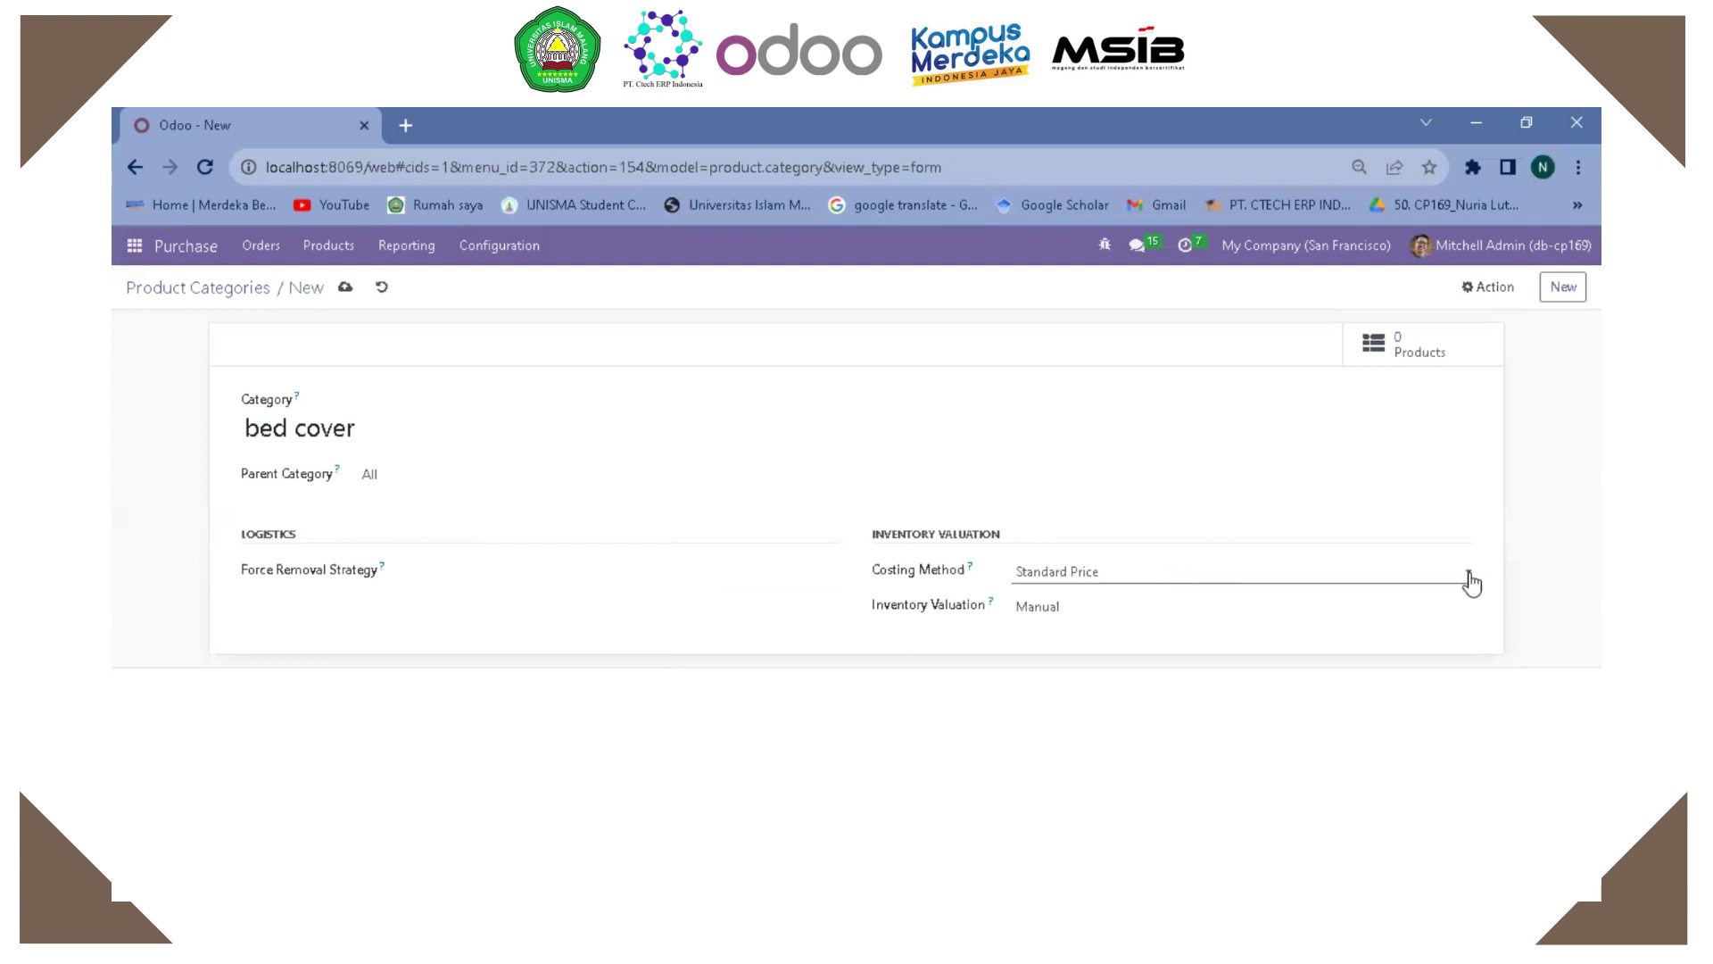
click(1329, 590)
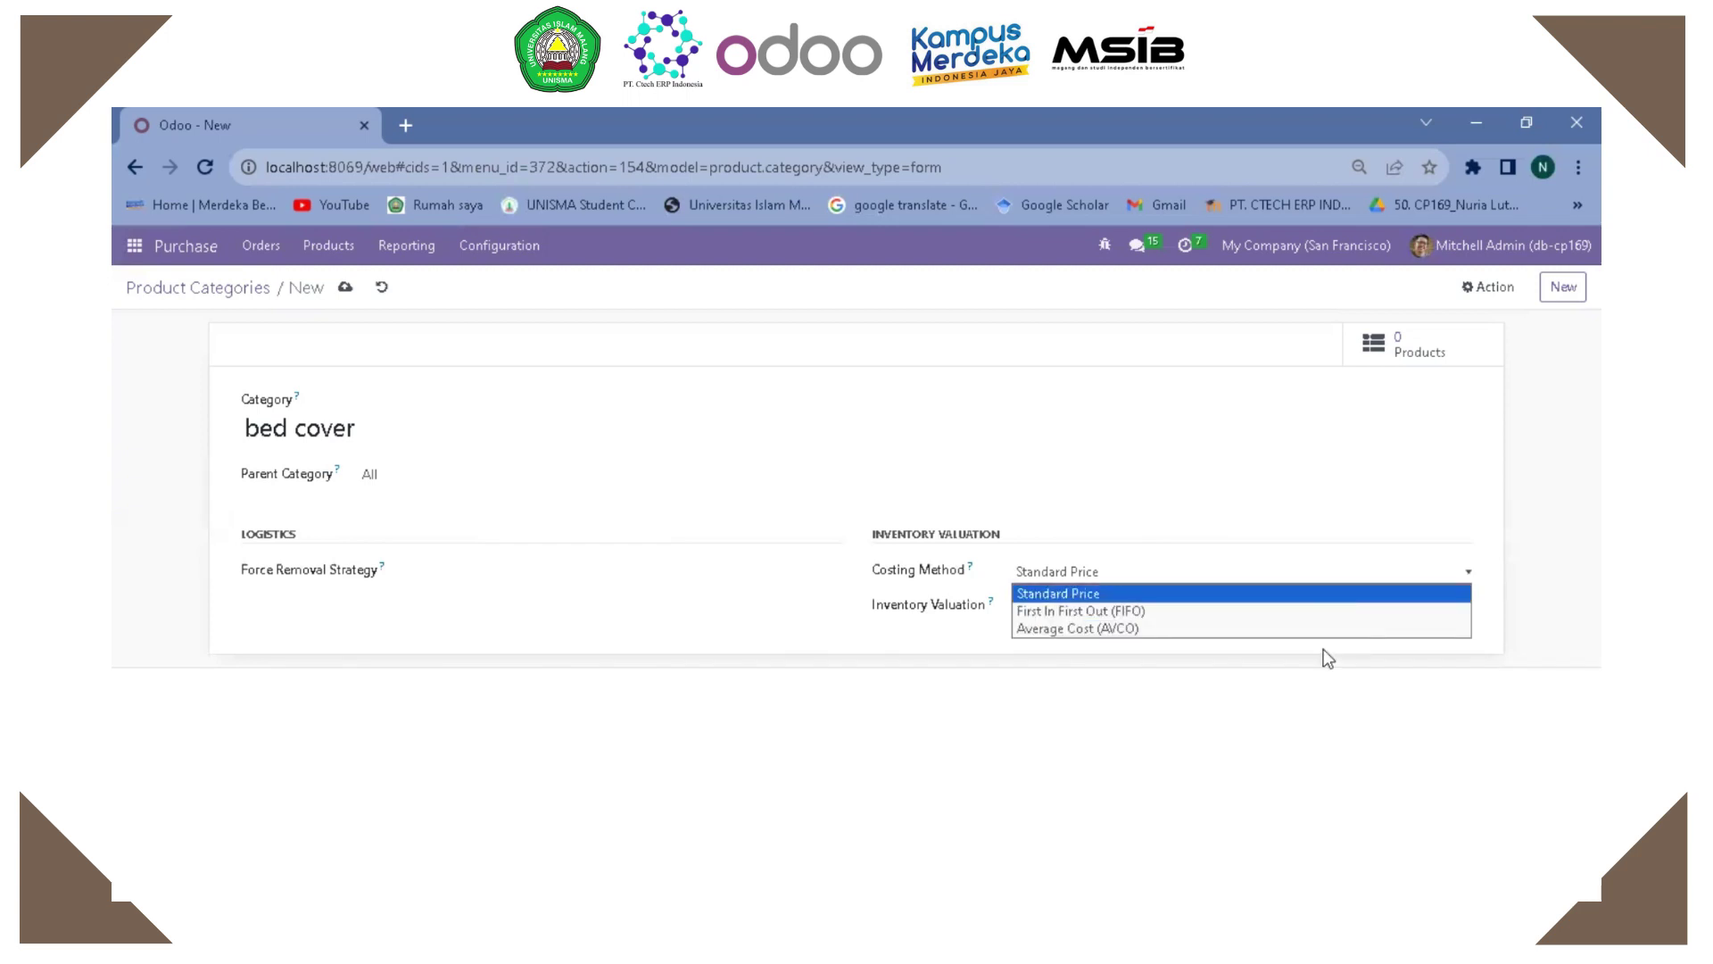
click(1320, 596)
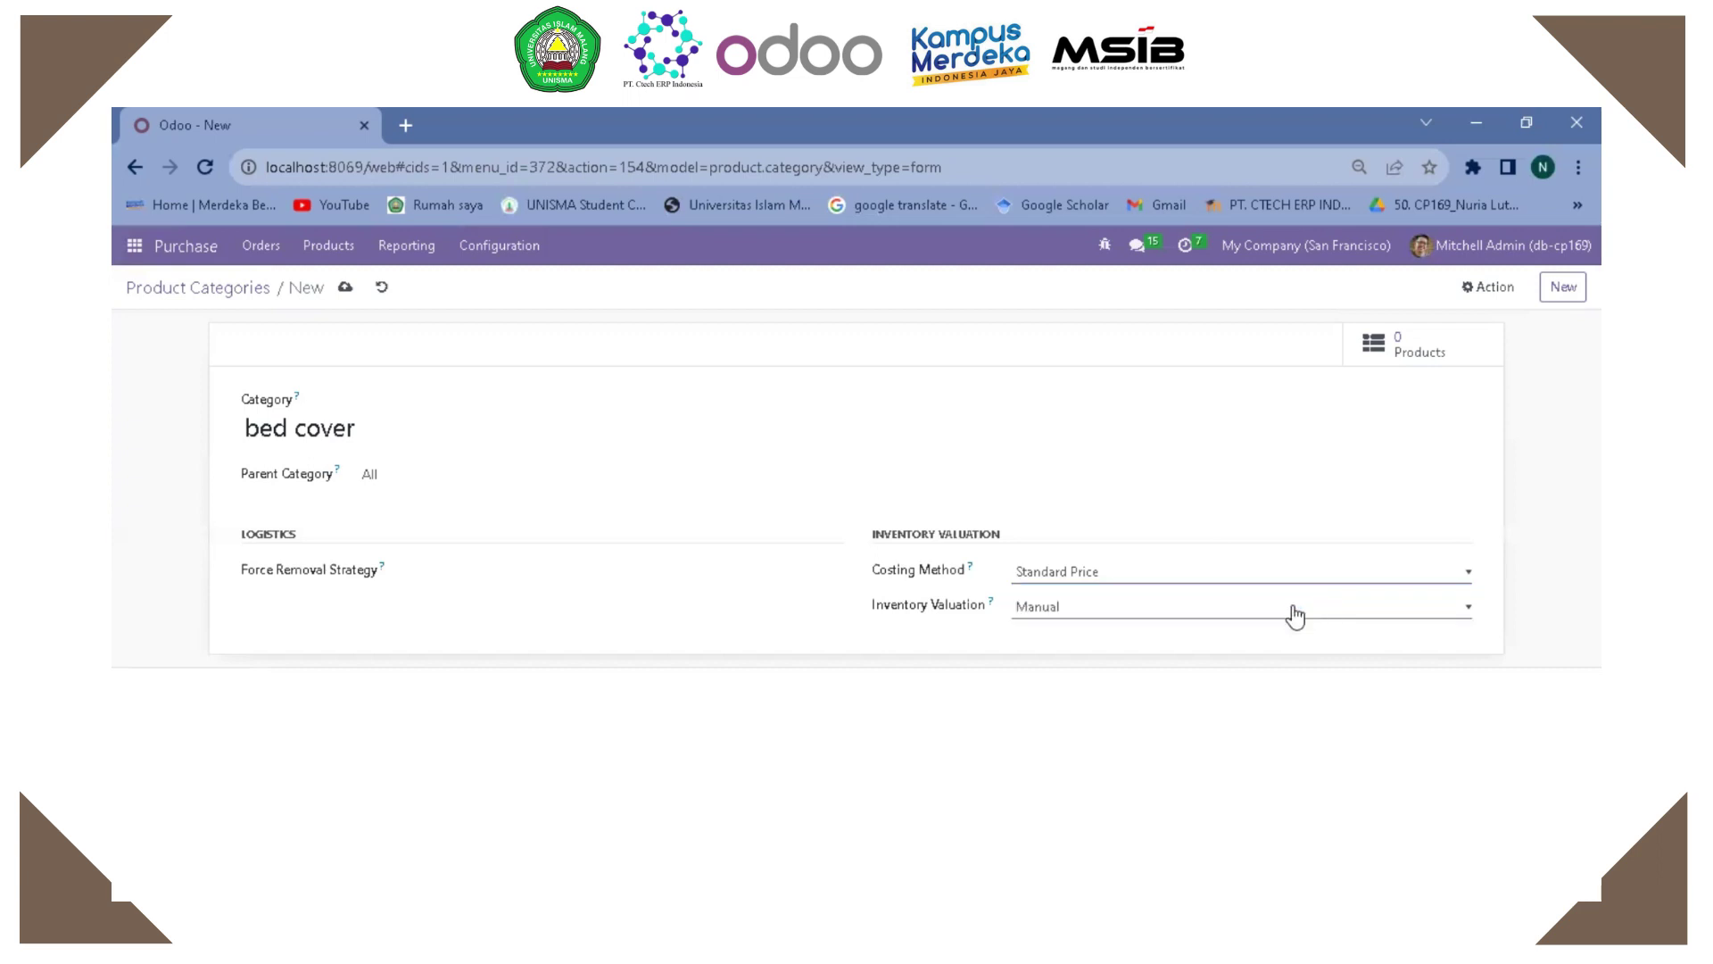
click(1210, 609)
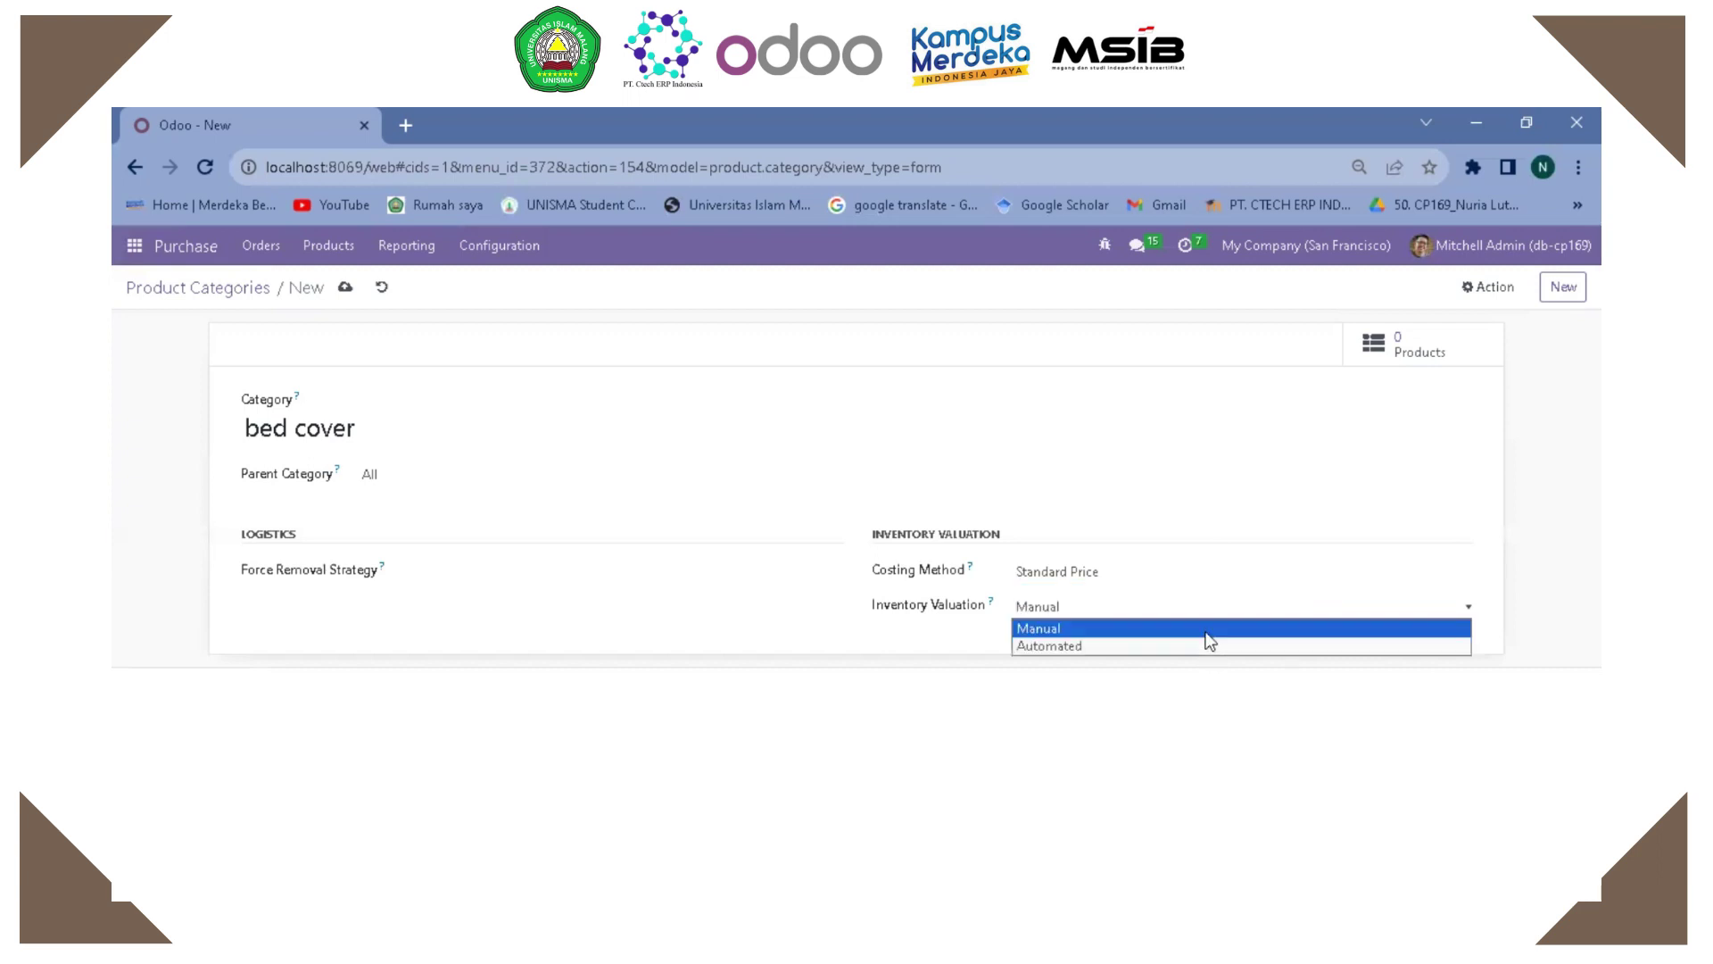
click(1205, 633)
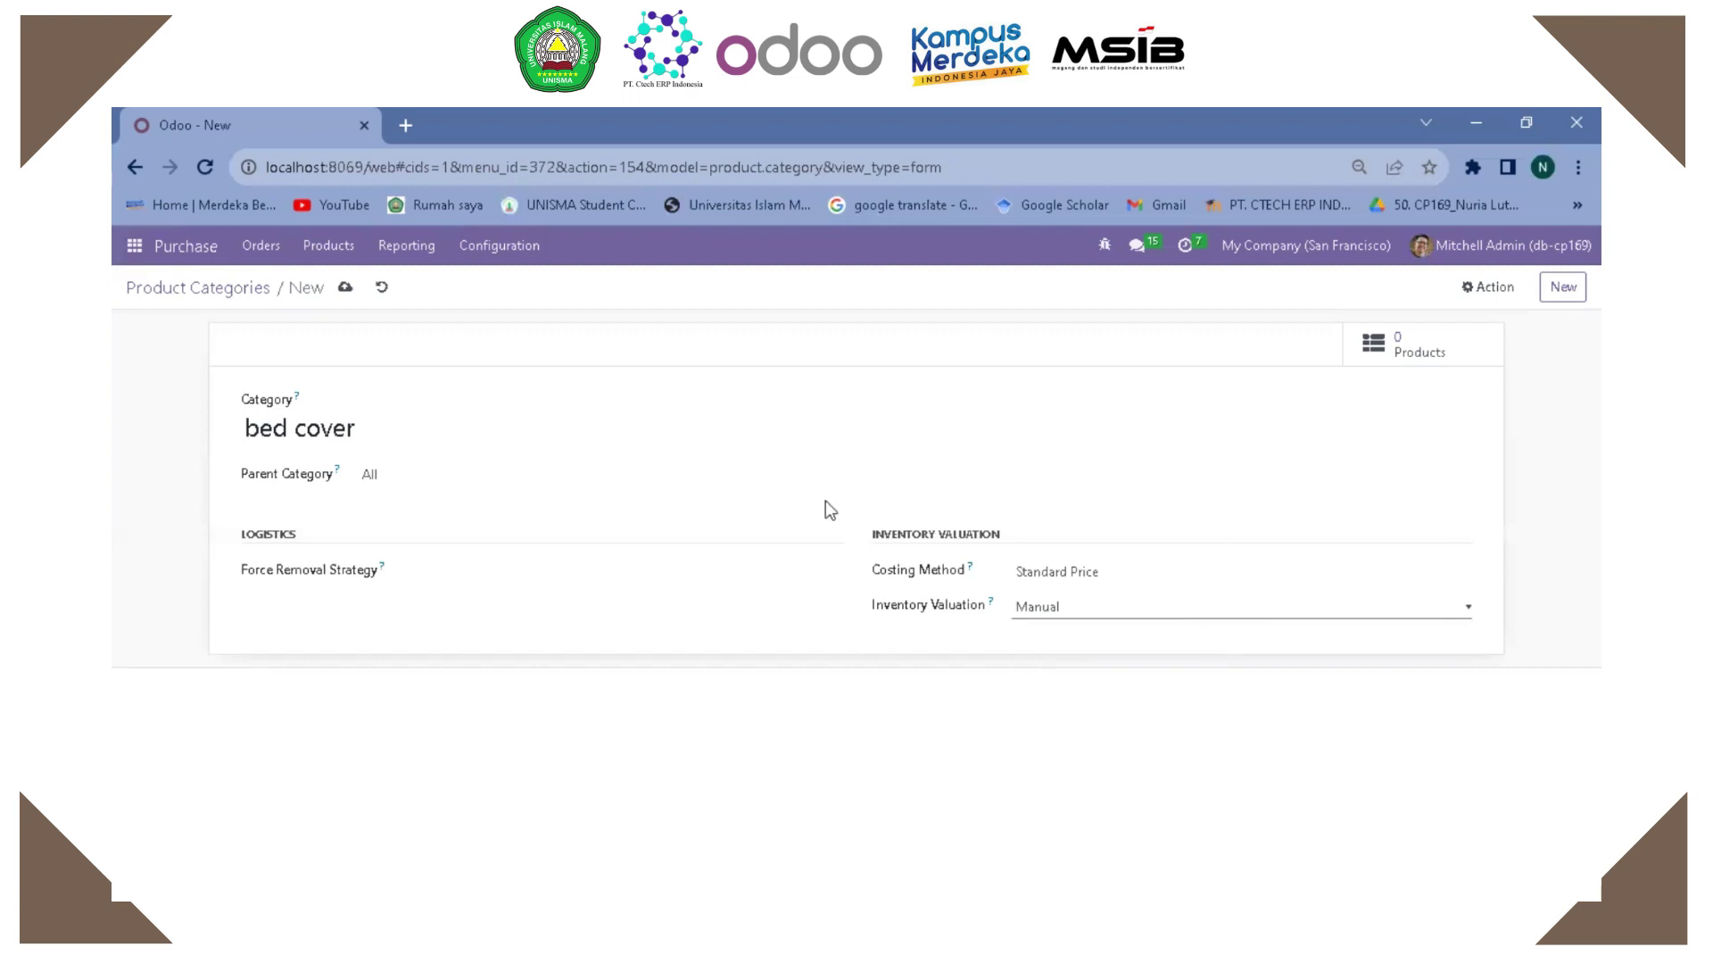
click(345, 290)
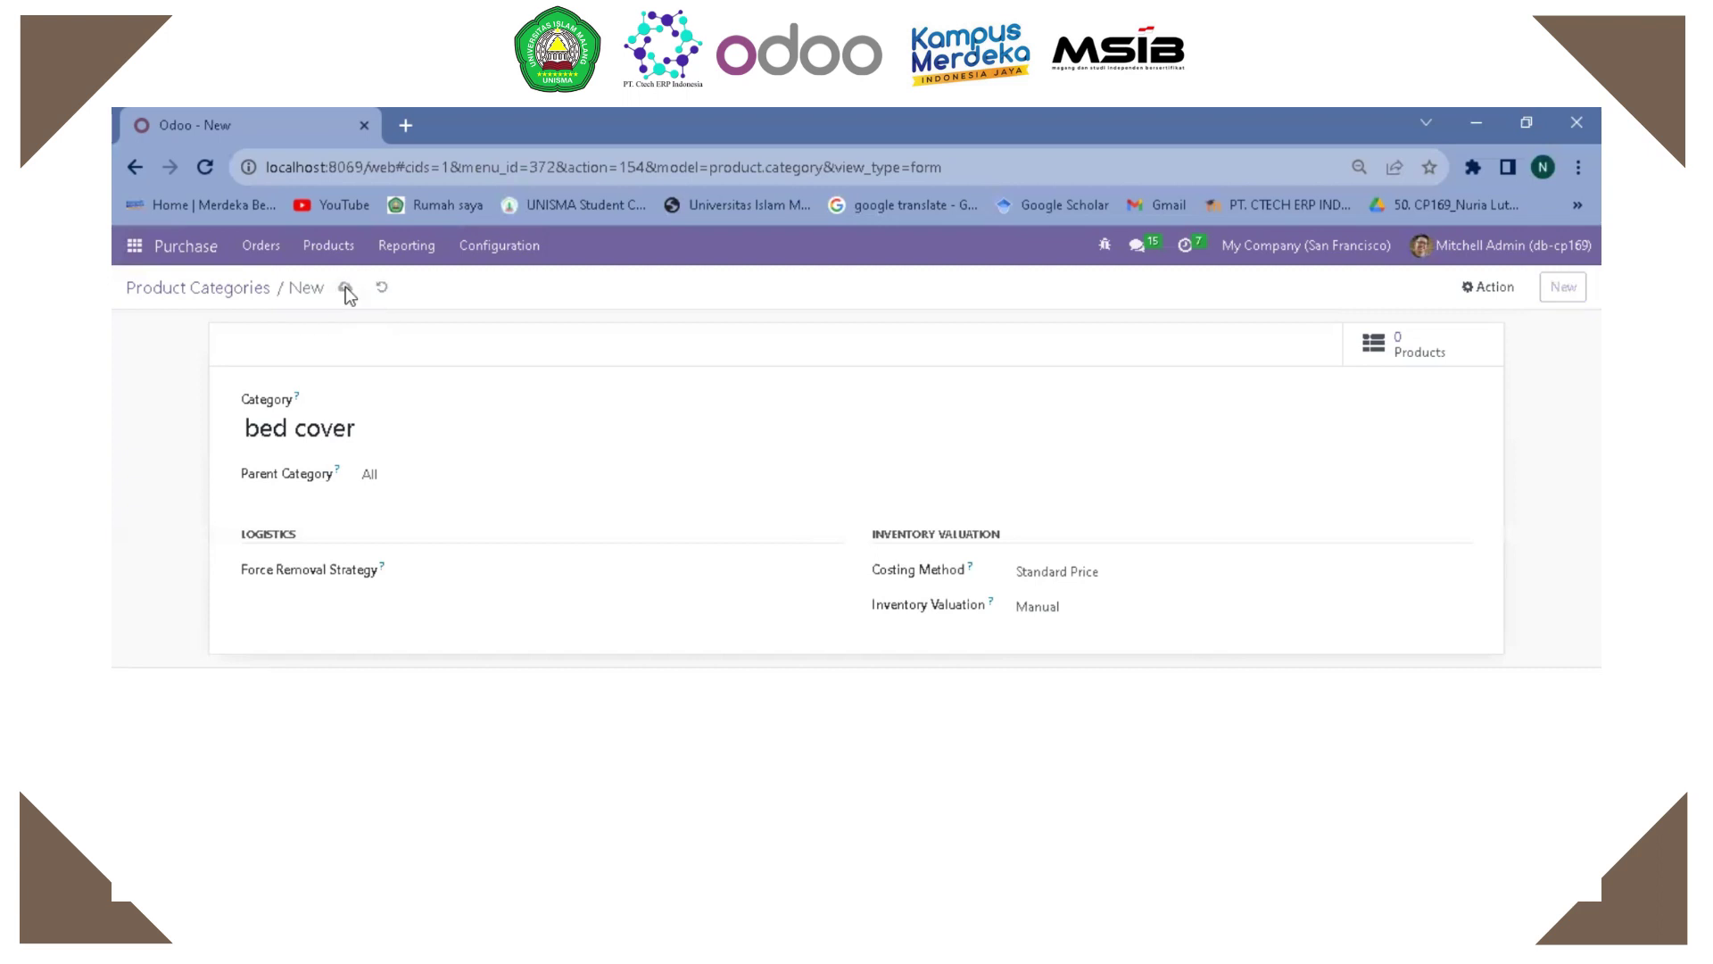
click(197, 287)
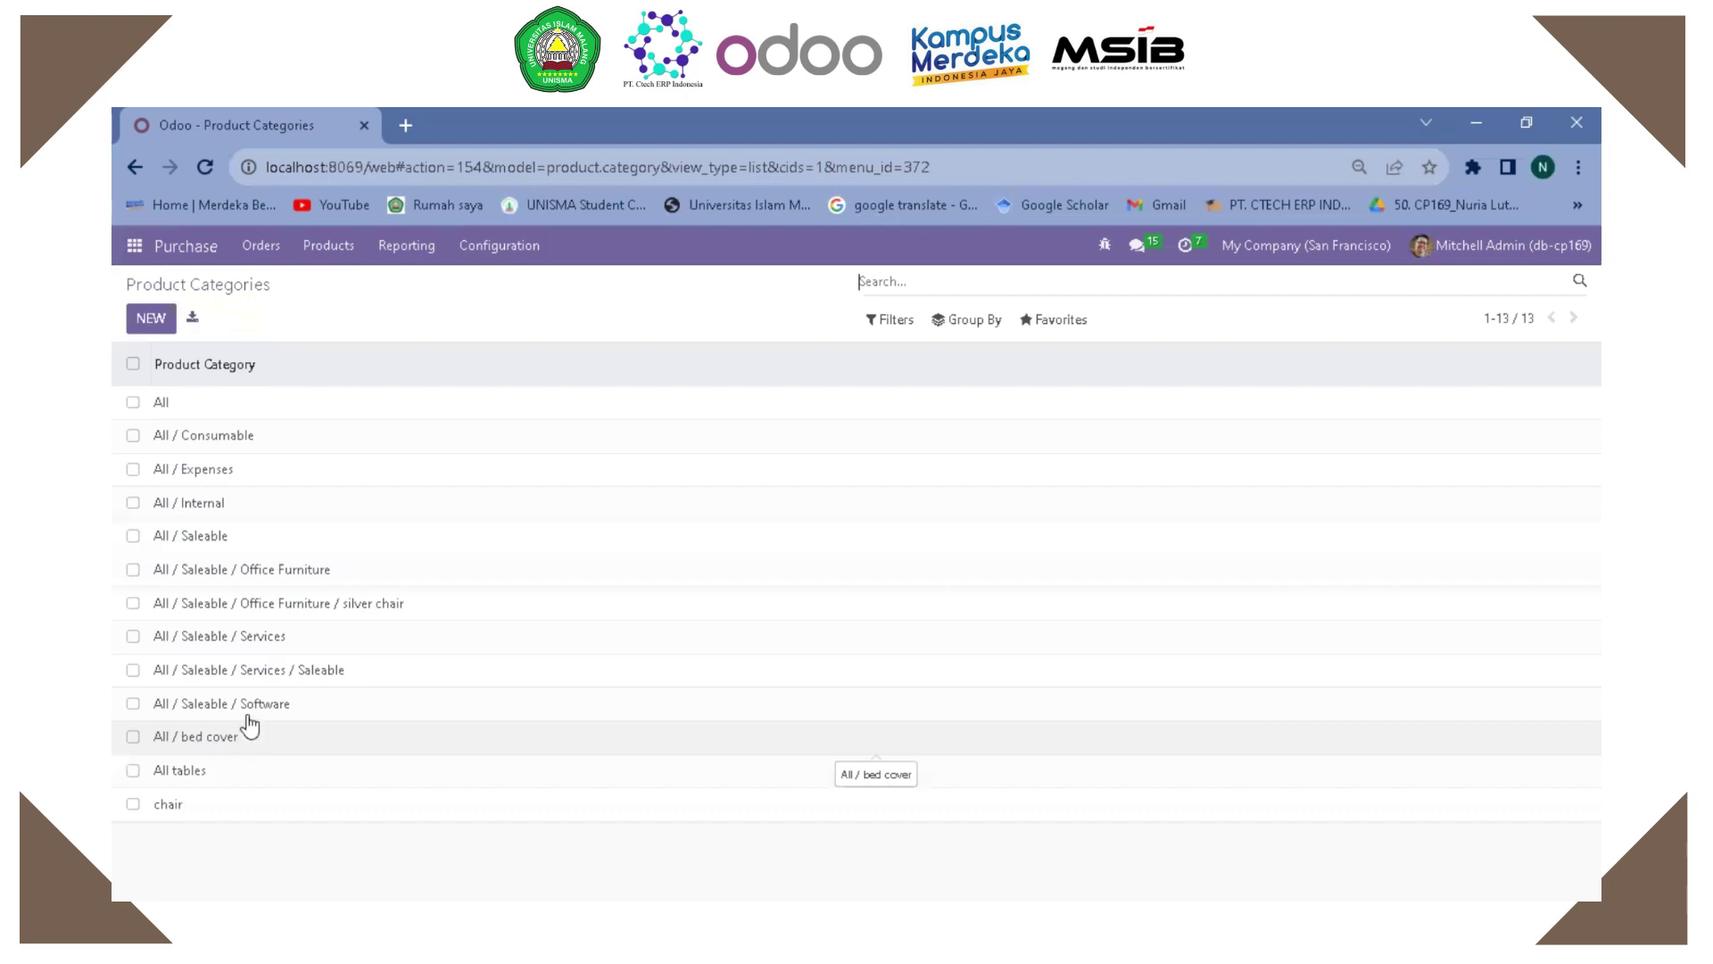
Step: Start a new product from the Products list and name it "Rose Bed Cover 2x"
click(348, 257)
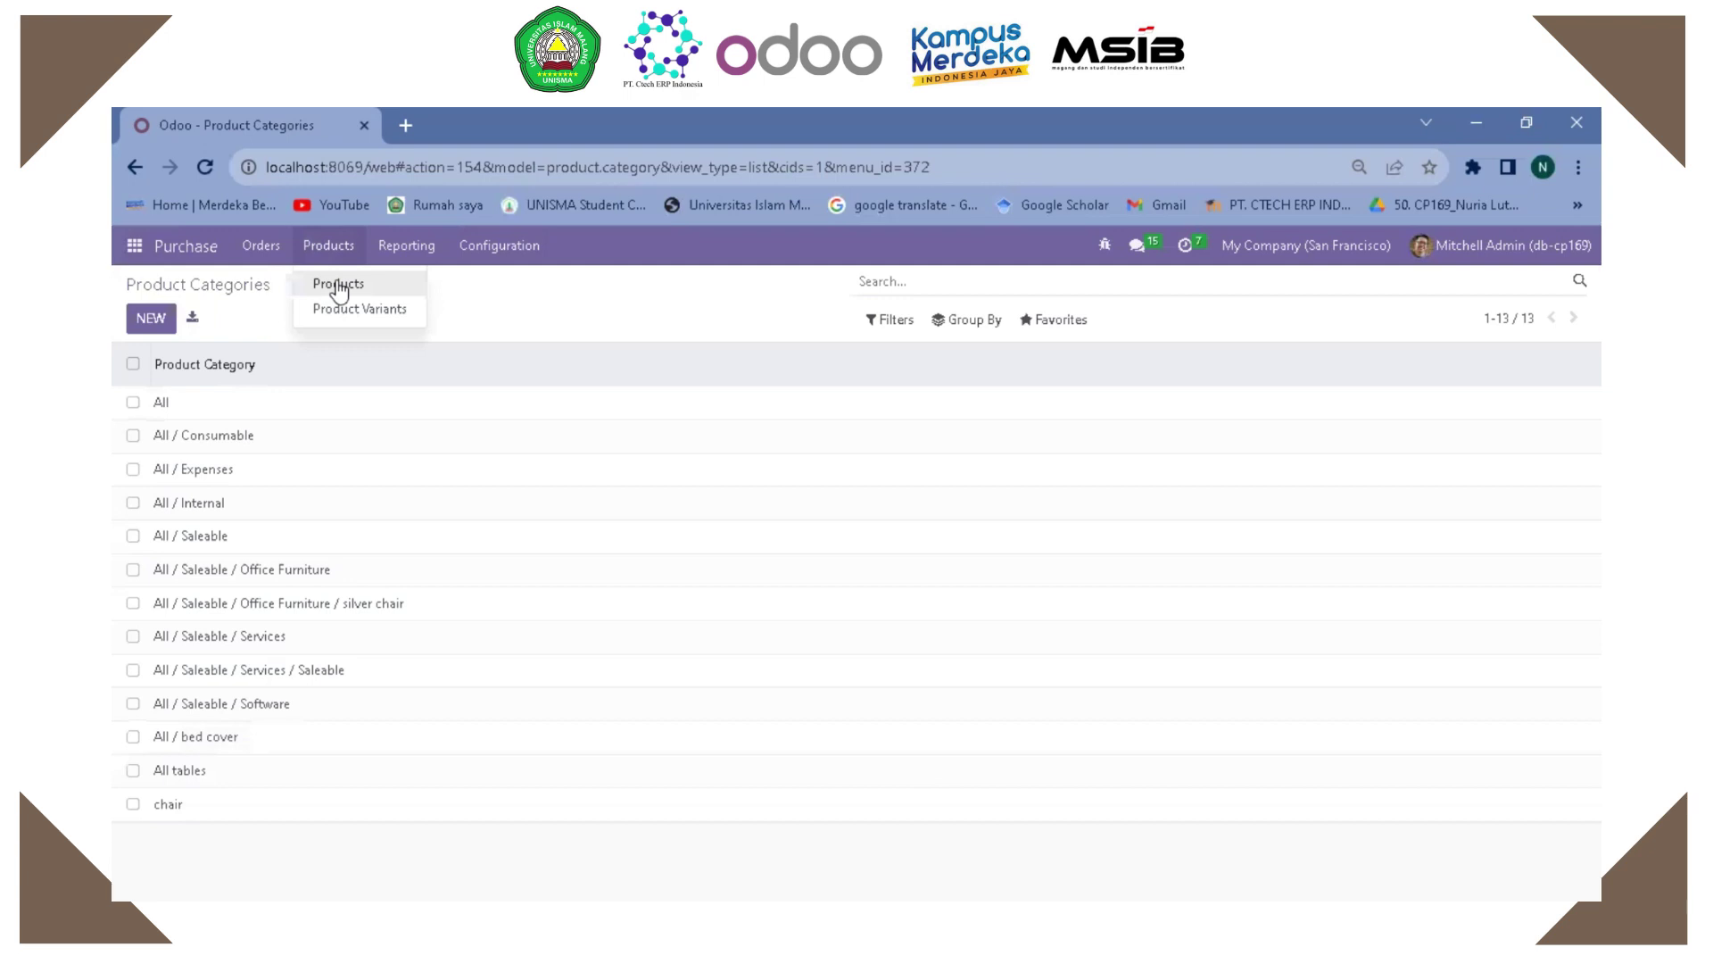
click(338, 283)
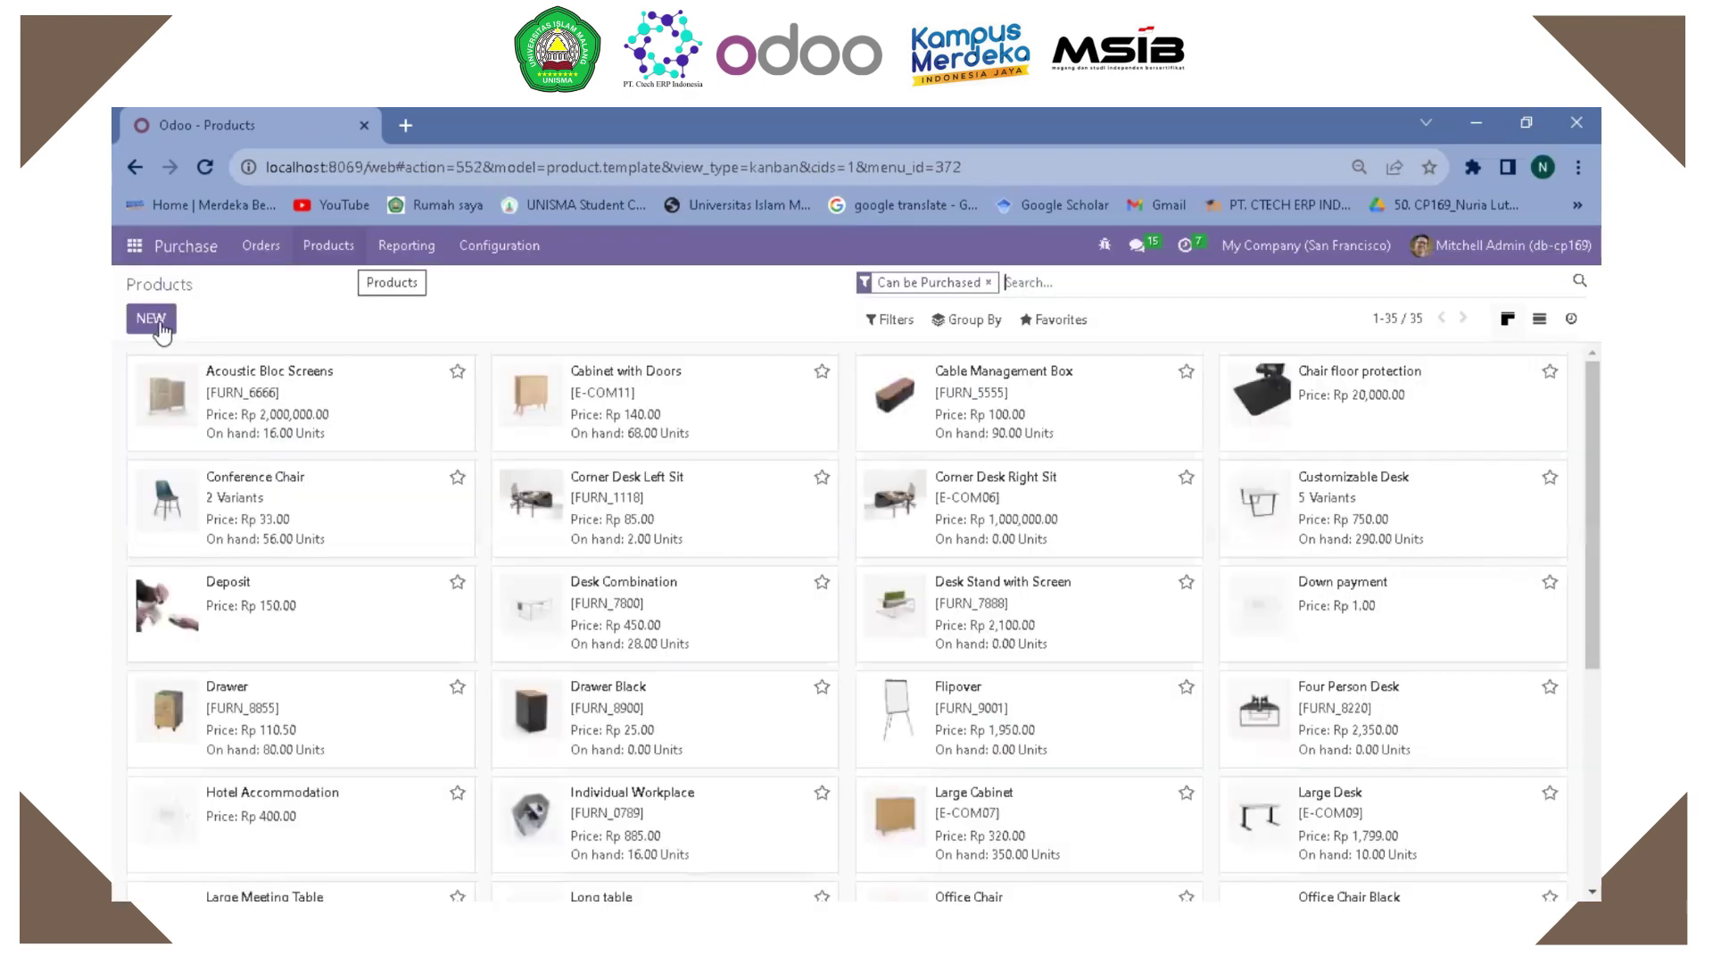
click(159, 323)
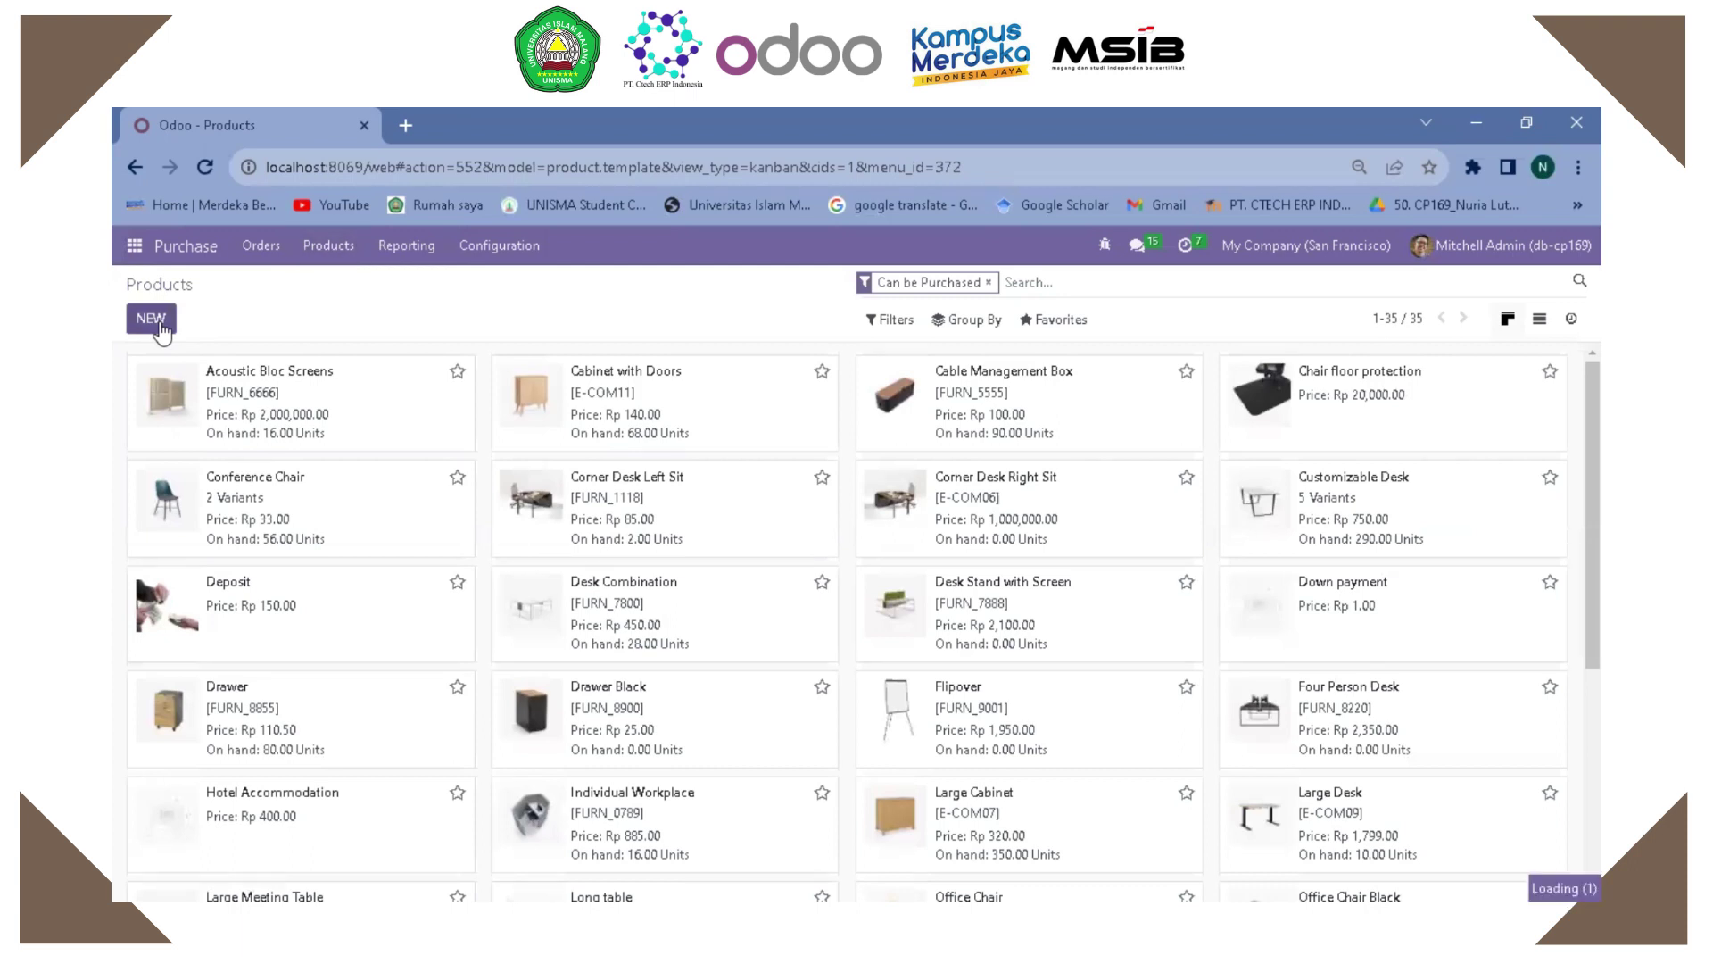
click(158, 319)
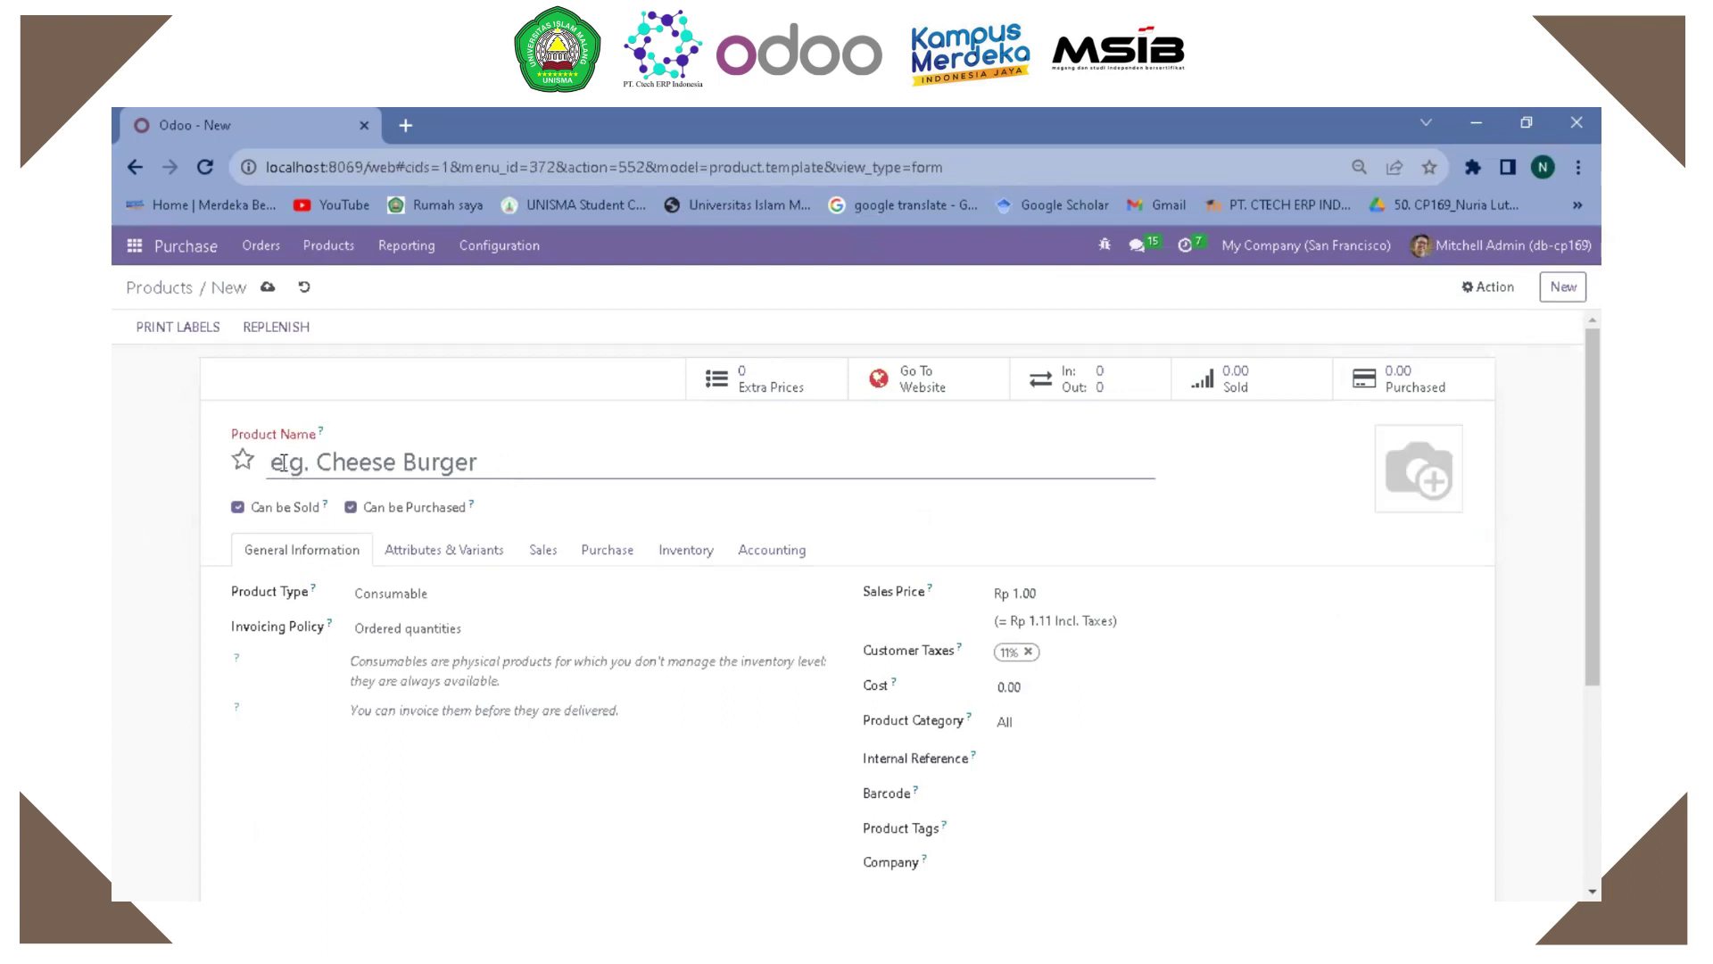
text(Rose B)
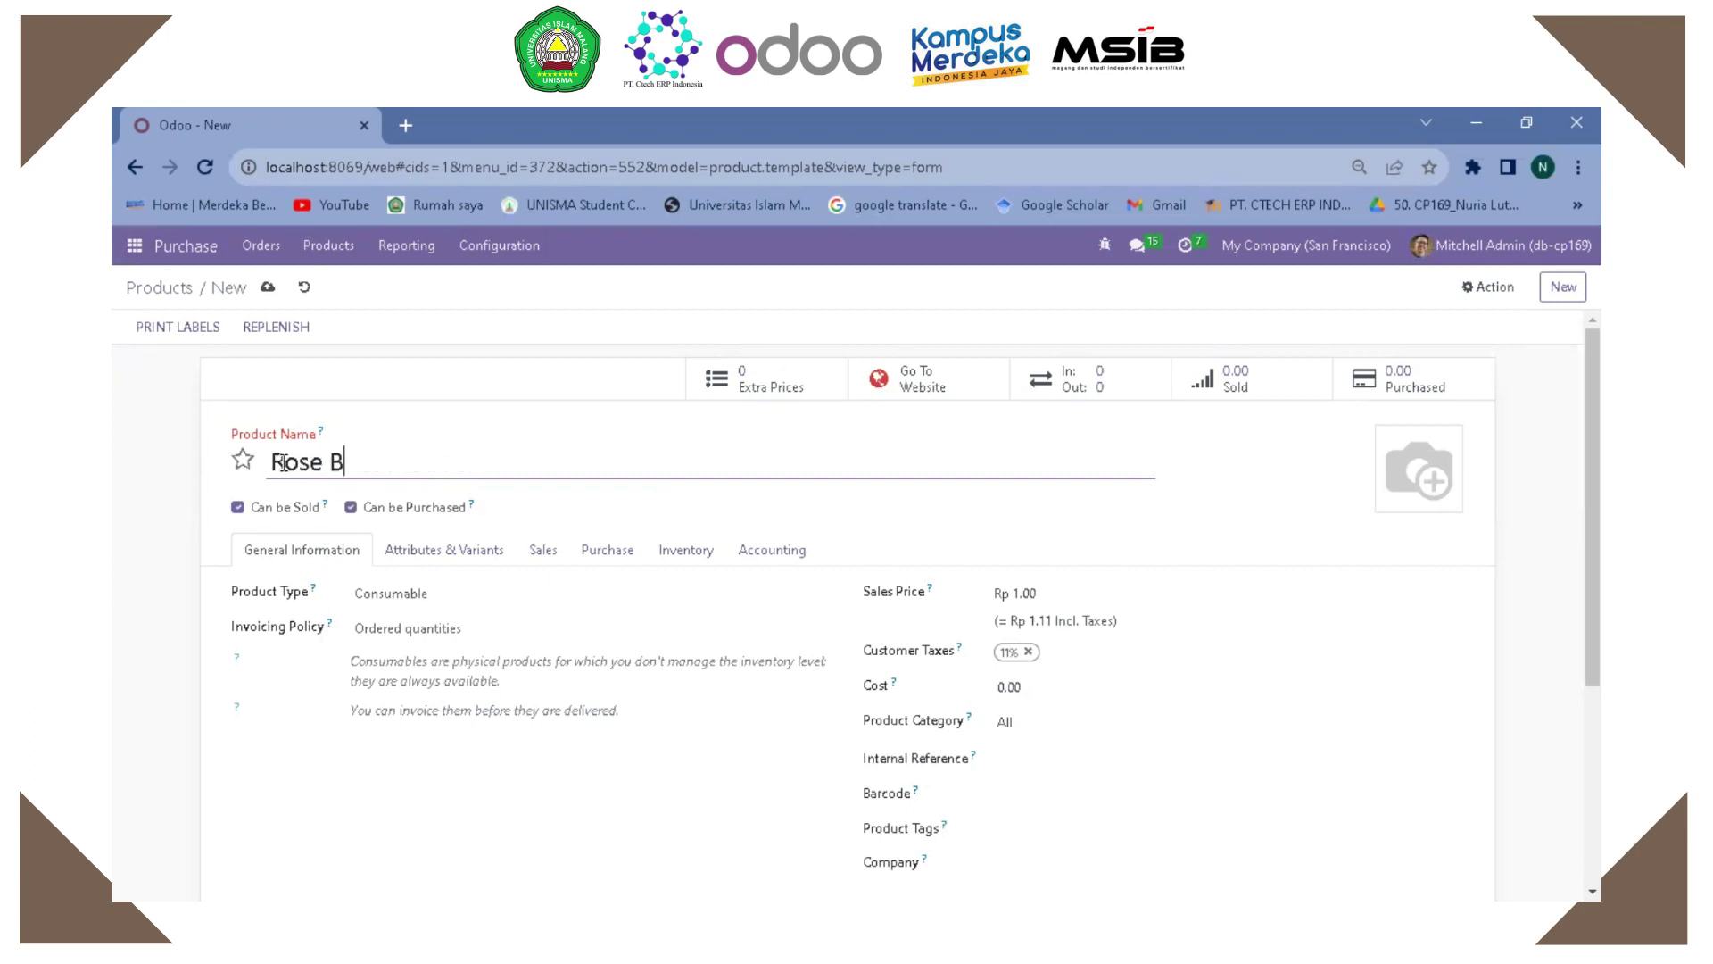
text(ed Cover 2x)
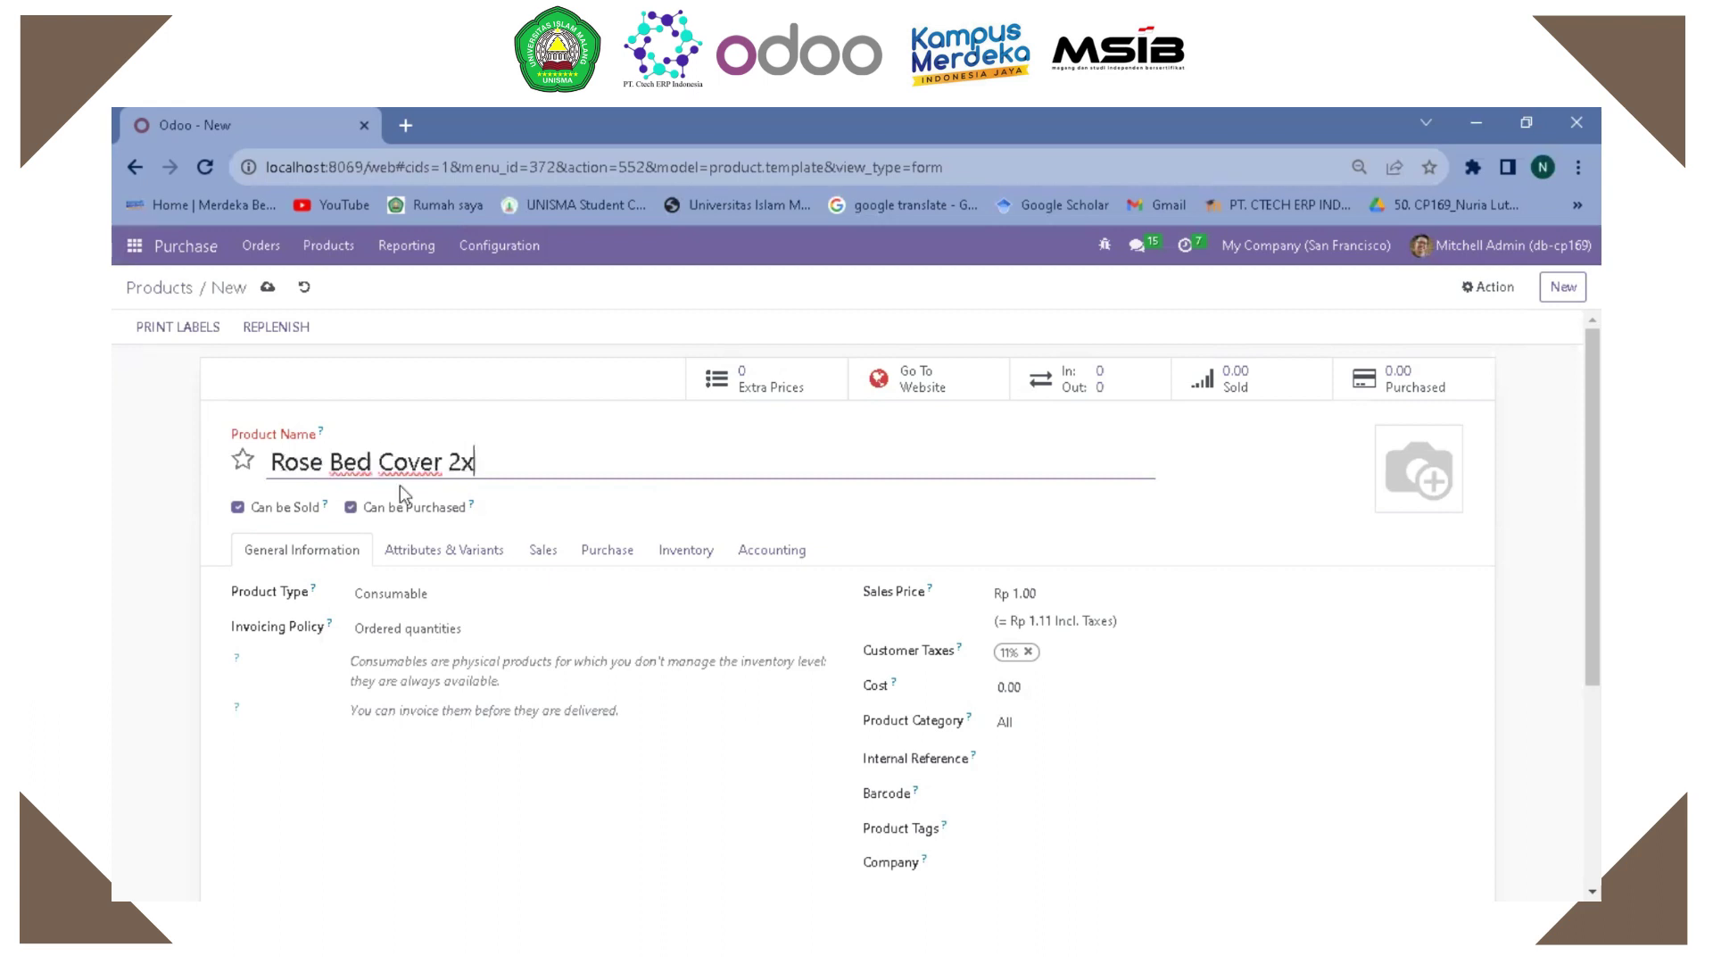
Step: Complete the product name as "Rose Bed Cover 2x1,8" and keep Consumable as the product type
text(1,8)
click(697, 602)
click(699, 615)
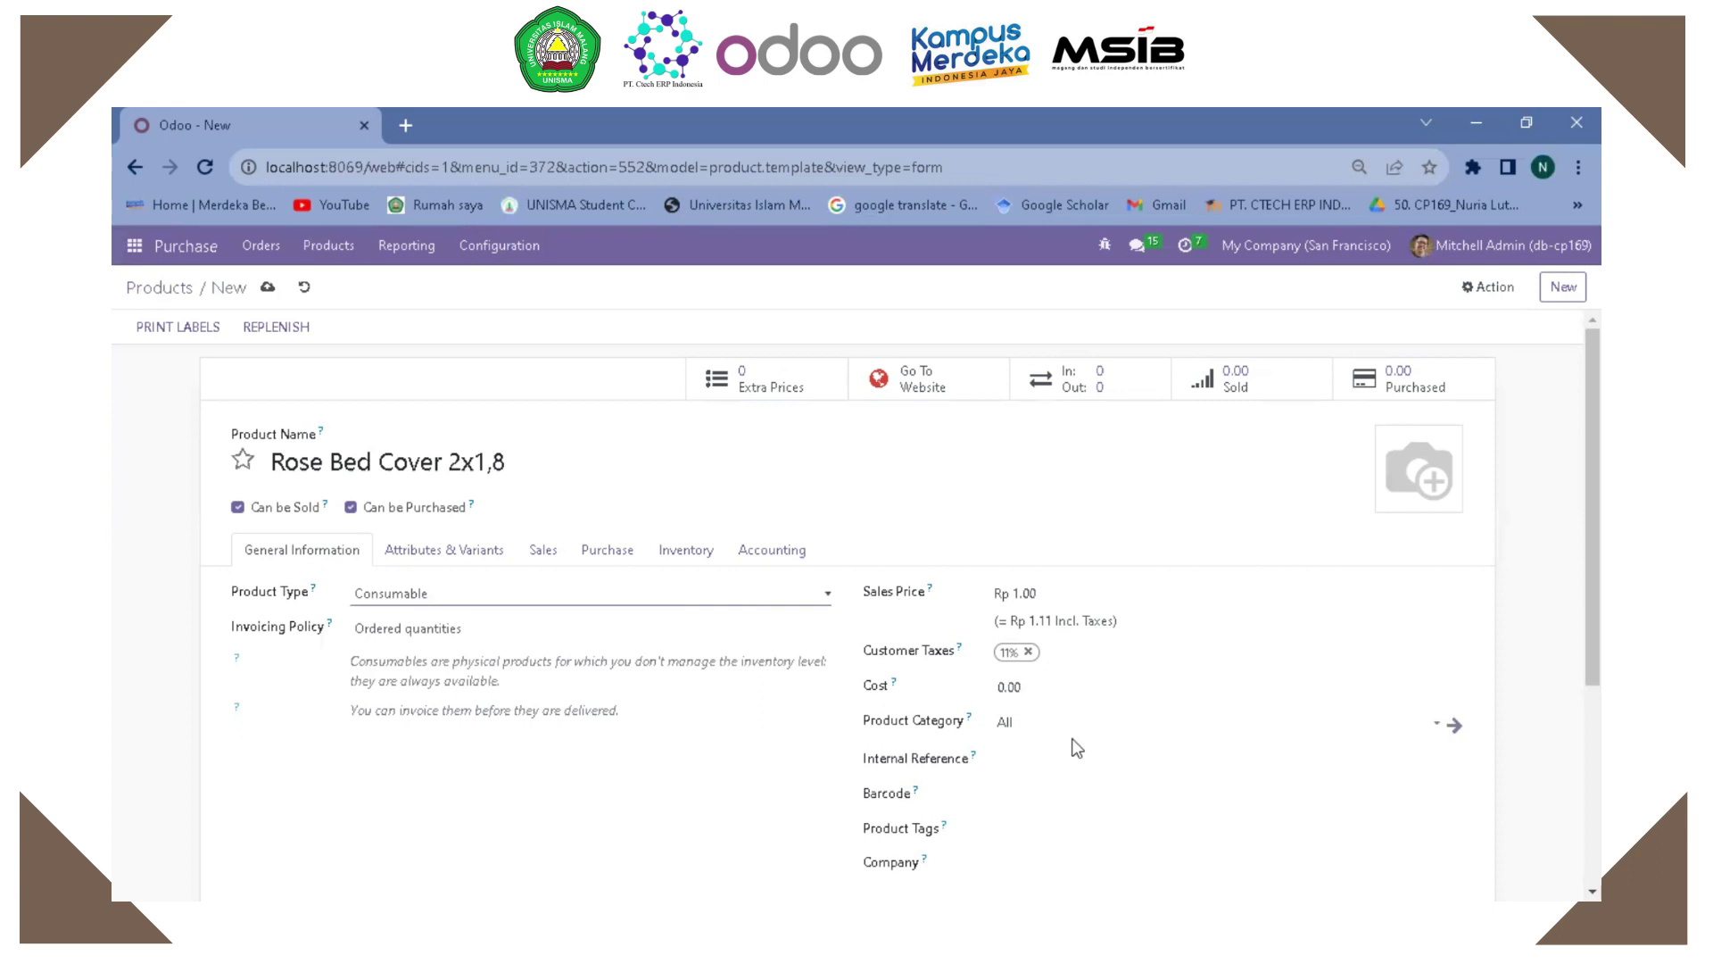
Step: Set the product category to All / bed cover from the full category list and save the product
click(1452, 729)
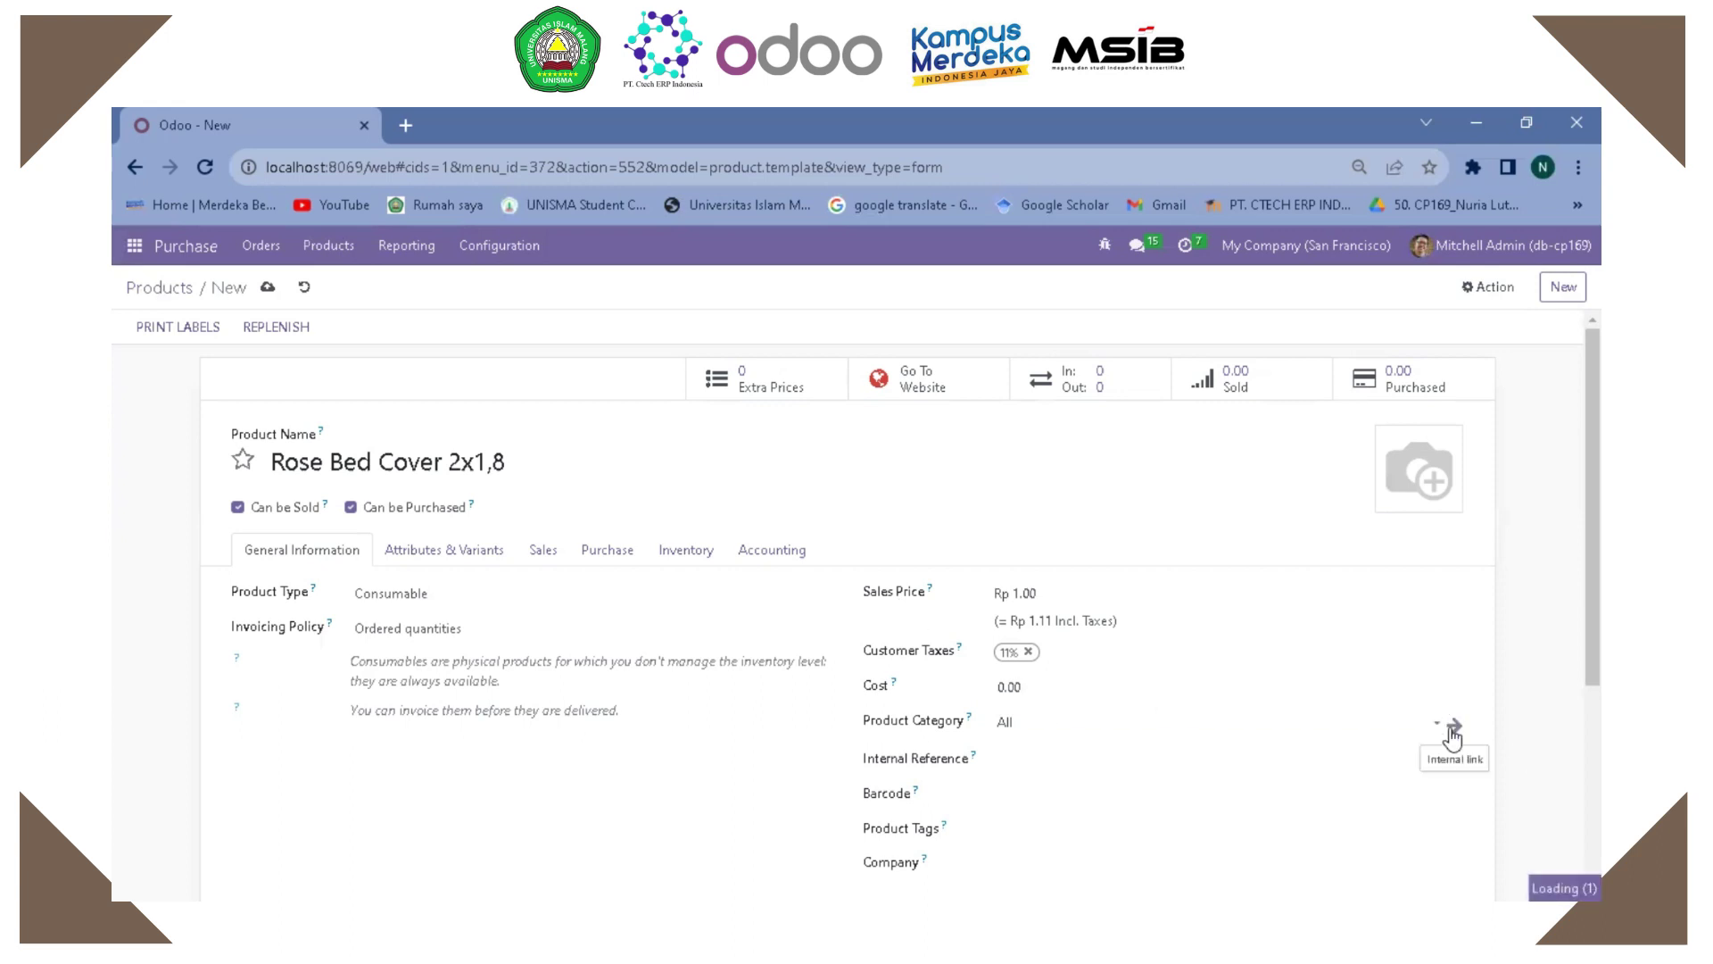
click(1439, 727)
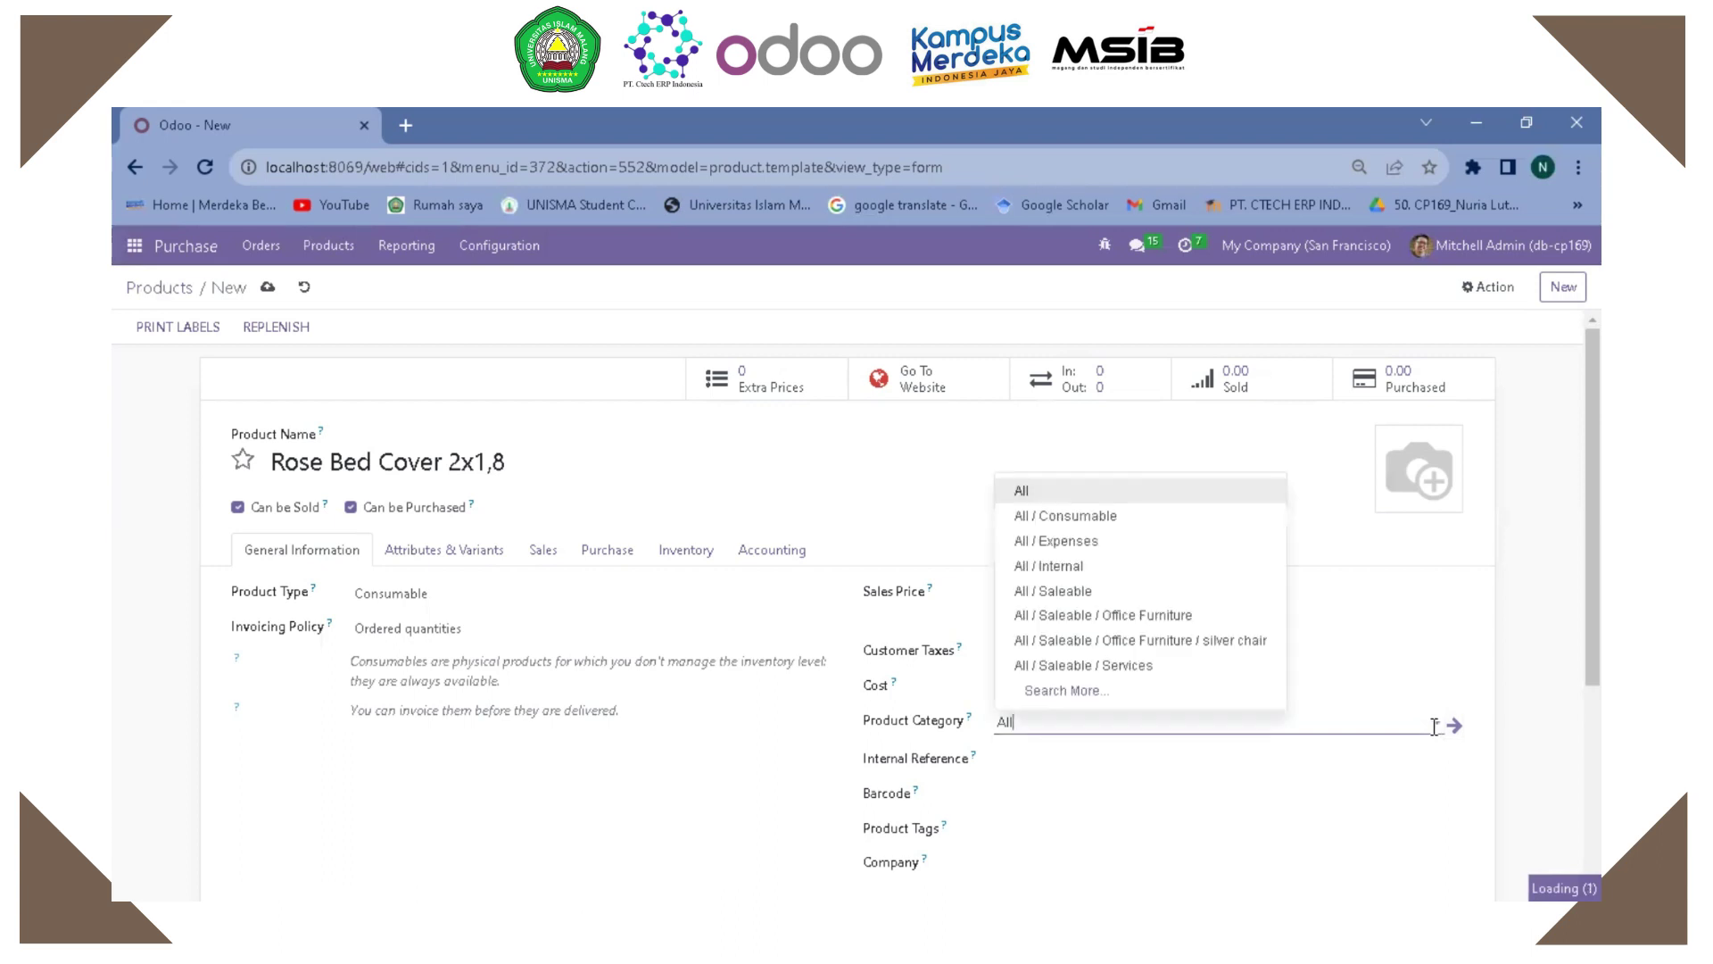
click(1056, 688)
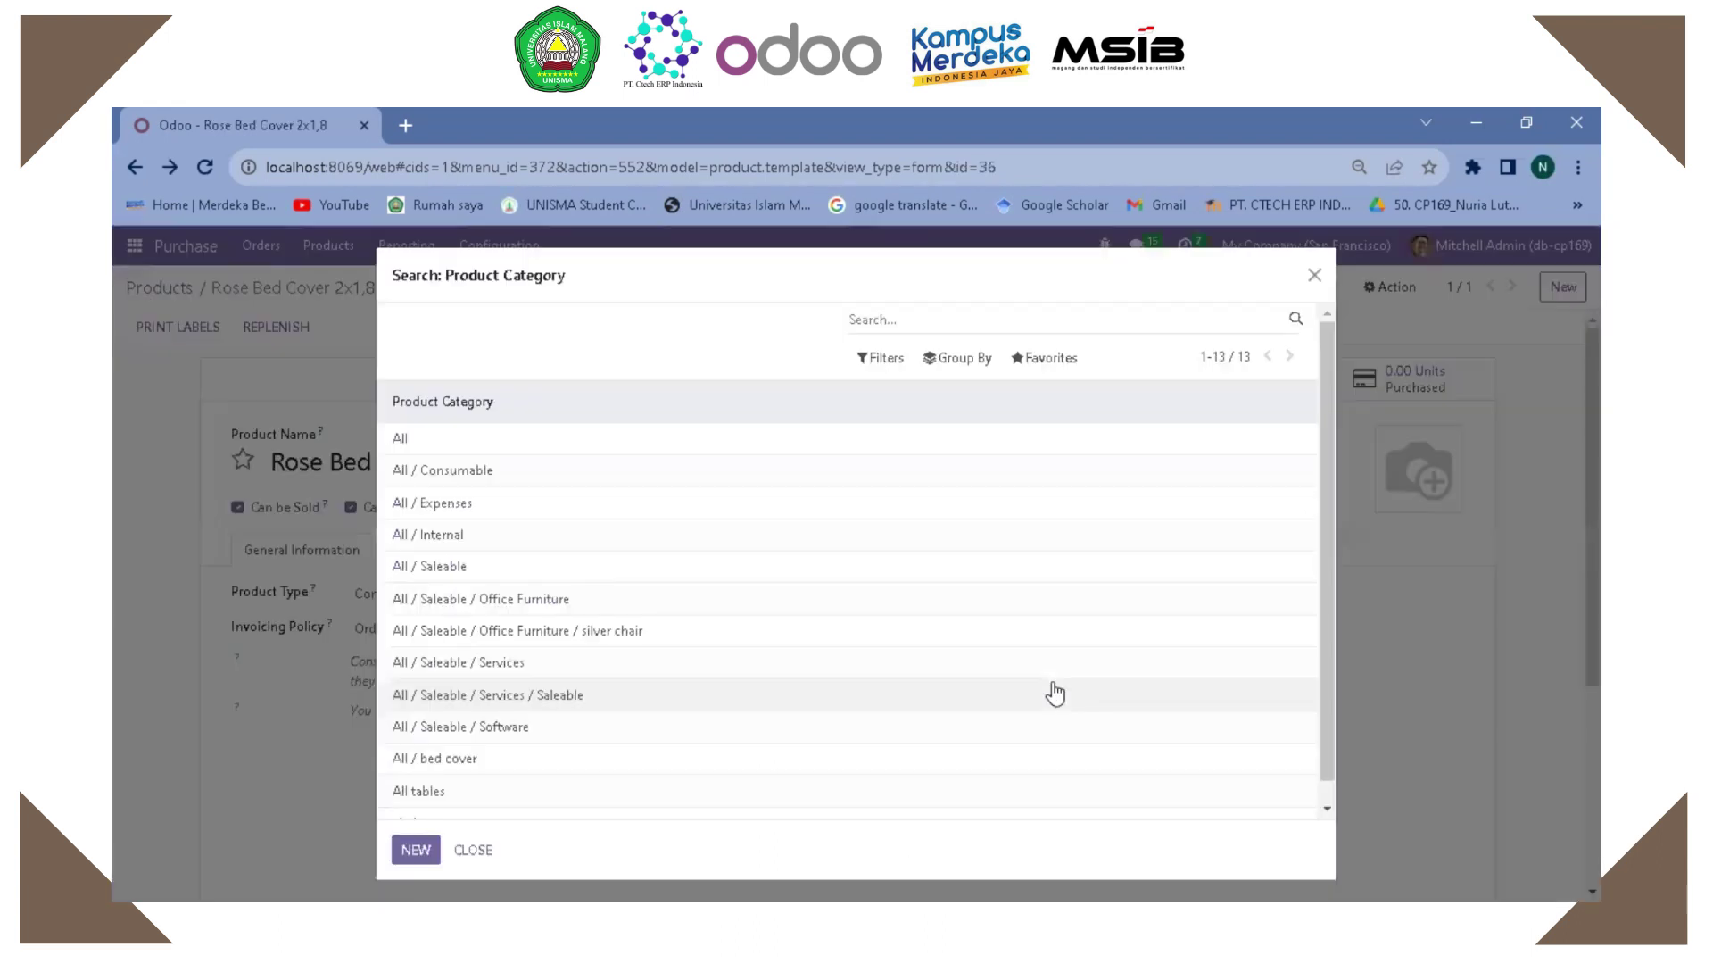
scroll(492, 765, down, 1)
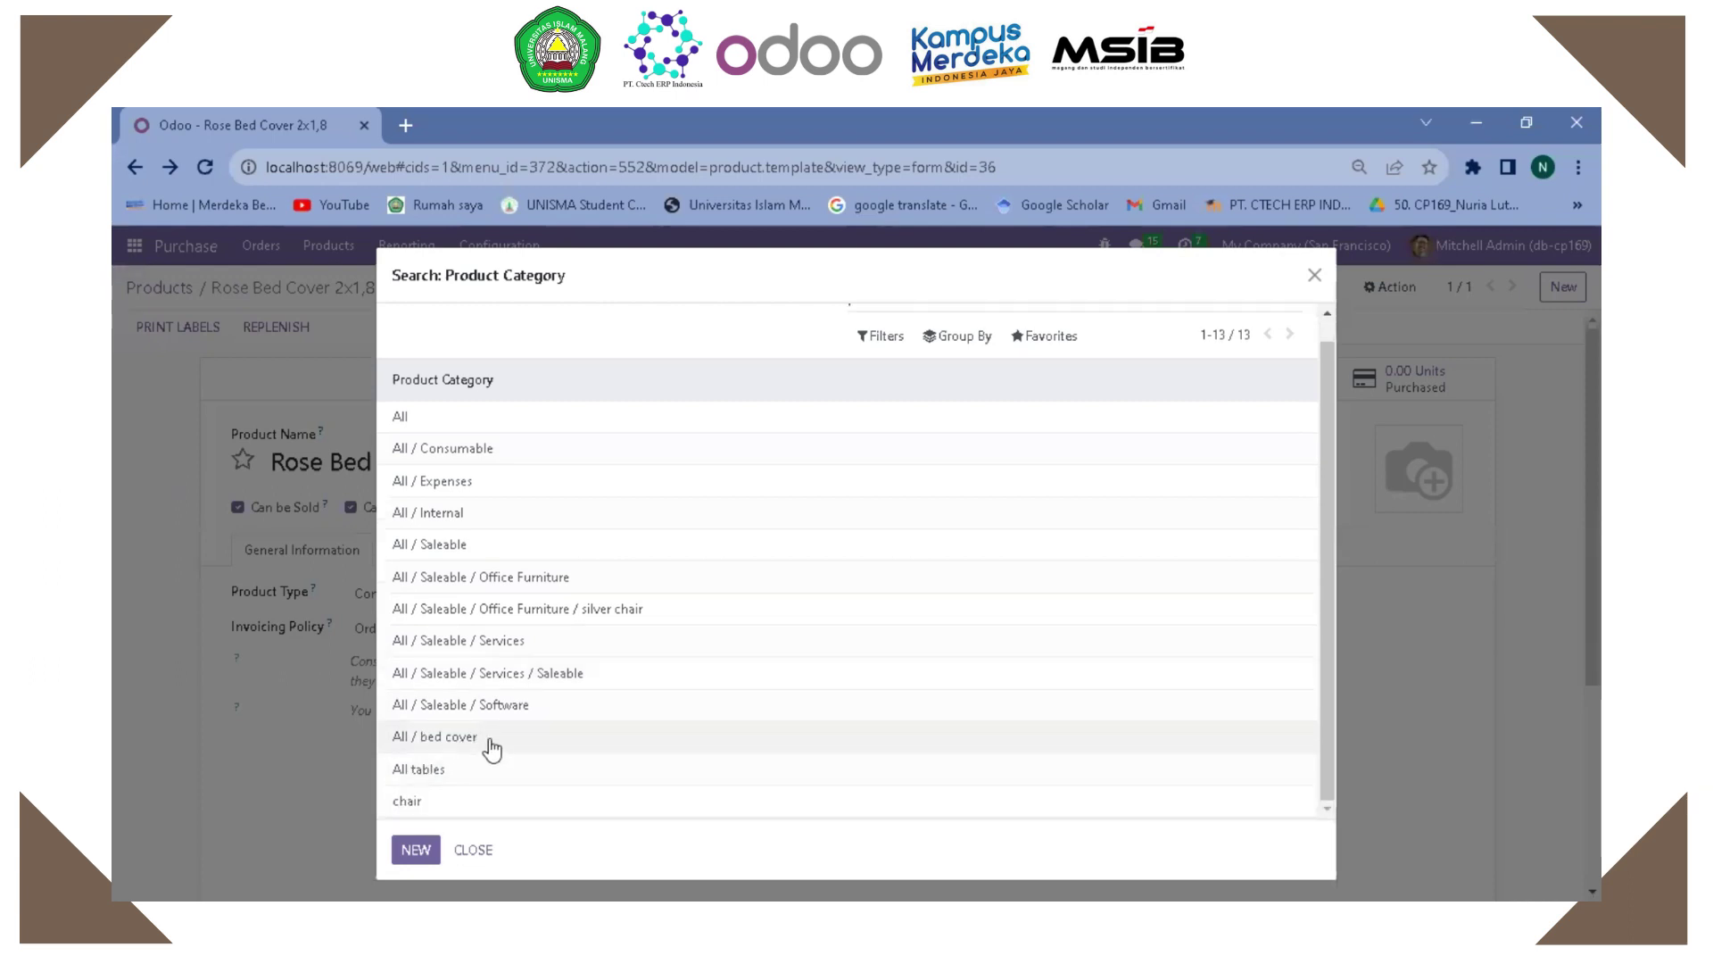
click(490, 739)
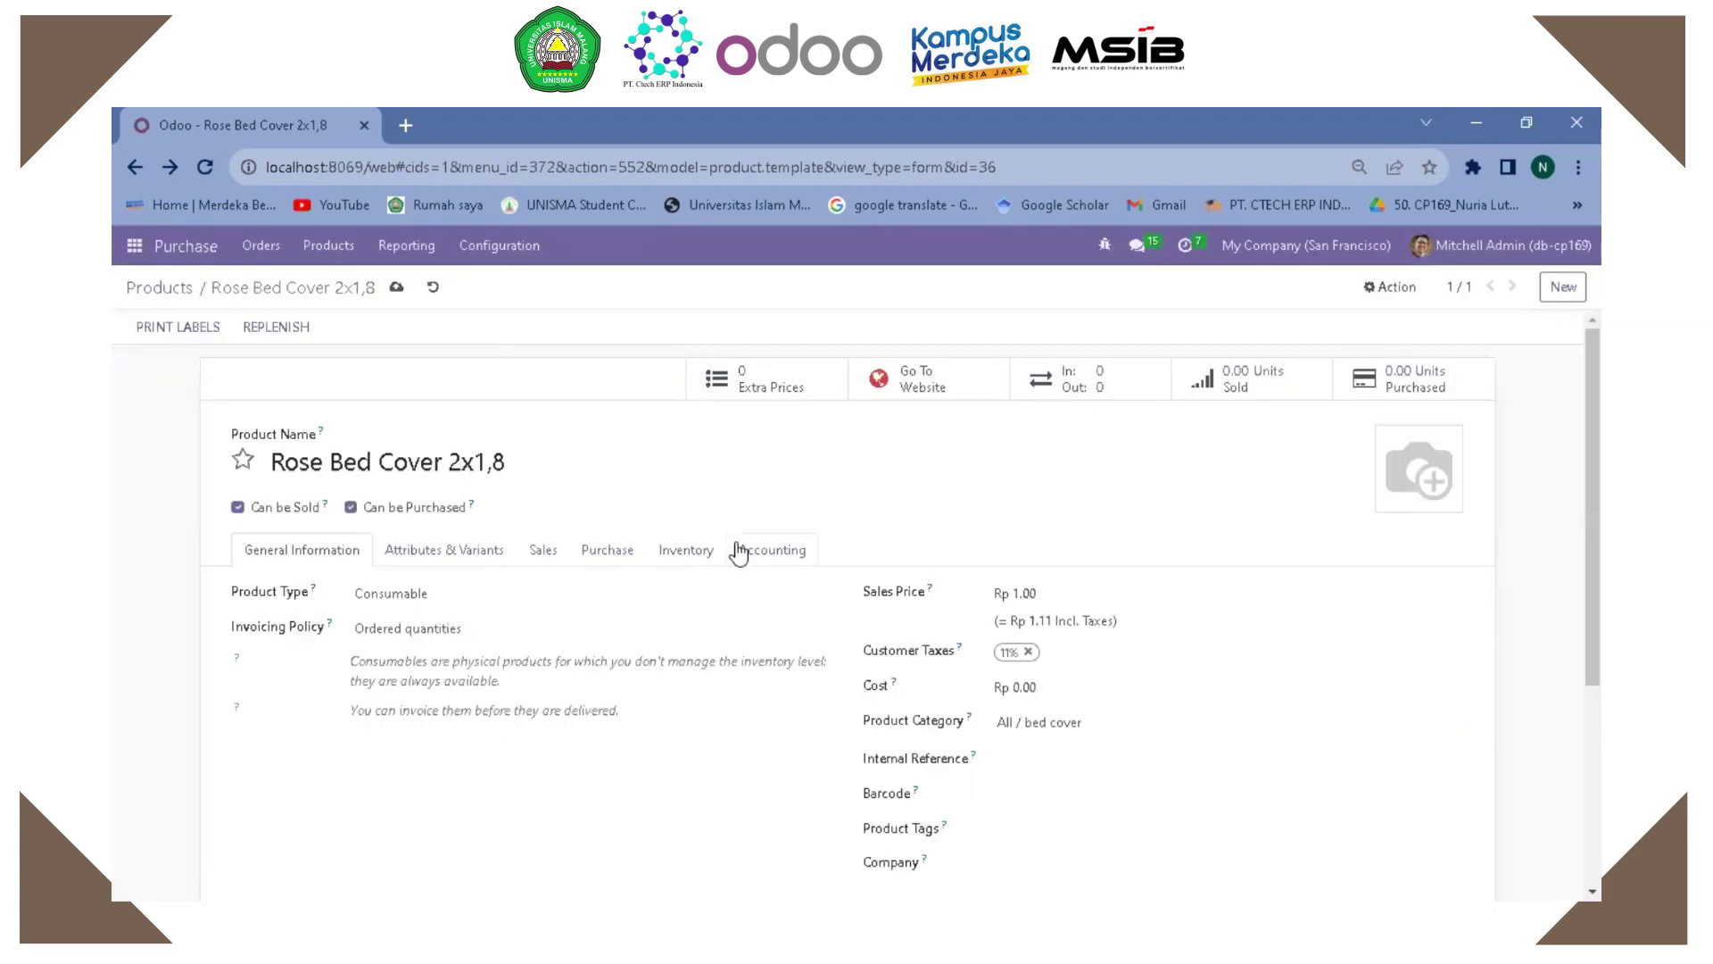
scroll(739, 552, down, 3)
scroll(739, 549, up, 3)
click(395, 284)
Step: Return to the Products list and search the product names for "rose"
click(329, 255)
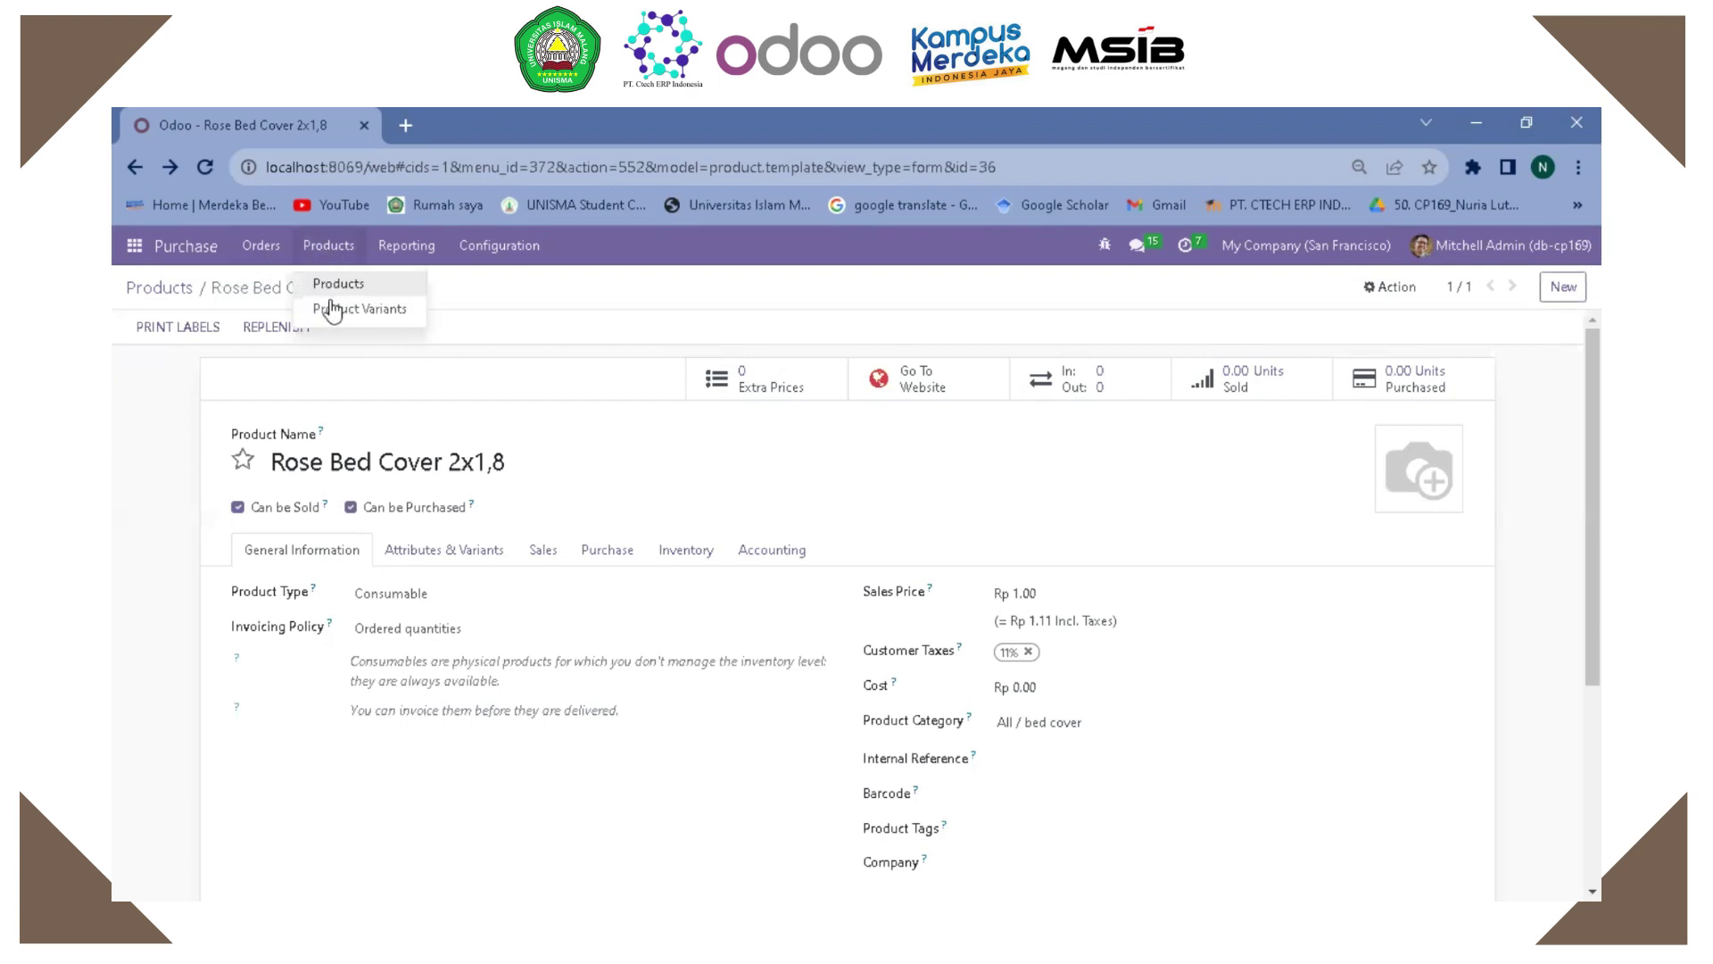
click(333, 292)
click(343, 253)
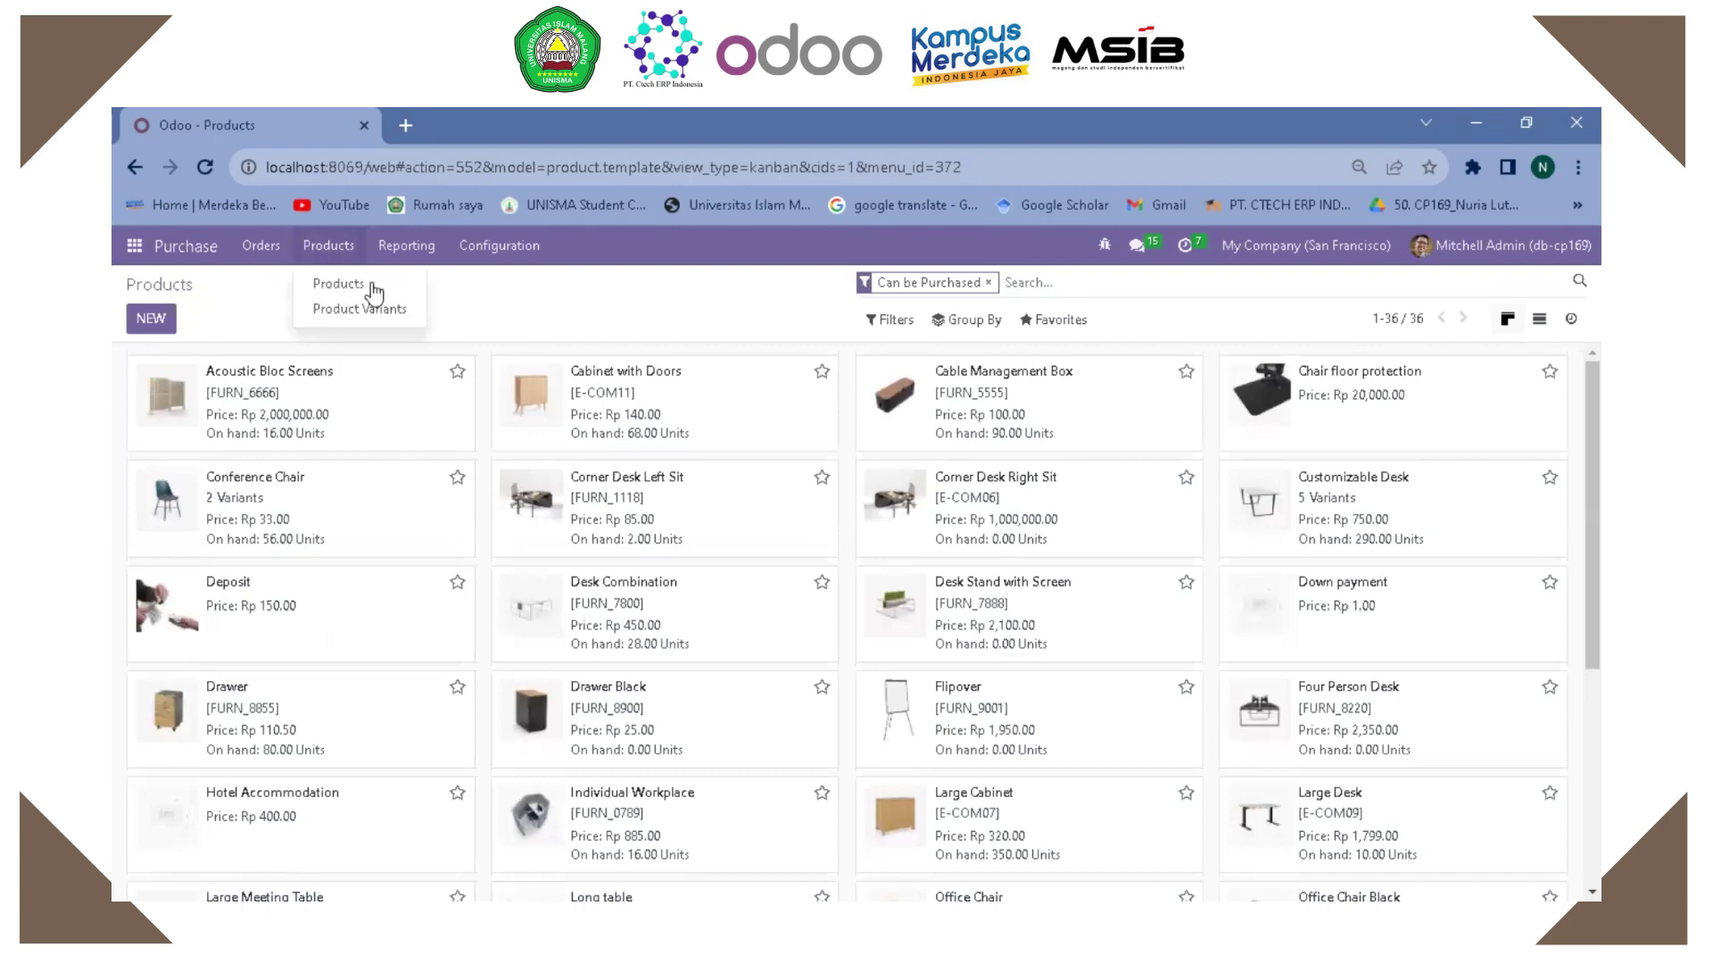
click(373, 289)
scroll(848, 737, down, 3)
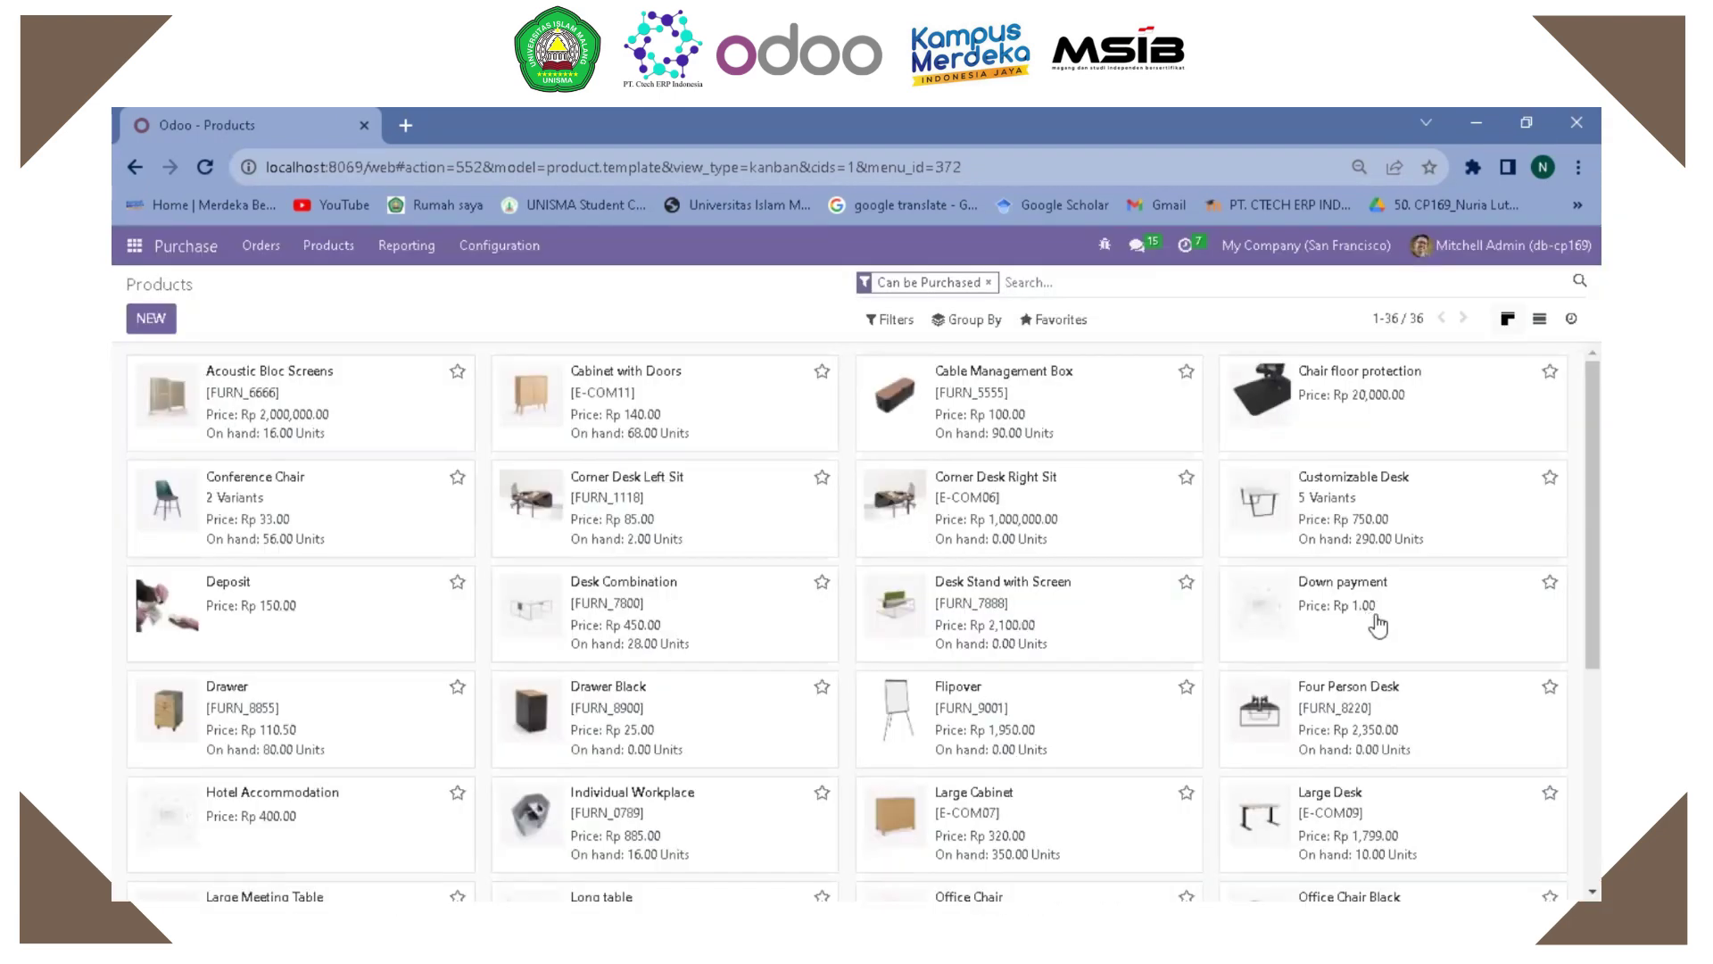
text(rose)
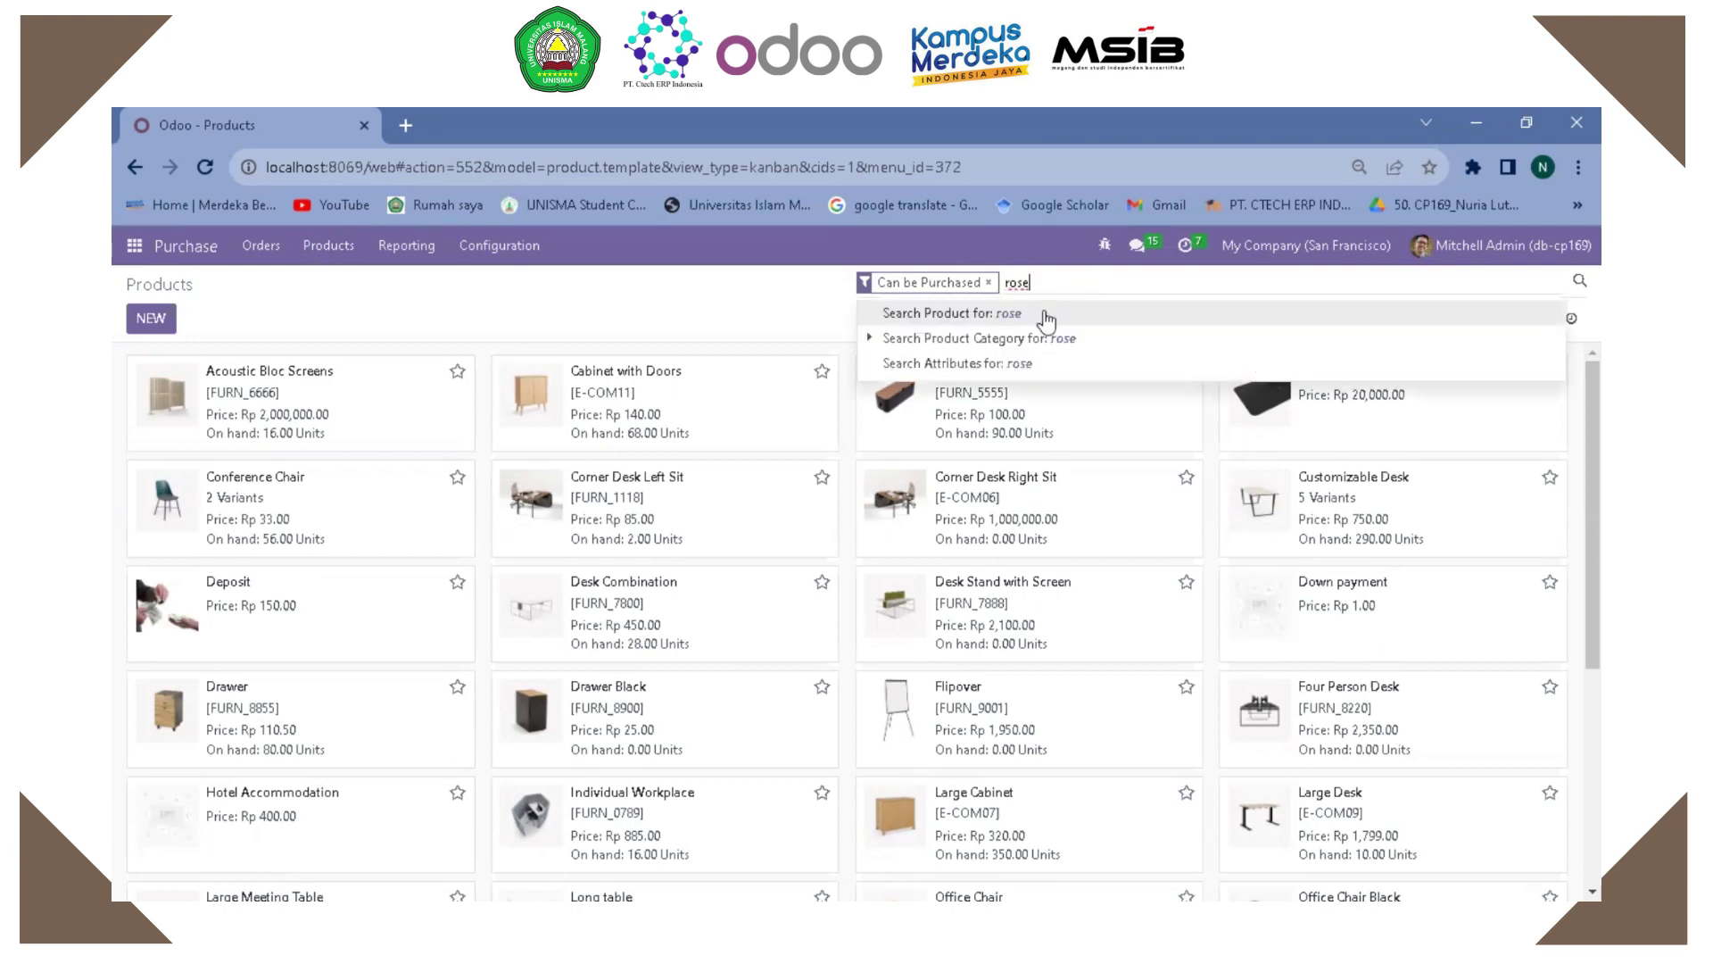
click(1053, 317)
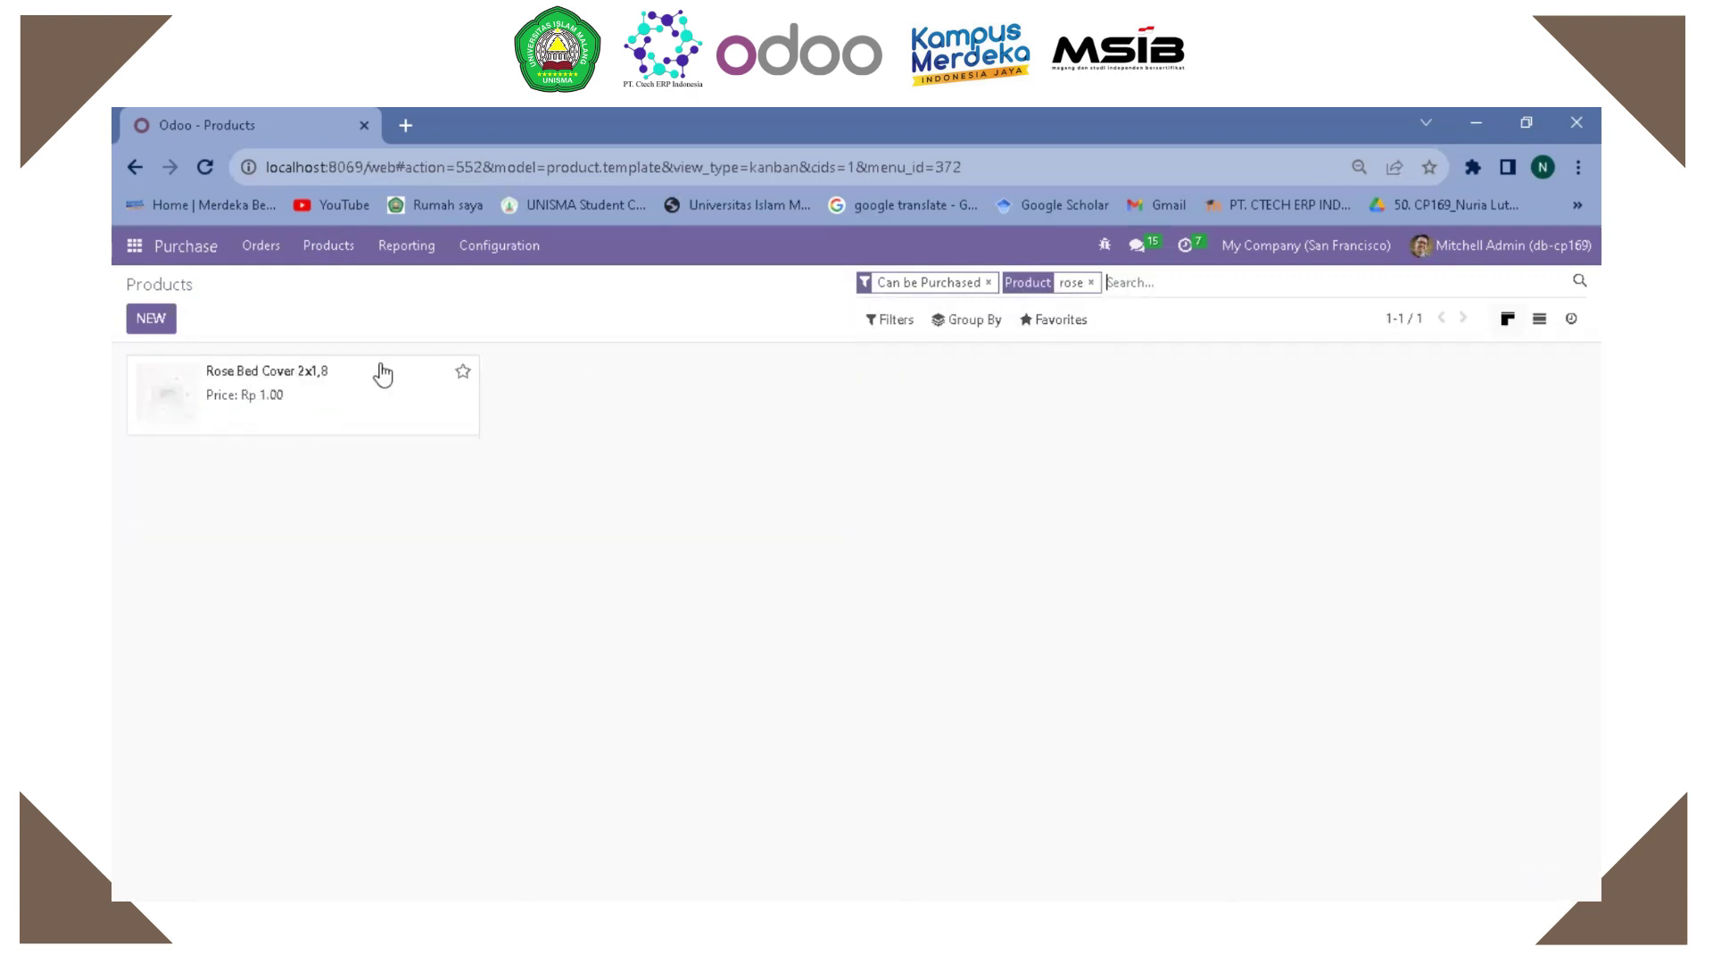